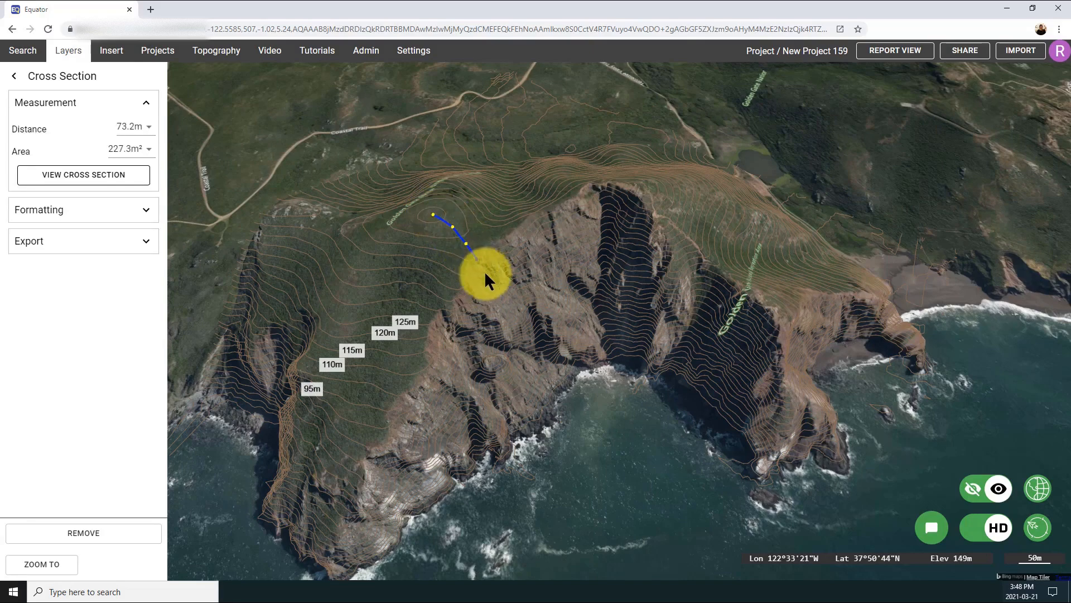
# Finish the cross-section line from the hilltop down across the cliff into the sea
pyautogui.doubleClick(659, 488)
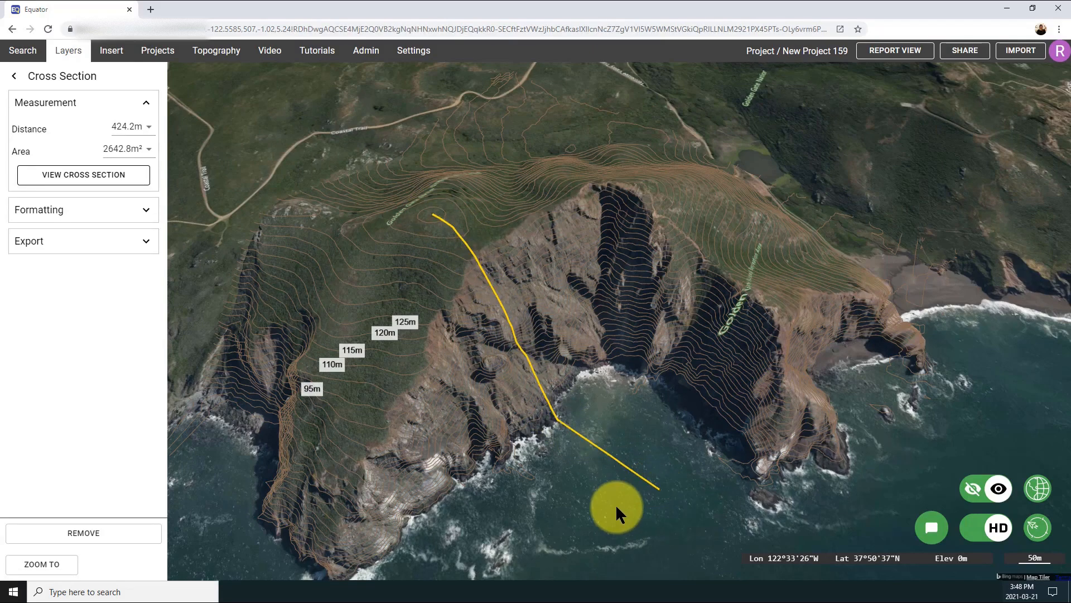
pyautogui.moveTo(615, 505); pyautogui.dragTo(593, 500, button='middle')
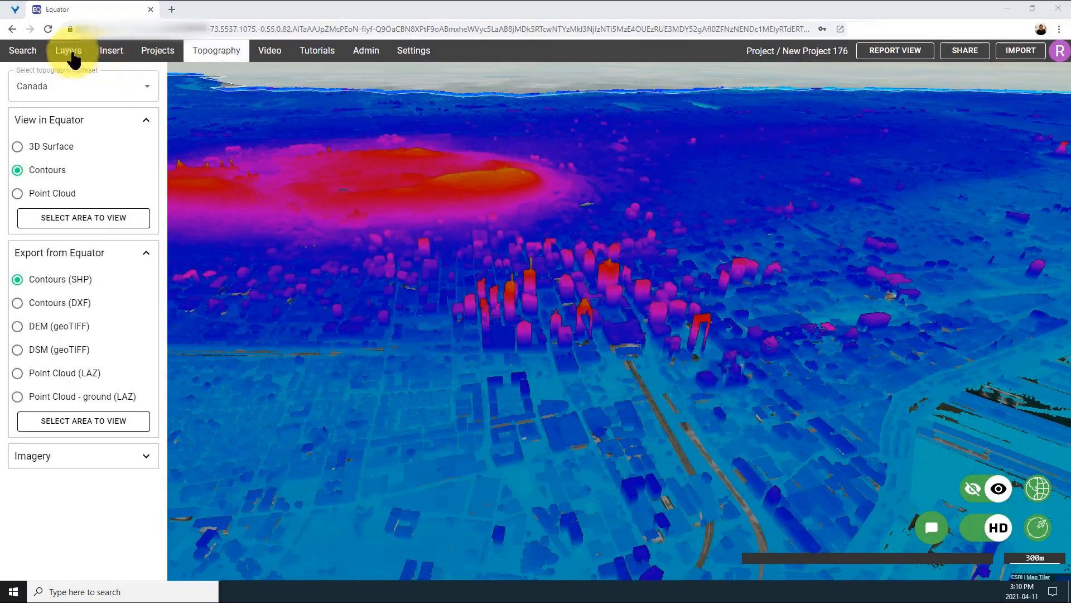
# Open the project layers and select the Canada point cloud preview layer to view it in 3D
pyautogui.click(70, 51)
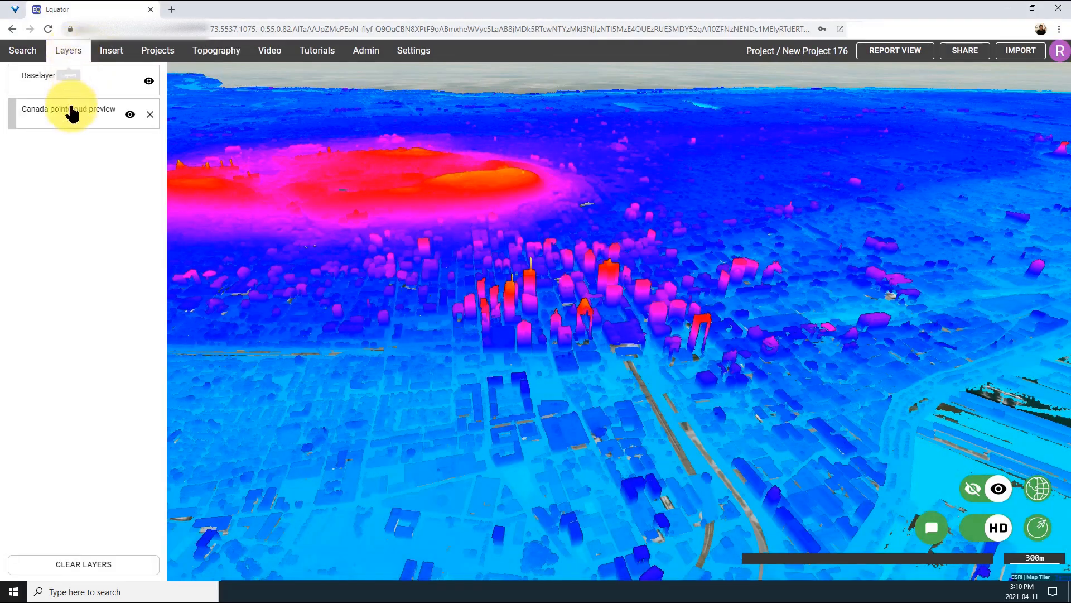
pyautogui.click(71, 108)
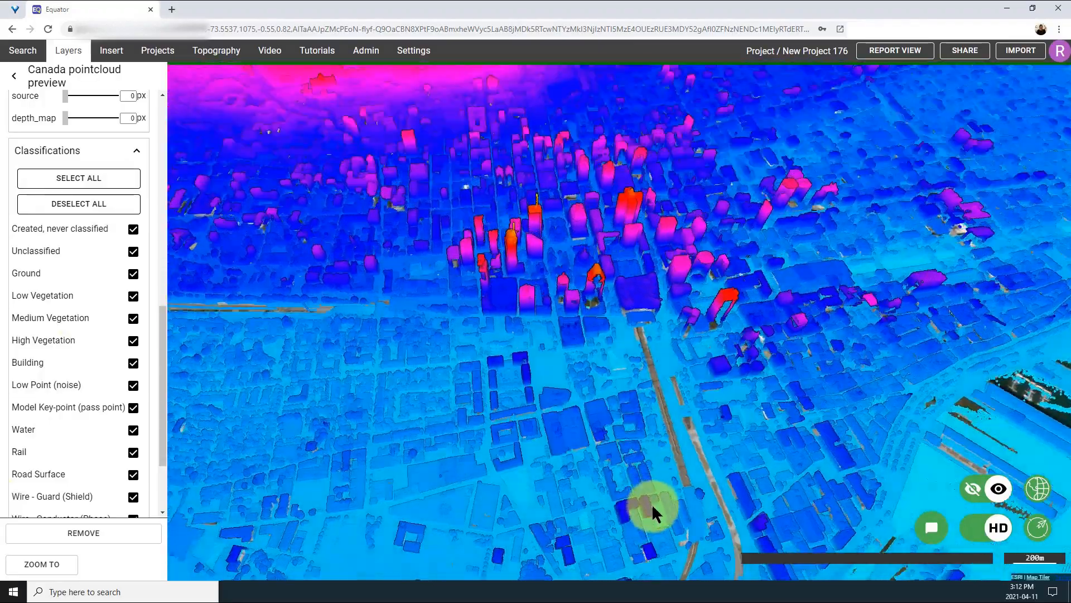
pyautogui.moveTo(653, 505); pyautogui.dragTo(522, 438, button='middle')
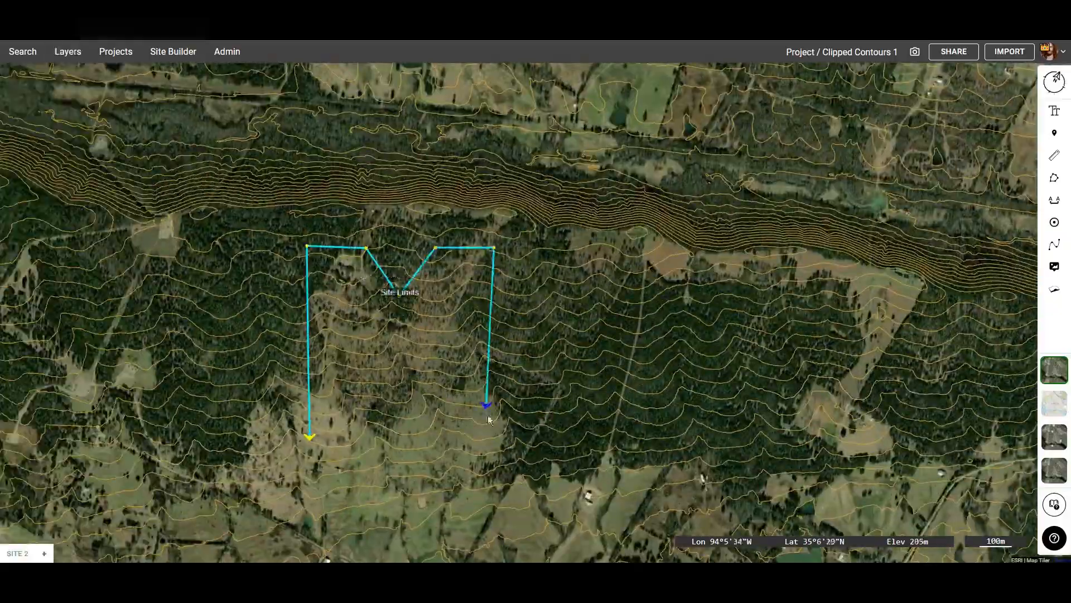
# Add vertices to the site limits outline being drawn beside the M-shaped boundary
pyautogui.click(376, 342)
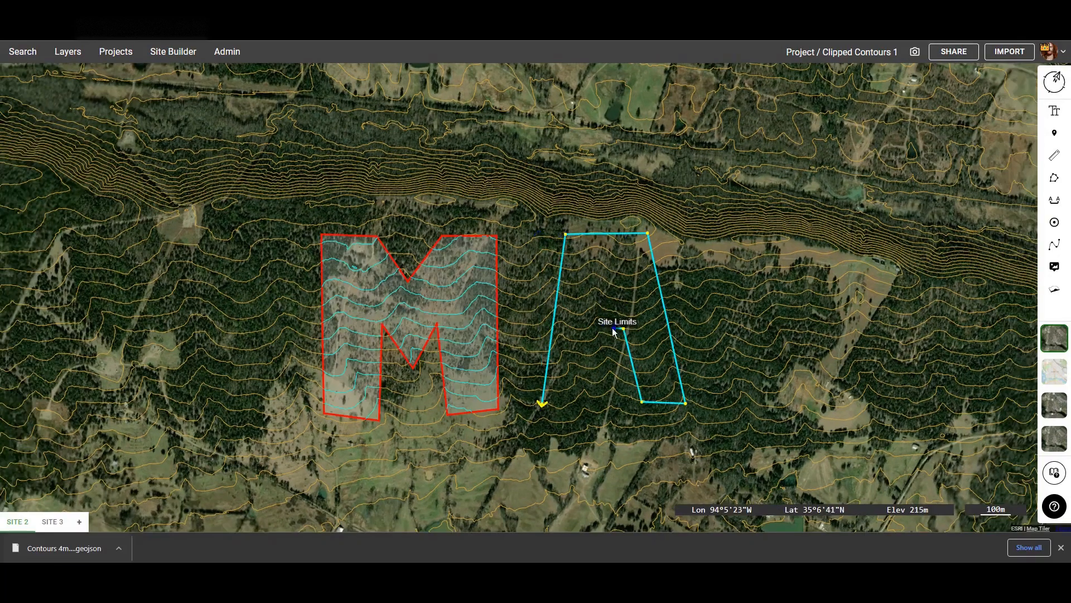
pyautogui.click(724, 231)
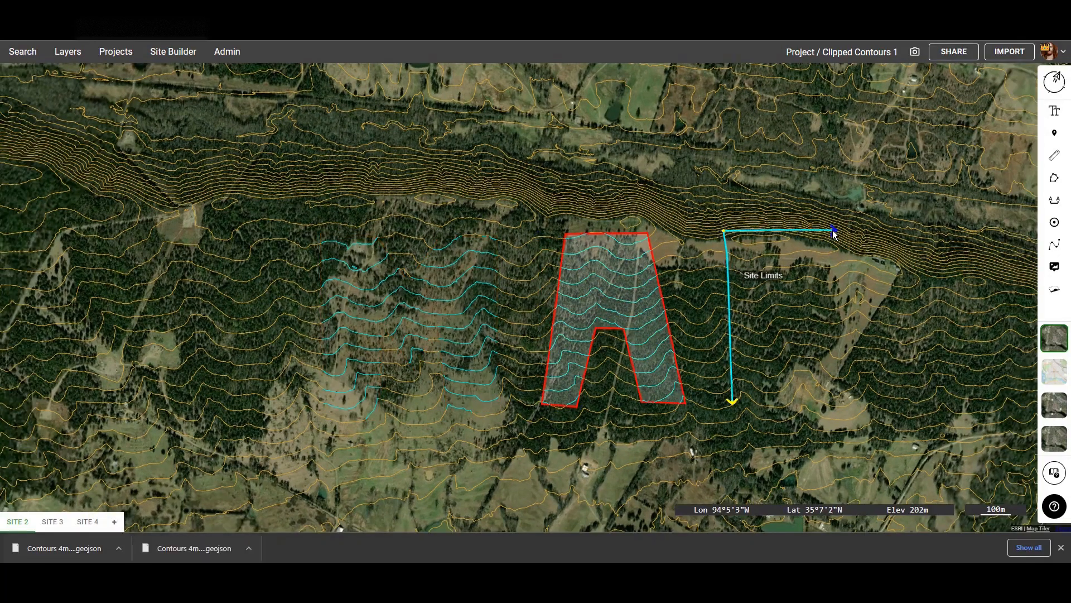
pyautogui.click(834, 231)
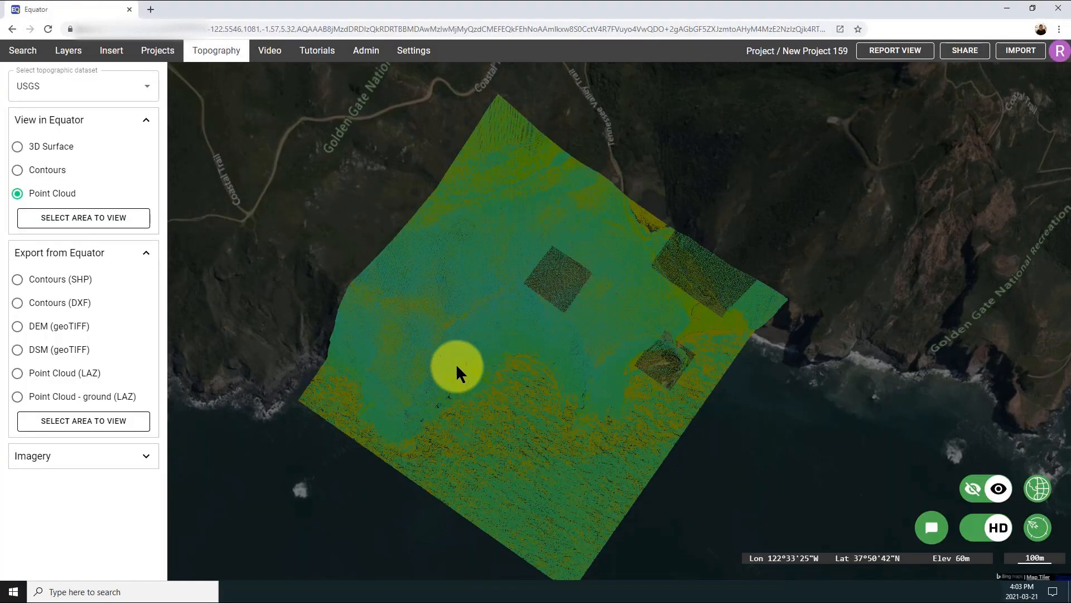
# Zoom into the USGS point cloud and hide the background imagery behind it
pyautogui.scroll(5, 502, 391)
pyautogui.moveTo(527, 401); pyautogui.dragTo(579, 340, button='middle')
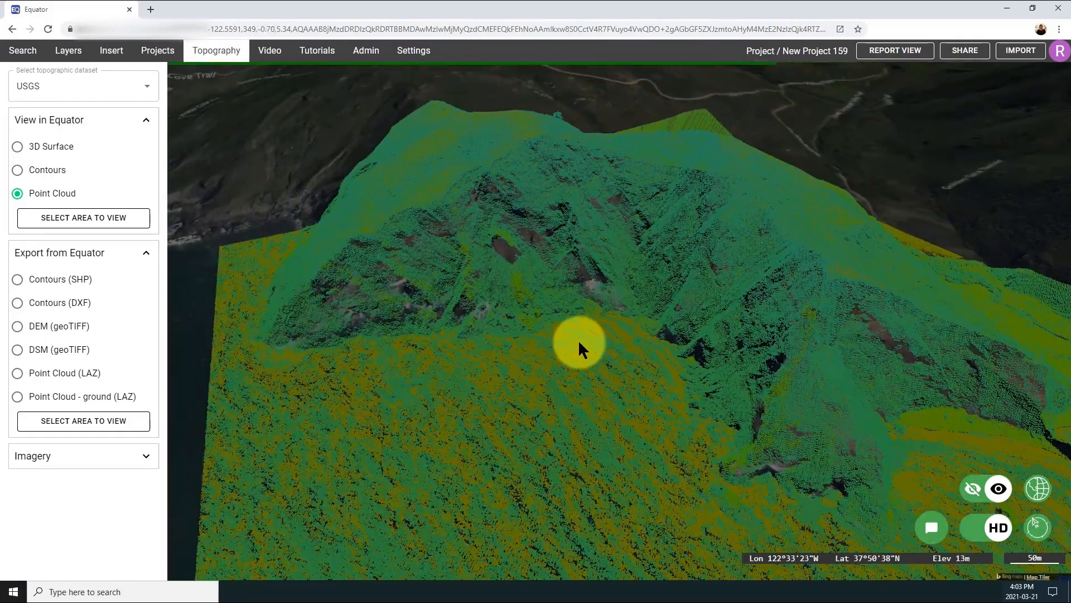
pyautogui.click(996, 501)
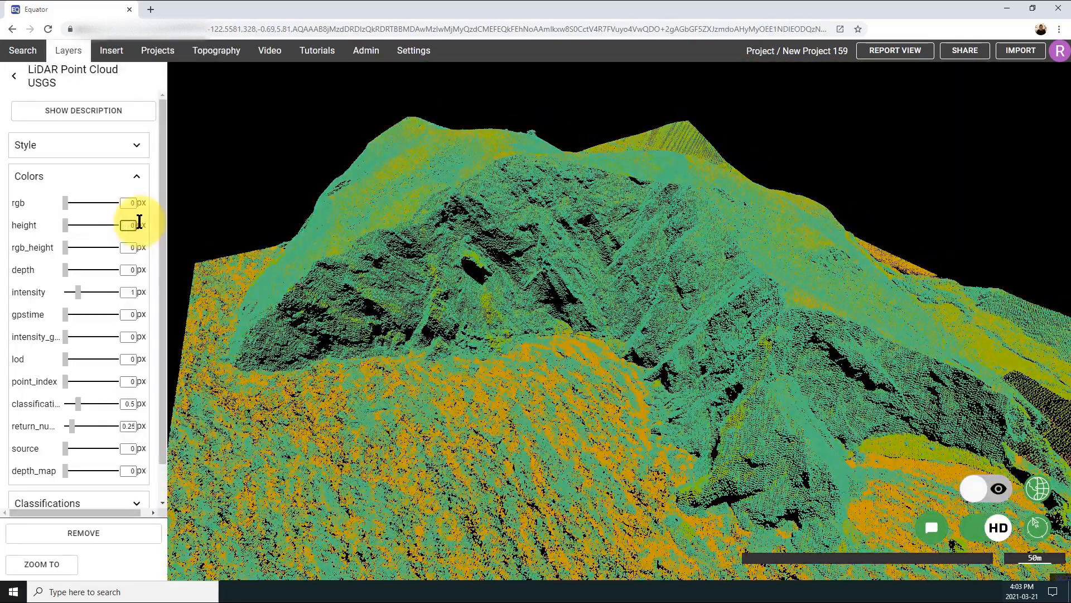
# Set the point cloud colour weights: return number to 0 and intensity to 250
pyautogui.moveTo(127, 404); pyautogui.dragTo(136, 428)
pyautogui.write('00')
pyautogui.moveTo(124, 290); pyautogui.dragTo(141, 288)
pyautogui.write('250')
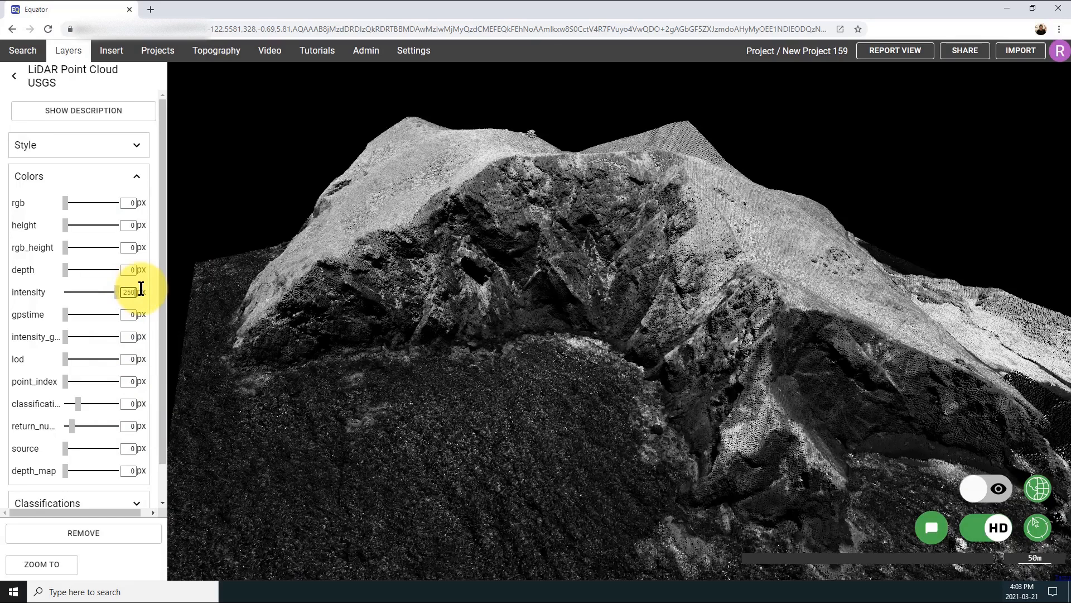
# Draw a two-point cross-section line across the cliff and view its elevation profile
pyautogui.moveTo(470, 394); pyautogui.dragTo(461, 398)
pyautogui.moveTo(460, 394); pyautogui.dragTo(576, 498, button='middle')
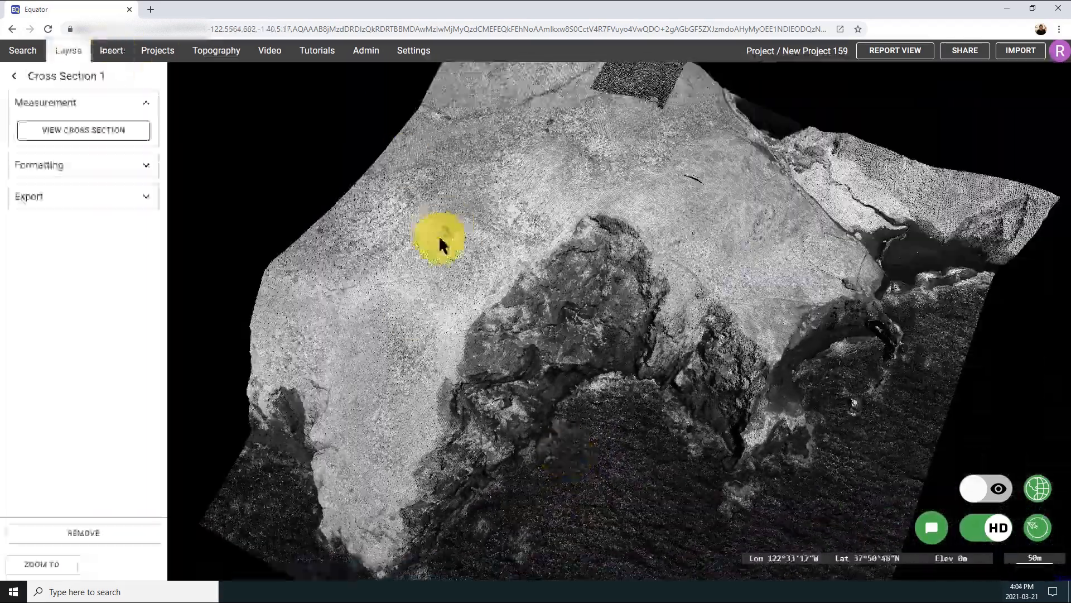
pyautogui.click(442, 233)
pyautogui.click(598, 430)
pyautogui.click(83, 153)
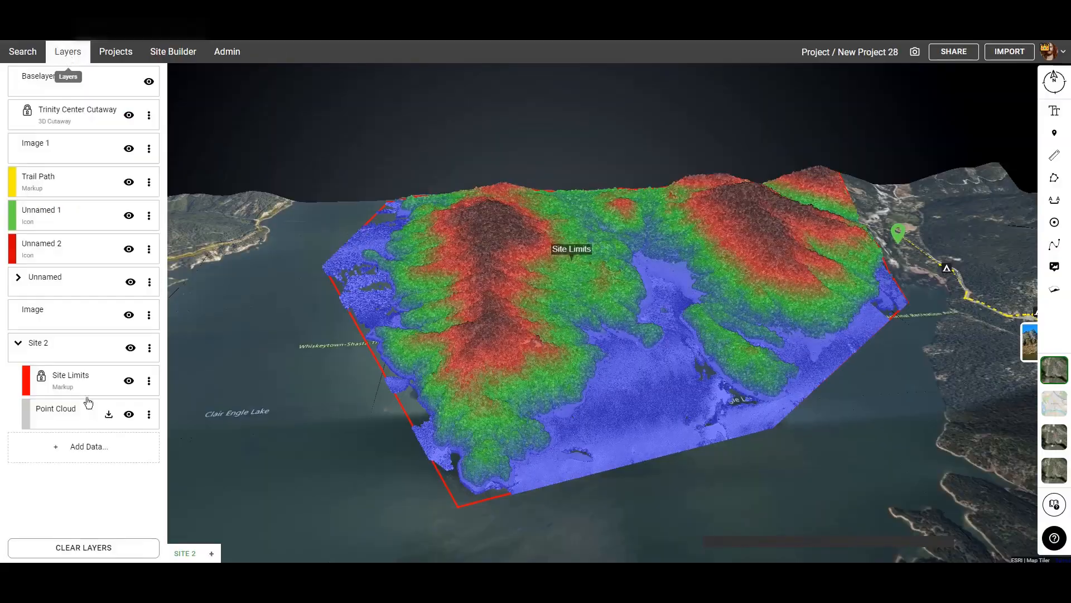
pyautogui.rightClick(86, 374)
pyautogui.click(126, 359)
pyautogui.click(78, 366)
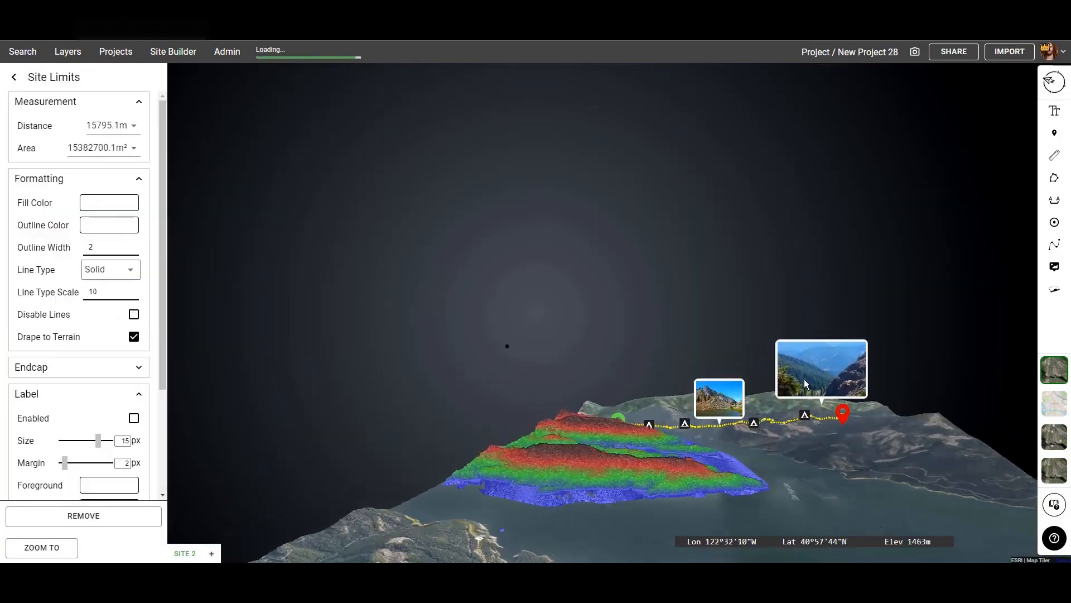
# Open the project layers and select the Site 2 Point Cloud layer
pyautogui.moveTo(805, 379); pyautogui.dragTo(712, 445, button='middle')
pyautogui.moveTo(765, 403); pyautogui.dragTo(671, 467, button='middle')
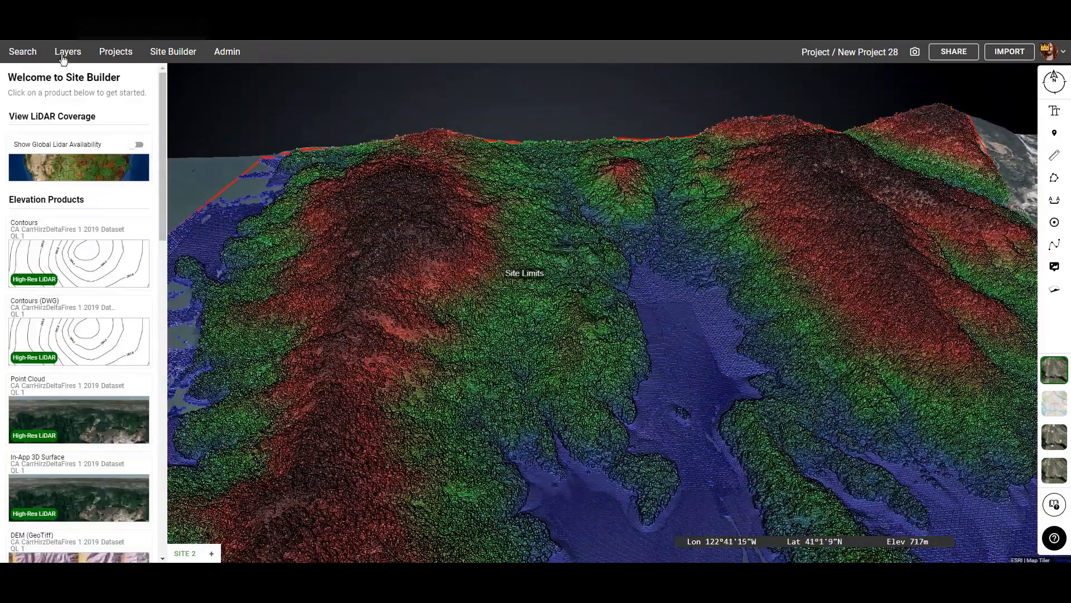
pyautogui.click(68, 51)
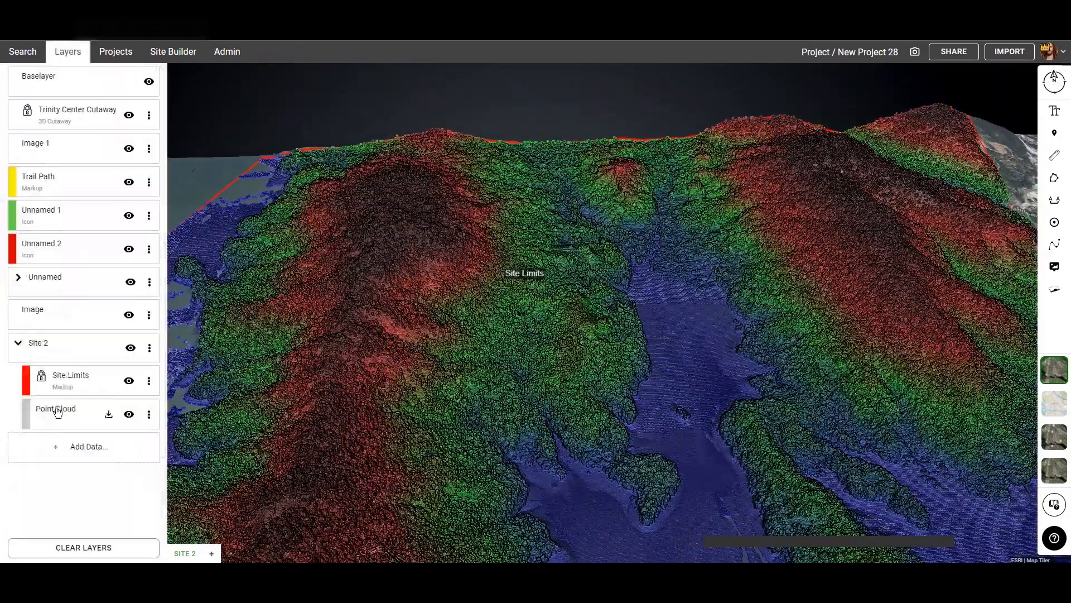
pyautogui.click(56, 407)
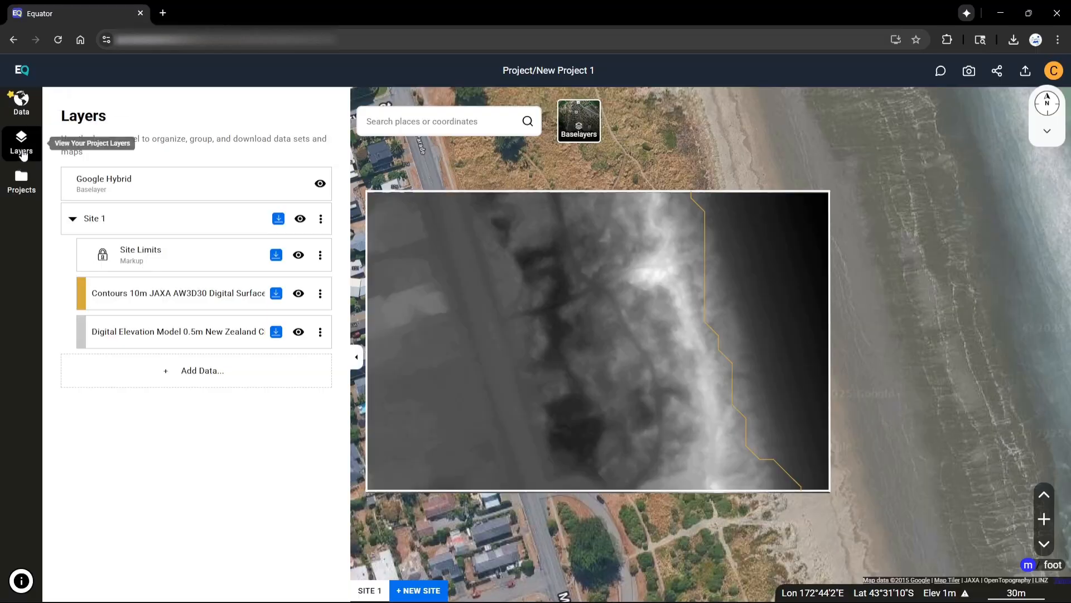
# Generate a Point Cloud data product for Site 1 from the LINZ New Zealand Christchurch dataset
pyautogui.click(21, 100)
pyautogui.scroll(-3, 175, 383)
pyautogui.click(211, 375)
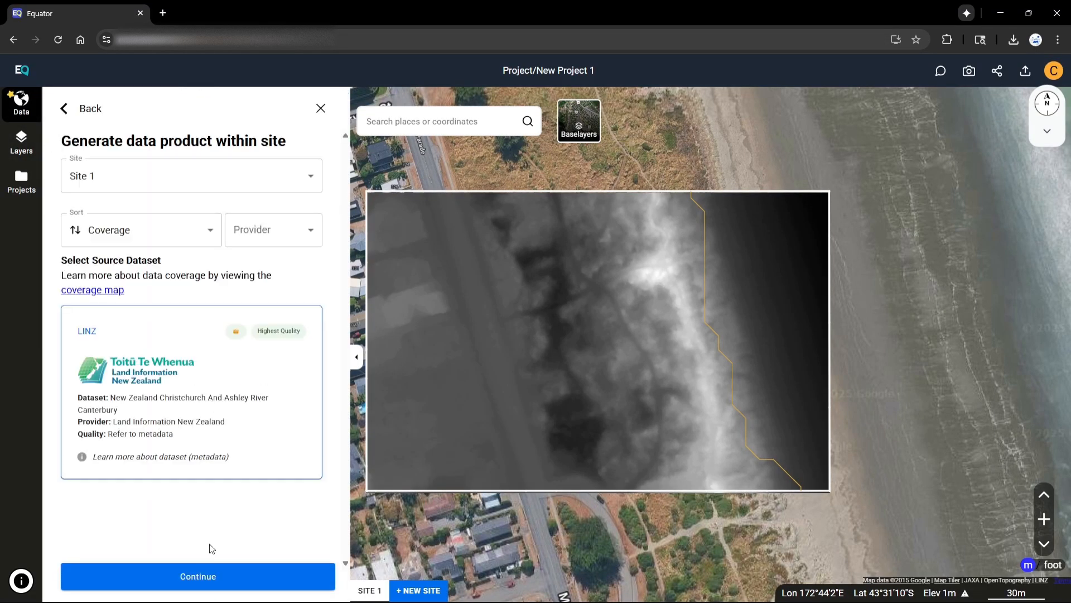
pyautogui.click(207, 577)
pyautogui.click(207, 576)
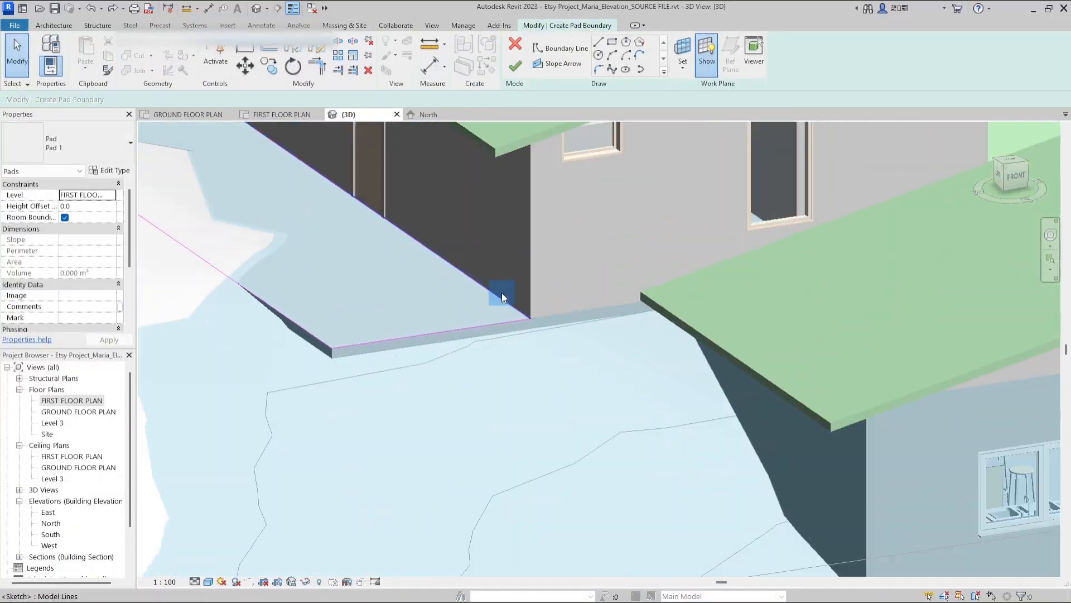
# Orbit and zoom around the generated point cloud to inspect it in 3D
pyautogui.scroll(-5, 504, 297)
pyautogui.moveTo(504, 298)
pyautogui.keyDown('shift'); pyautogui.mouseDown(button='middle')
pyautogui.moveTo(531, 231)
pyautogui.moveTo(550, 404)
pyautogui.moveTo(664, 436)
pyautogui.moveTo(545, 448)
pyautogui.moveTo(483, 311)
pyautogui.moveTo(541, 249)
pyautogui.mouseUp(button='middle'); pyautogui.keyUp('shift')
pyautogui.scroll(2, 530, 232)
pyautogui.scroll(1, 550, 404)
pyautogui.scroll(2, 664, 436)
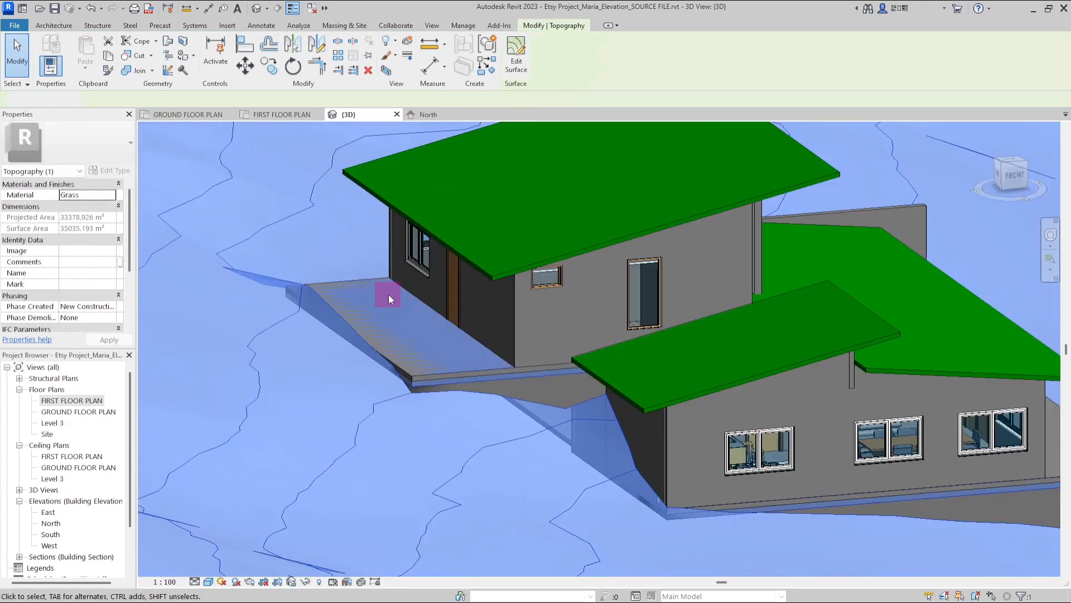
pyautogui.click(340, 397)
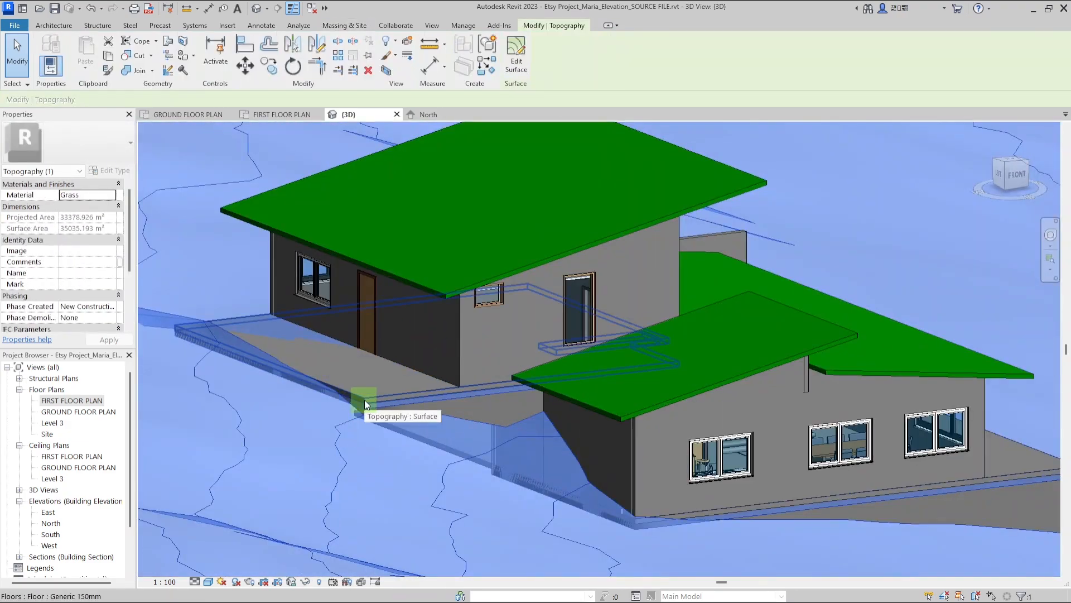
# Search the map for New Zealand and jump to the result
pyautogui.keyDown('shift'); pyautogui.moveTo(364, 399); pyautogui.dragTo(292, 312, button='middle'); pyautogui.keyUp('shift')
pyautogui.write('new')
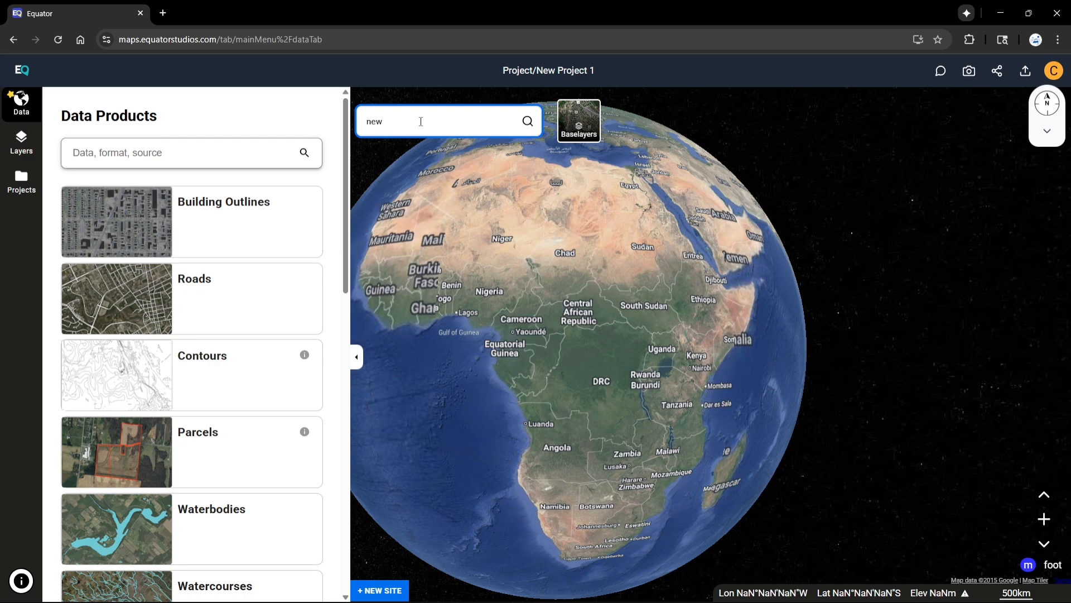
pyautogui.hotkey('ctrl', 'a')
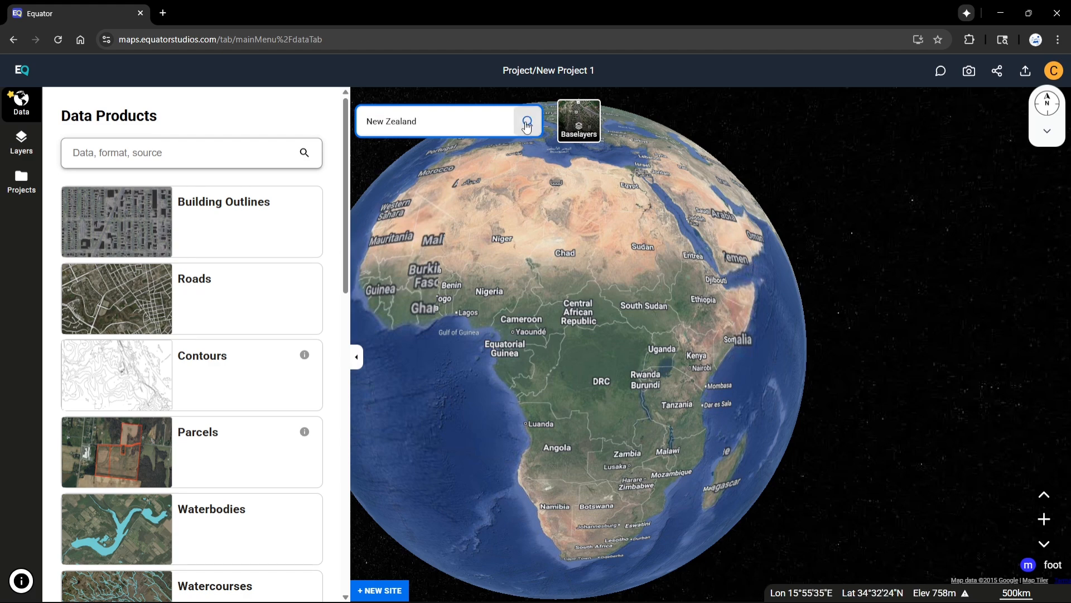
pyautogui.click(526, 124)
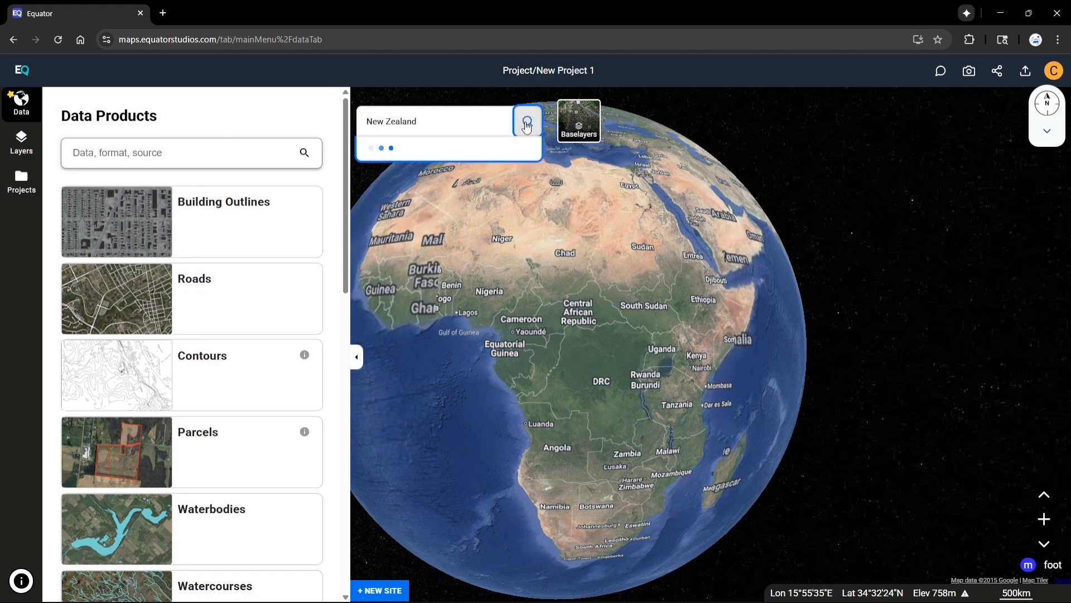
pyautogui.click(458, 160)
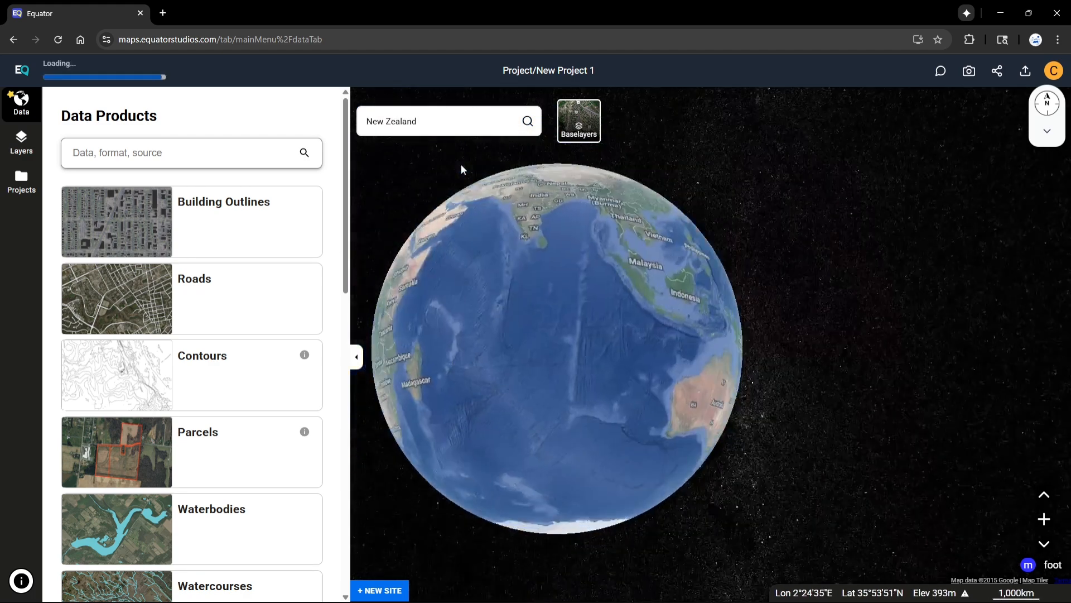
# Zoom to the Christchurch coastal site and add a Digital Elevation Model data product
pyautogui.scroll(5, 567, 405)
pyautogui.scroll(-1, 568, 405)
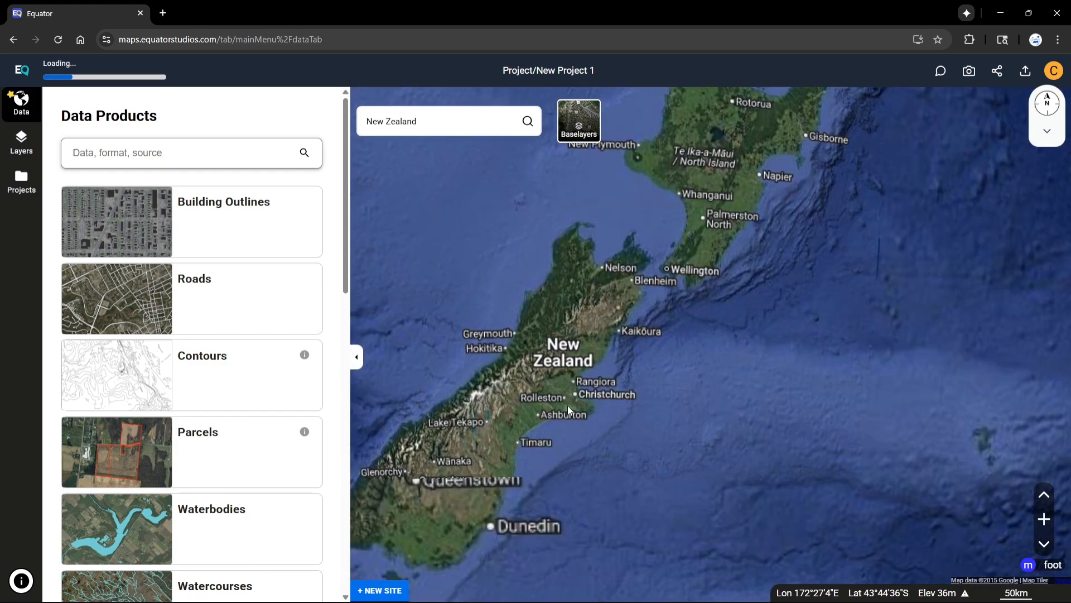
pyautogui.scroll(8, 567, 405)
pyautogui.scroll(8, 541, 239)
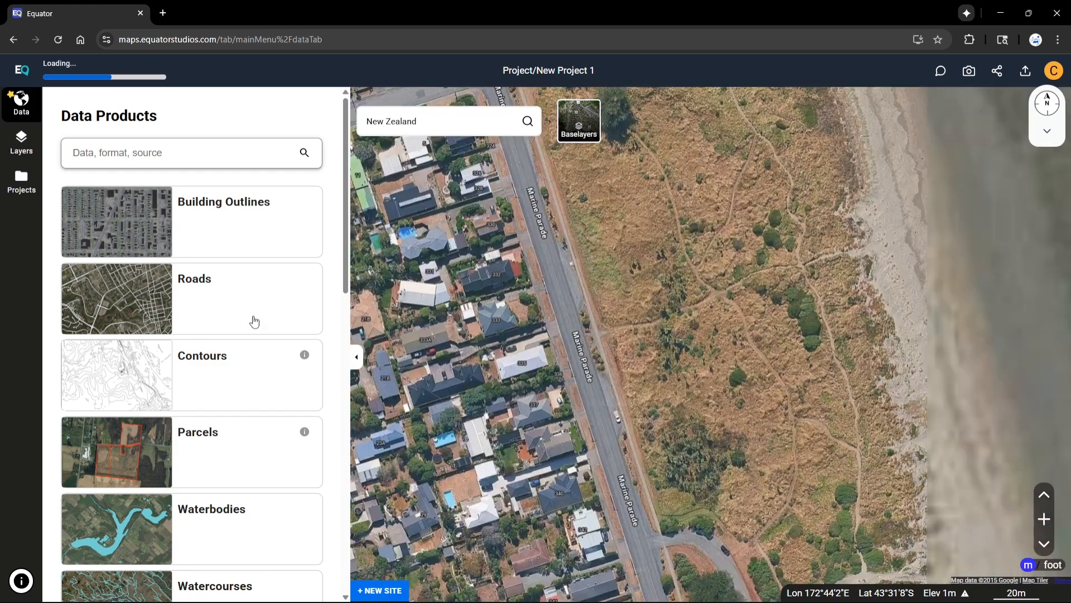
pyautogui.scroll(-14, 233, 362)
pyautogui.click(204, 282)
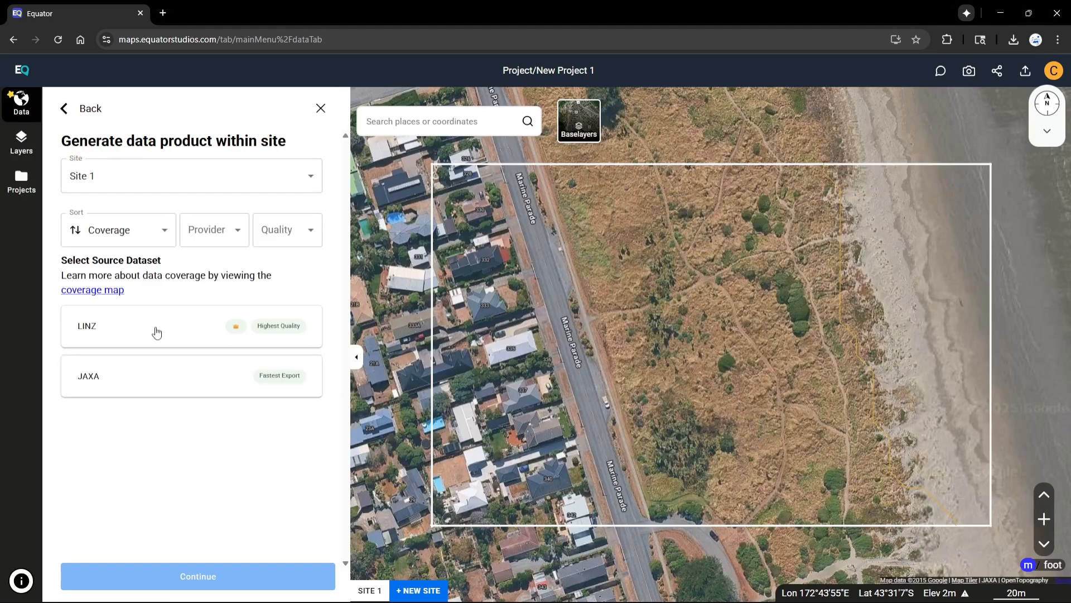
pyautogui.click(65, 110)
pyautogui.scroll(-15, 70, 363)
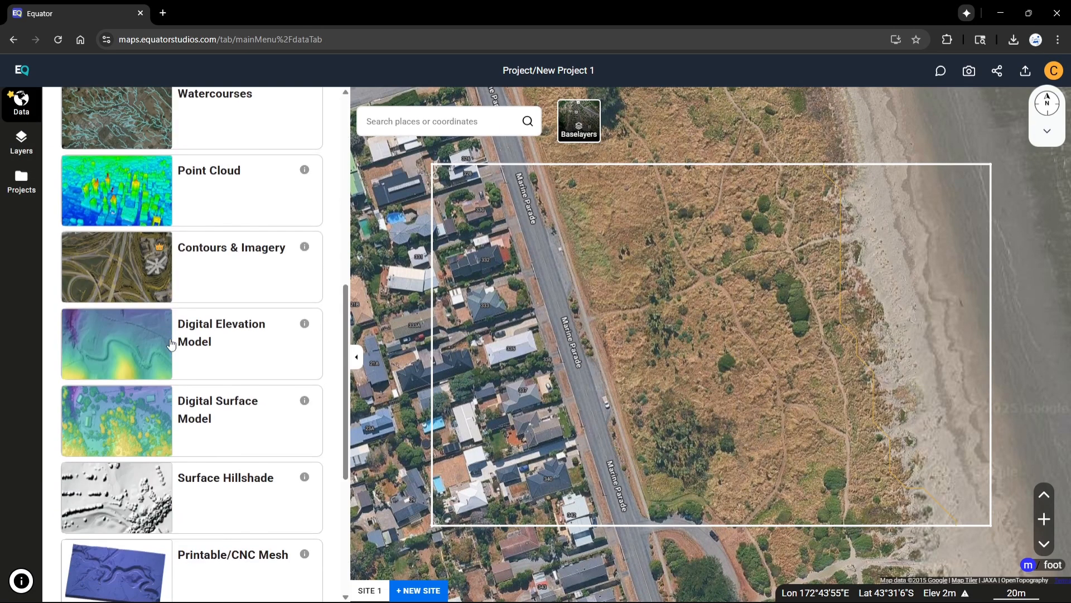
pyautogui.scroll(5, 112, 279)
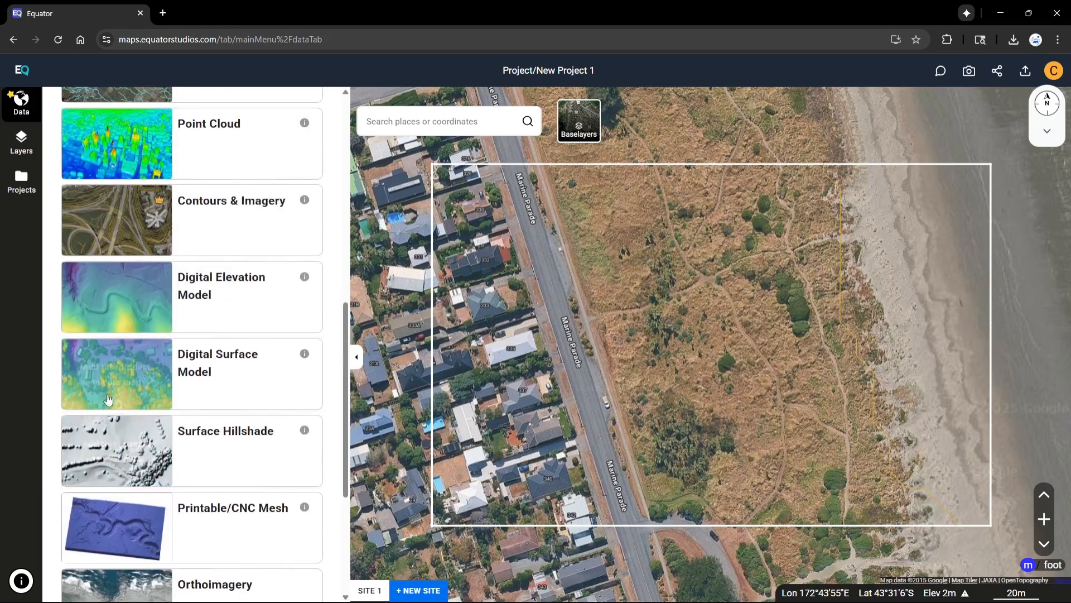
pyautogui.click(111, 301)
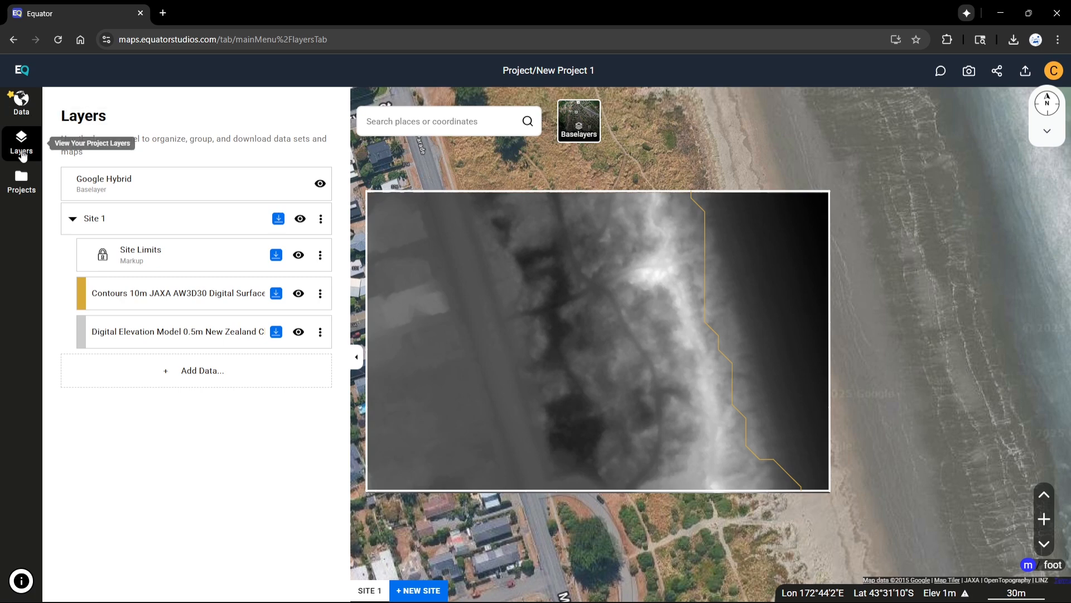
# Choose the Point Cloud data product and generate it for the site
pyautogui.click(21, 100)
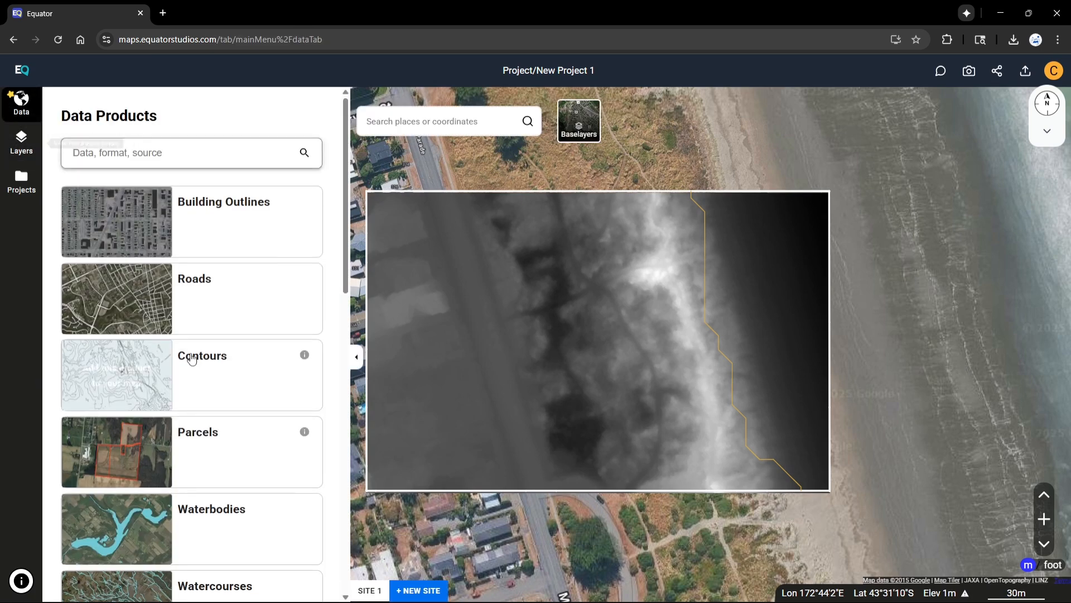
pyautogui.scroll(-3, 177, 386)
pyautogui.scroll(-2, 177, 386)
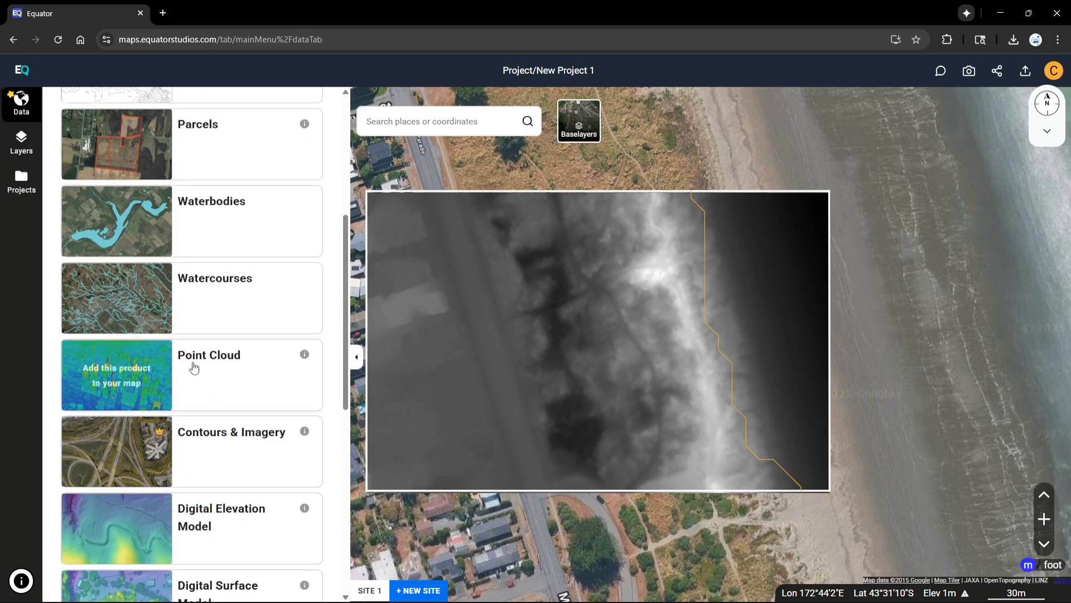
pyautogui.click(193, 367)
pyautogui.click(212, 580)
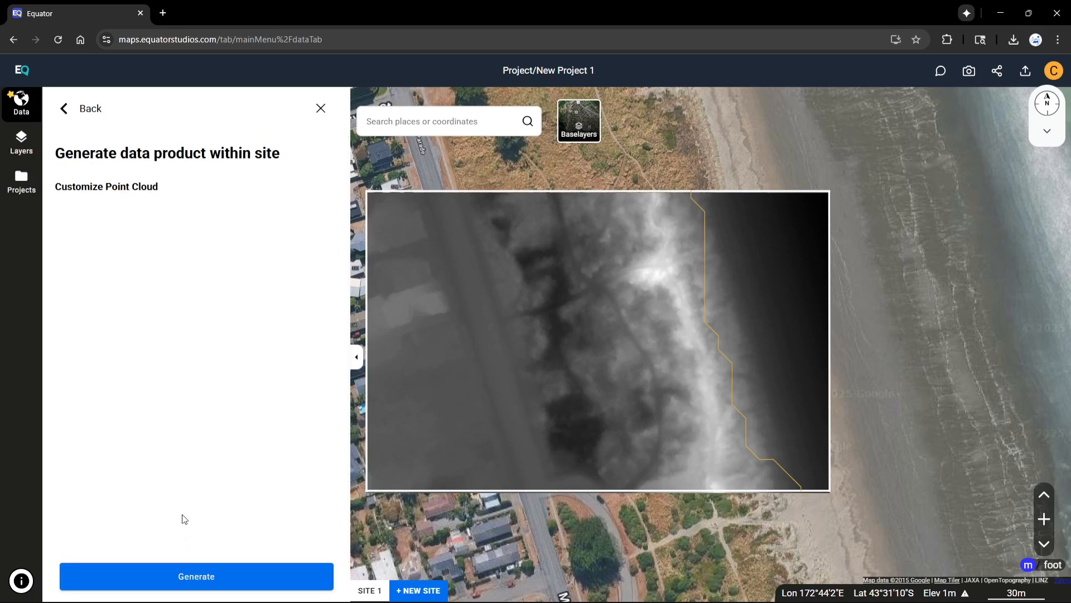
pyautogui.click(208, 581)
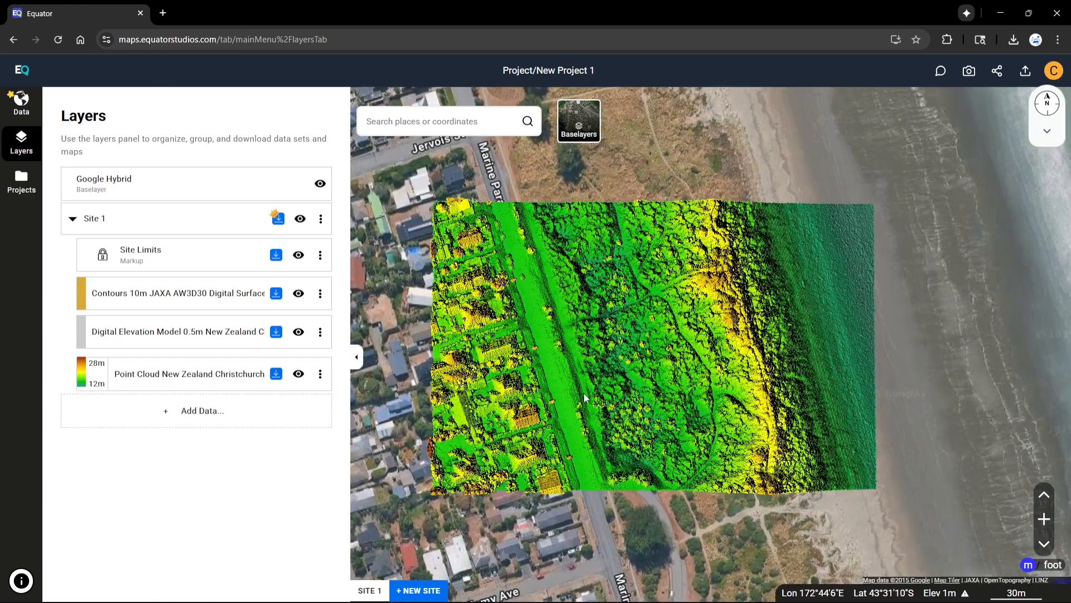
# Generate an Orthoimagery product for Site 1 from the ESRI Ortho dataset, then browse the data products list
pyautogui.moveTo(596, 398); pyautogui.dragTo(568, 363, button='middle')
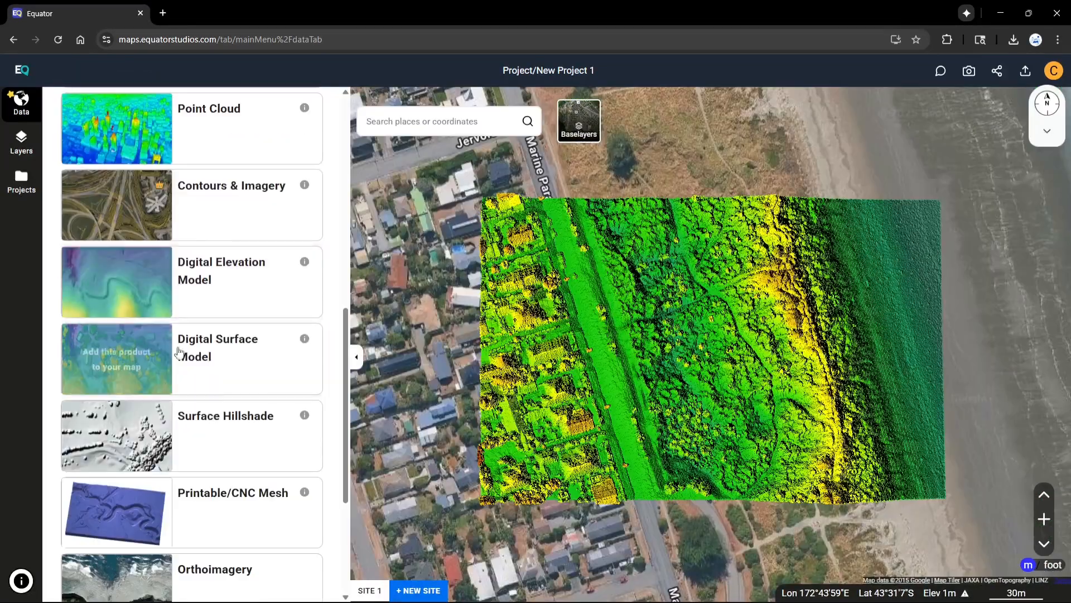
pyautogui.scroll(-5, 179, 354)
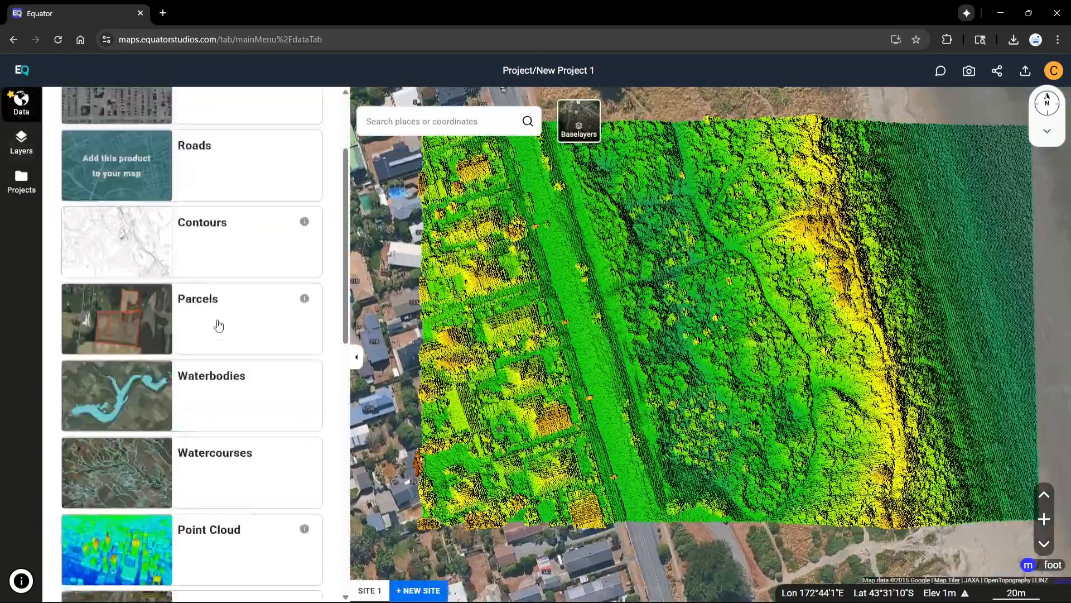
pyautogui.scroll(-5, 216, 337)
pyautogui.click(207, 389)
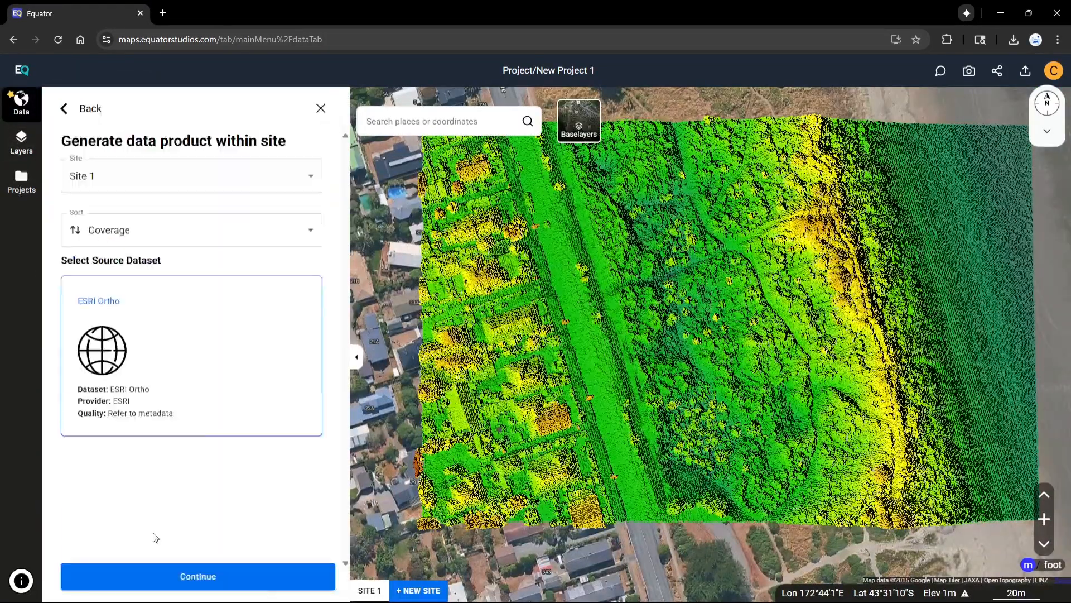
pyautogui.click(167, 575)
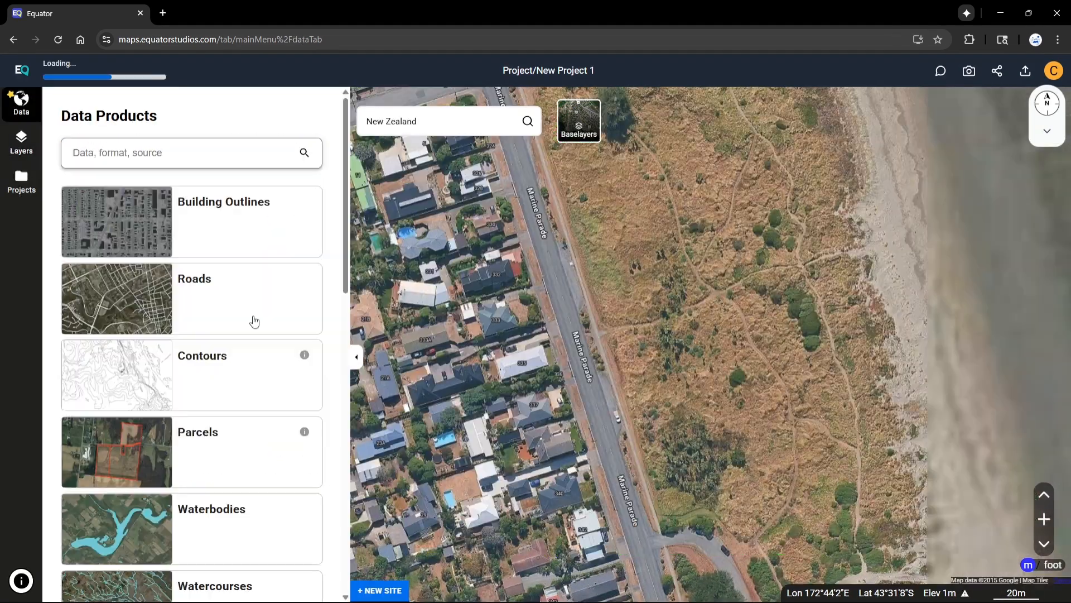
pyautogui.scroll(-10, 198, 486)
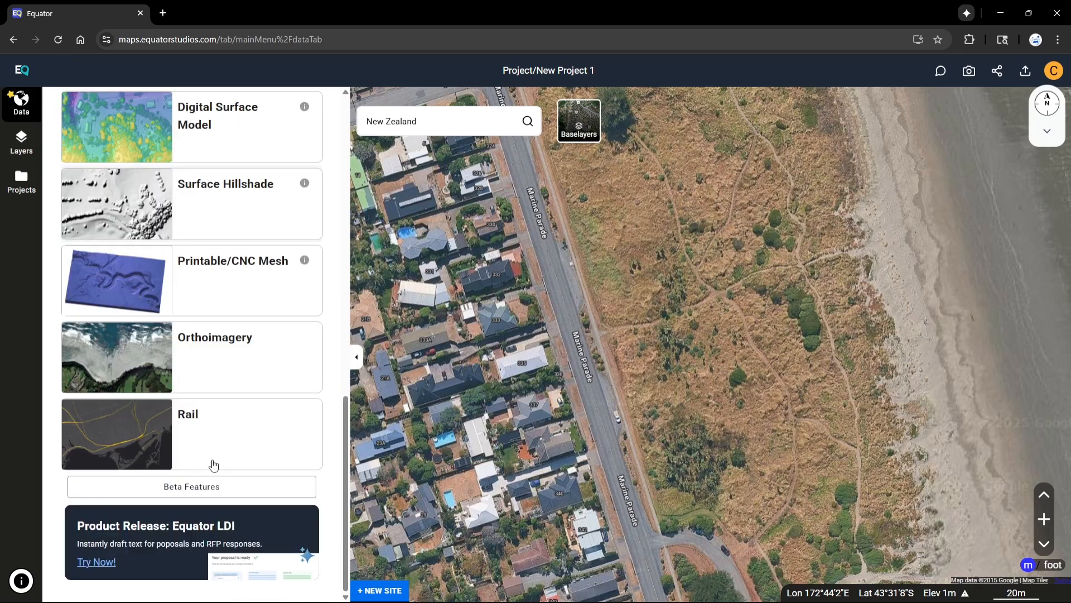
# Choose the Contours data product and create a new site with the default 17:11 boundary over the current view
pyautogui.scroll(9, 214, 465)
pyautogui.scroll(5, 214, 464)
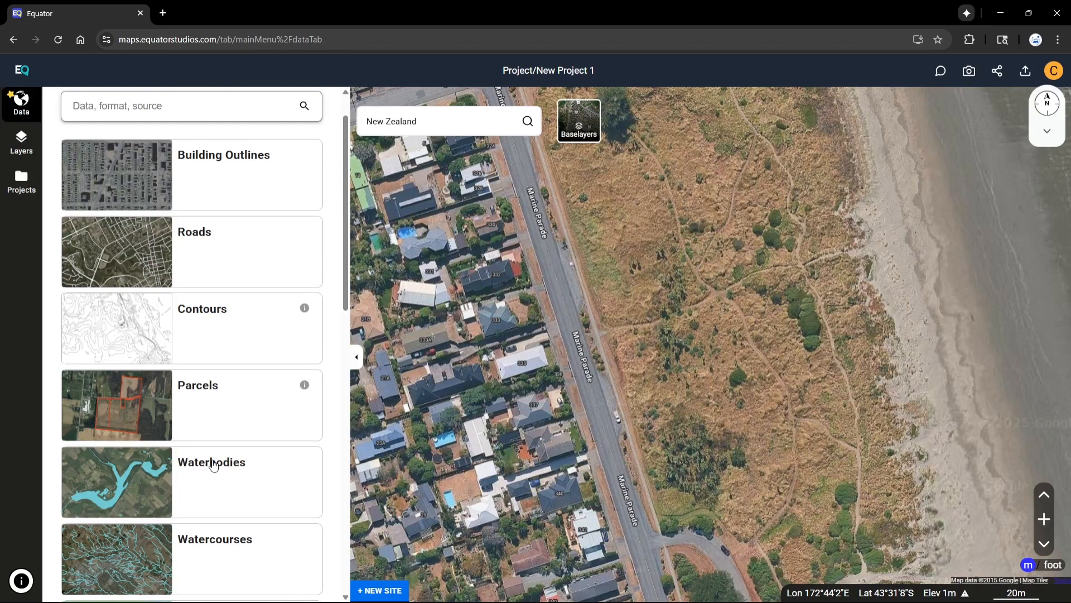
pyautogui.click(204, 367)
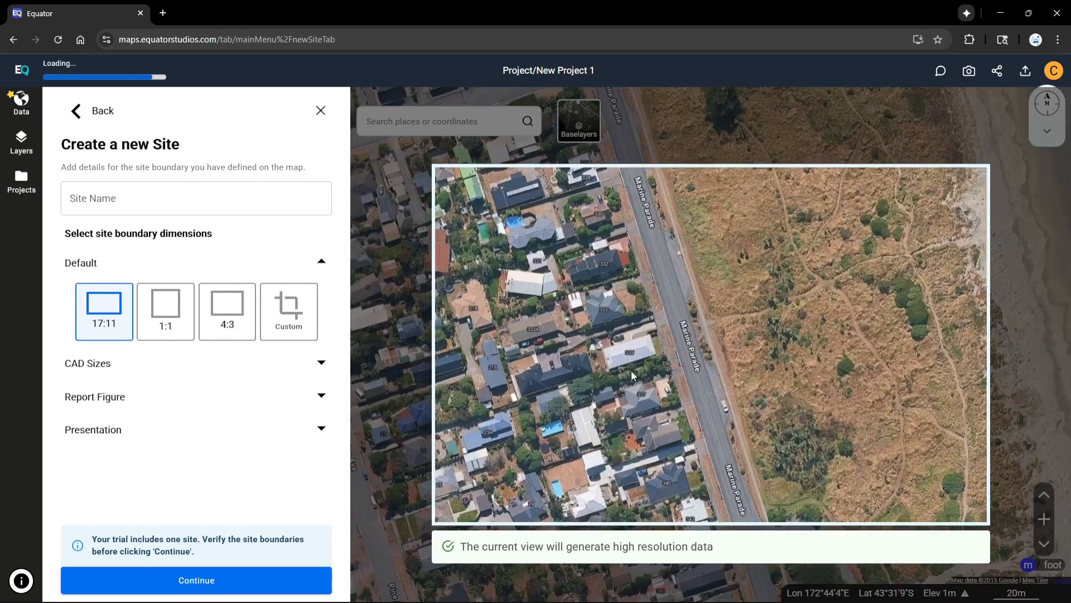
pyautogui.click(321, 362)
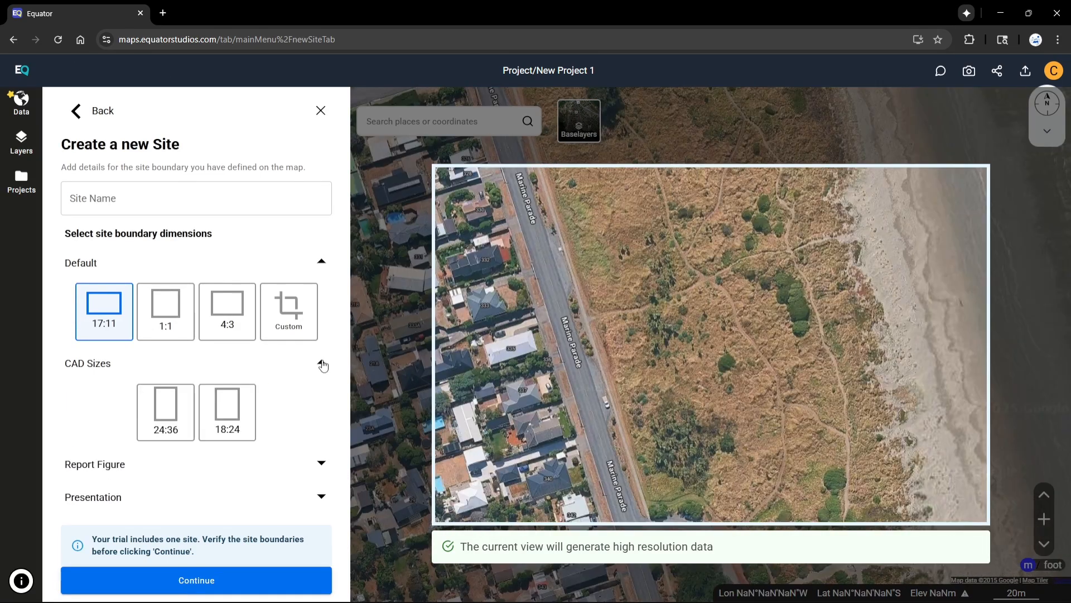
pyautogui.click(322, 364)
pyautogui.click(321, 397)
pyautogui.click(321, 397)
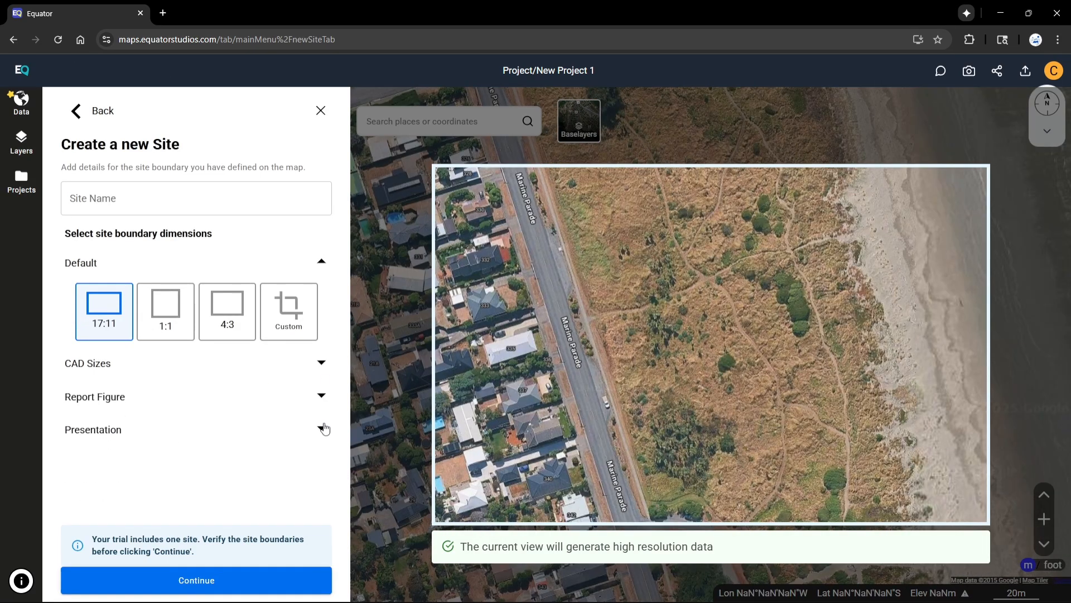
pyautogui.click(324, 428)
pyautogui.click(191, 579)
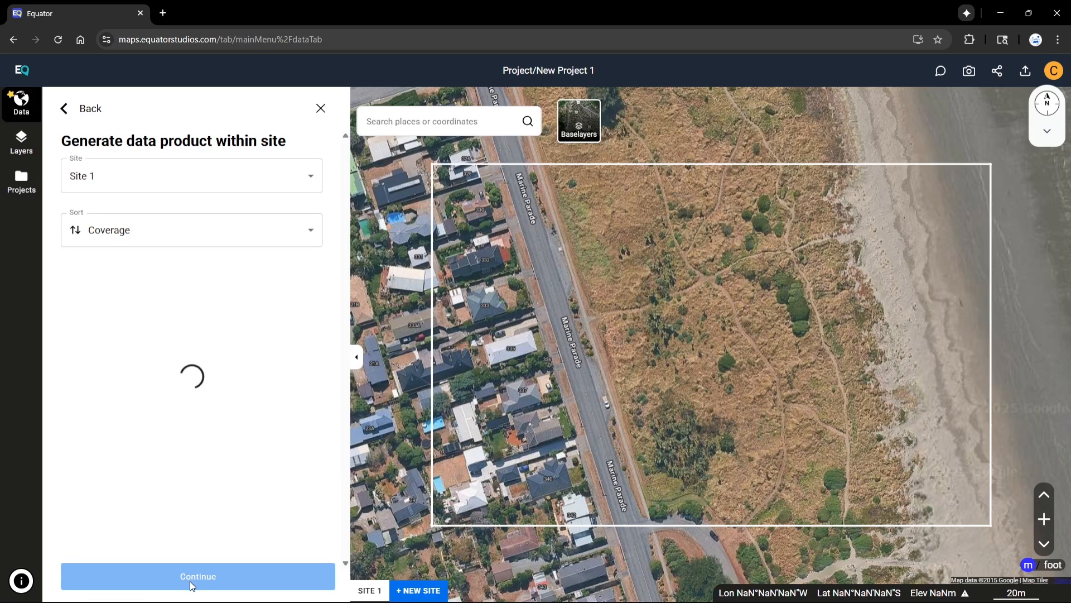
# Generate contours for Site 1 from the JAXA AW3D30 dataset using the Smooth preset
pyautogui.click(249, 379)
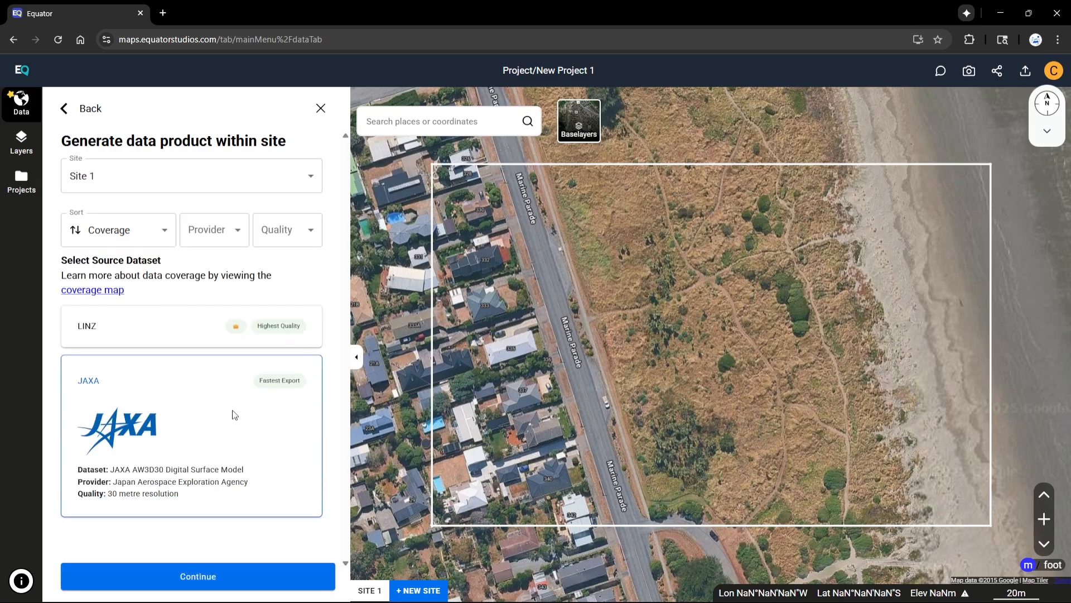
pyautogui.click(191, 577)
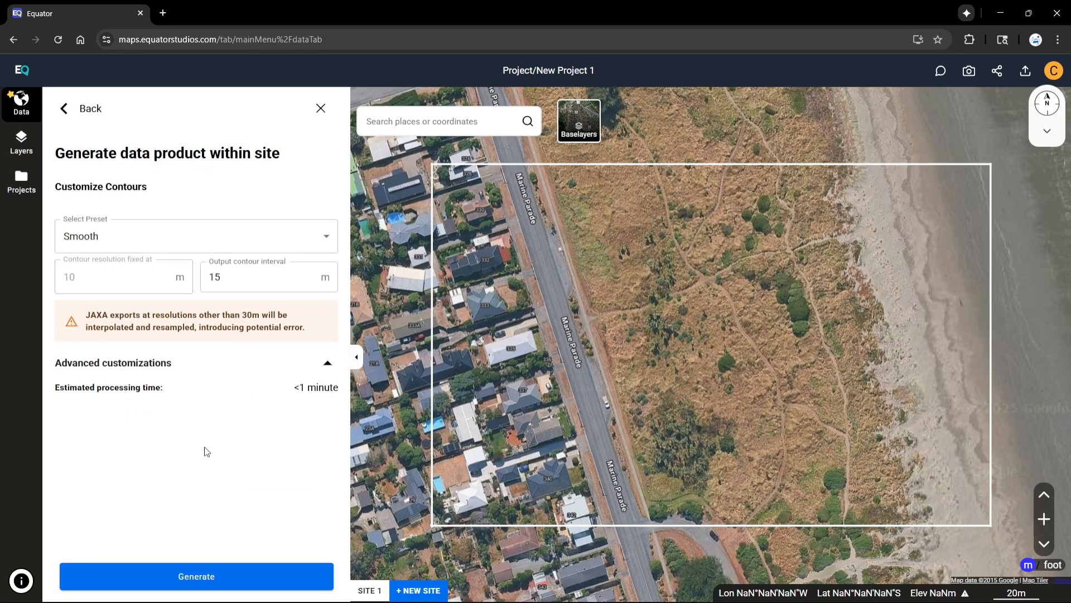
pyautogui.click(199, 579)
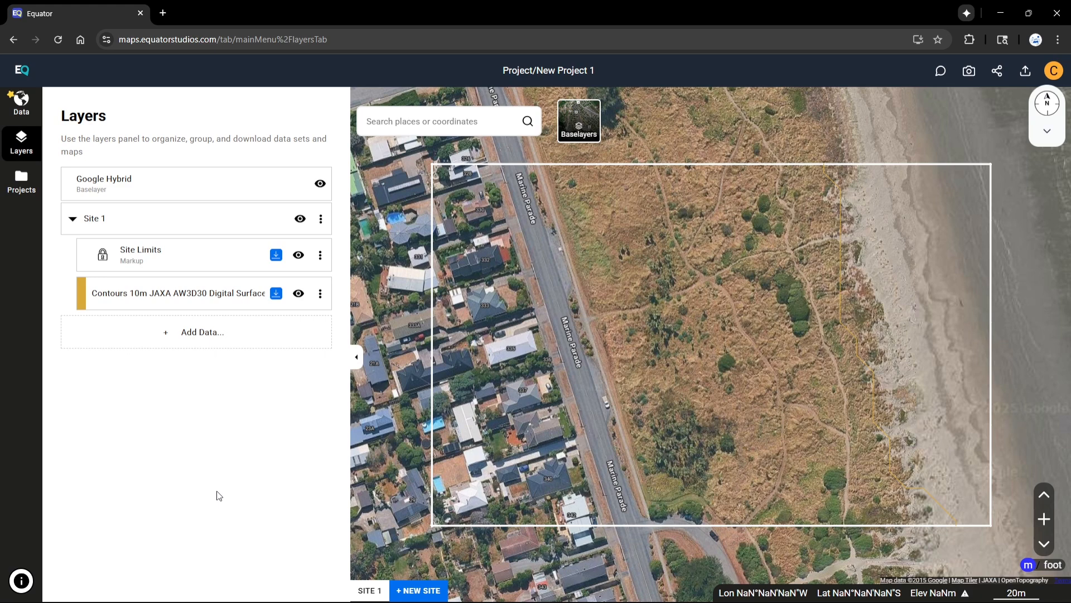
# Open the contour layer's download options and browse the available file formats without downloading
pyautogui.click(275, 294)
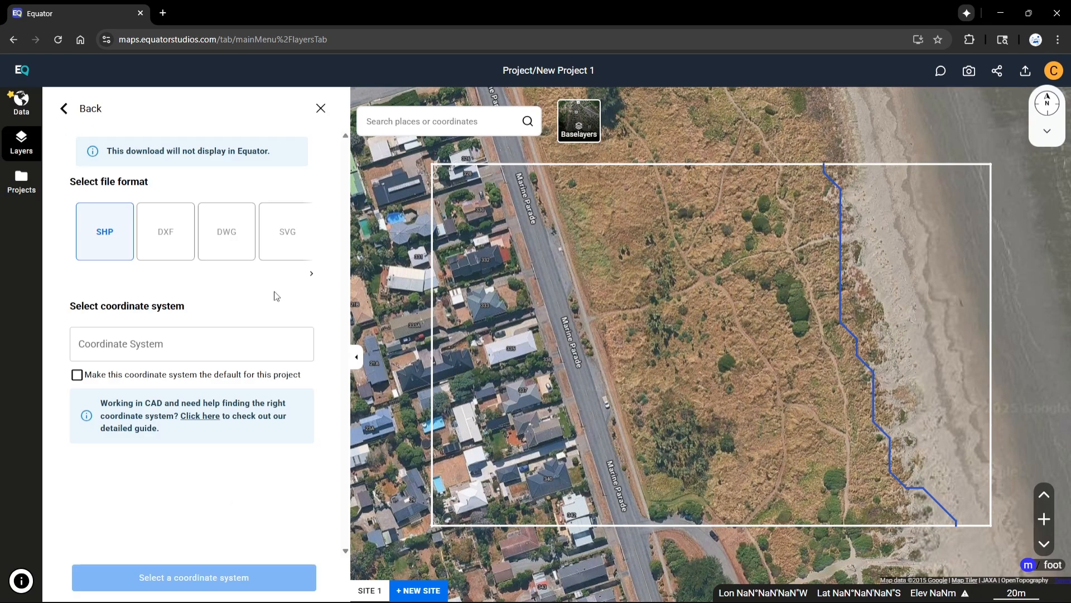
pyautogui.click(186, 254)
pyautogui.click(230, 253)
pyautogui.click(287, 245)
pyautogui.click(311, 273)
pyautogui.click(288, 259)
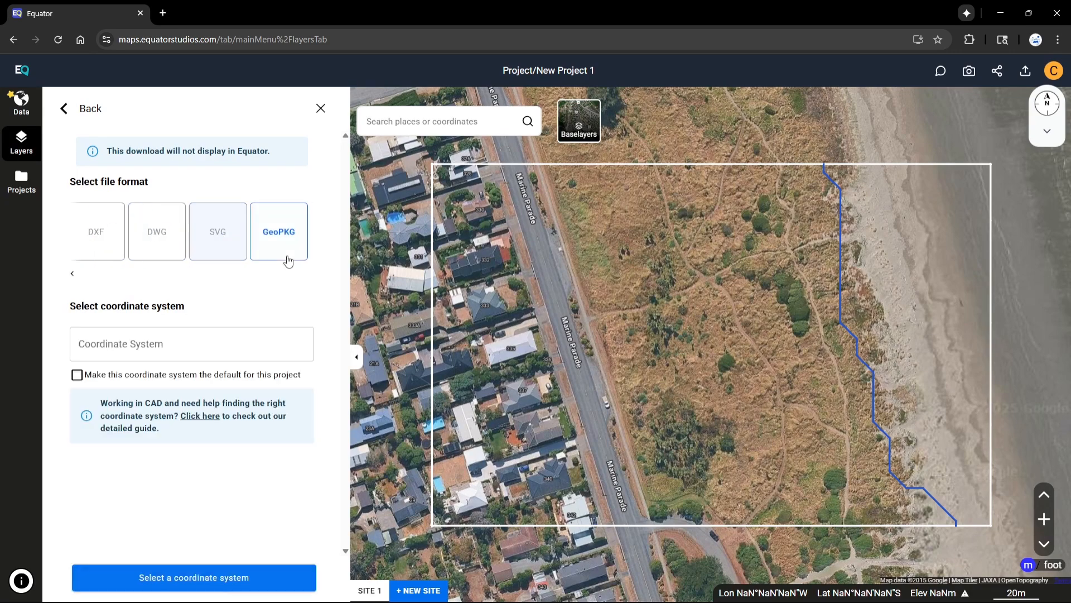
pyautogui.click(91, 255)
pyautogui.click(73, 274)
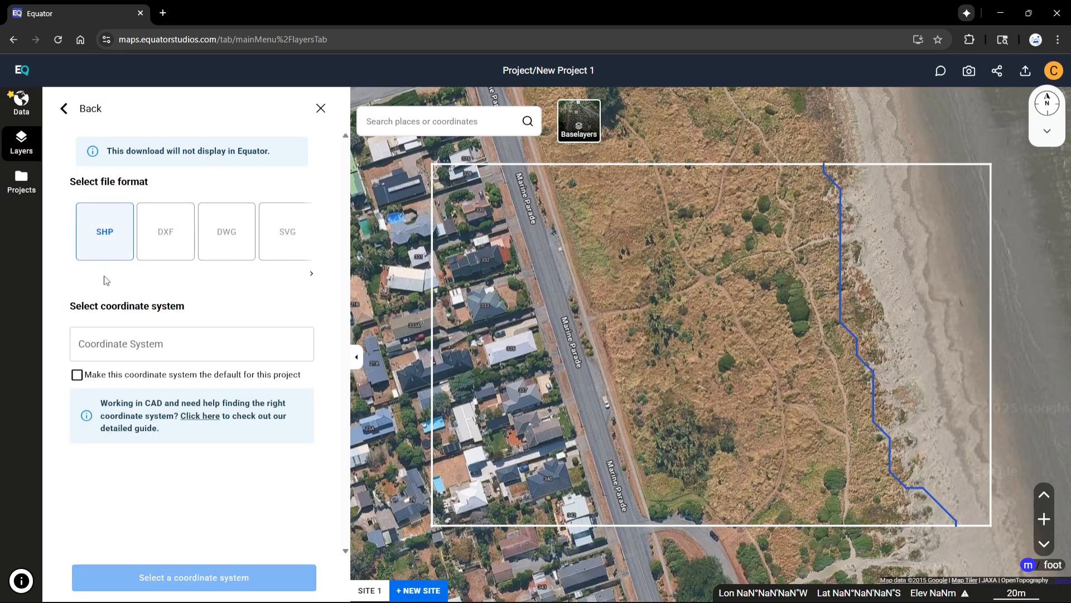
pyautogui.click(64, 112)
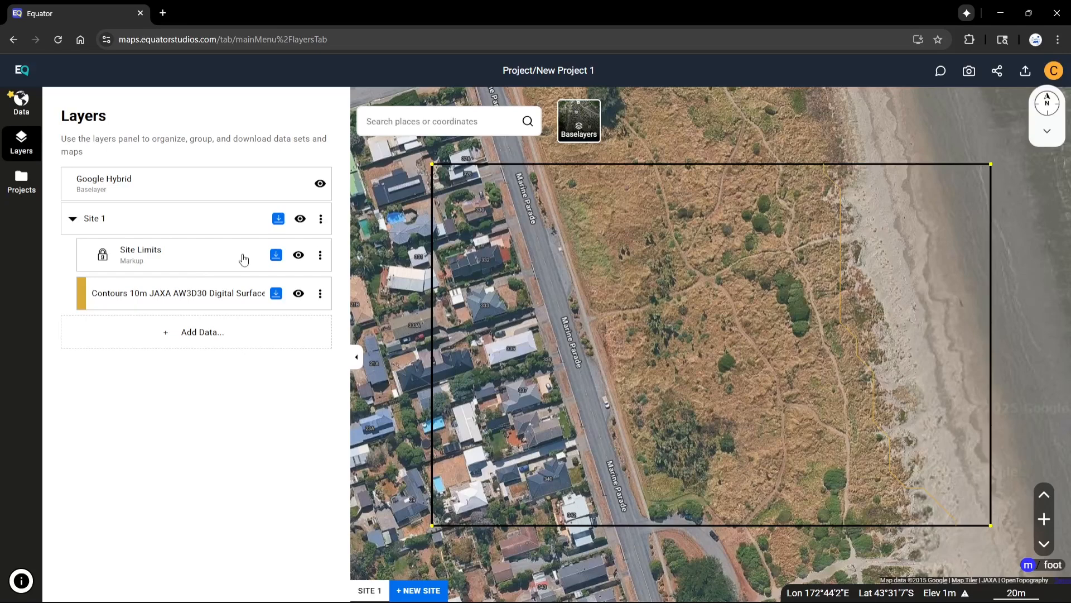
# Download the Site Limits layer as CSV in coordinate system 3857 with interpolated points
pyautogui.click(276, 255)
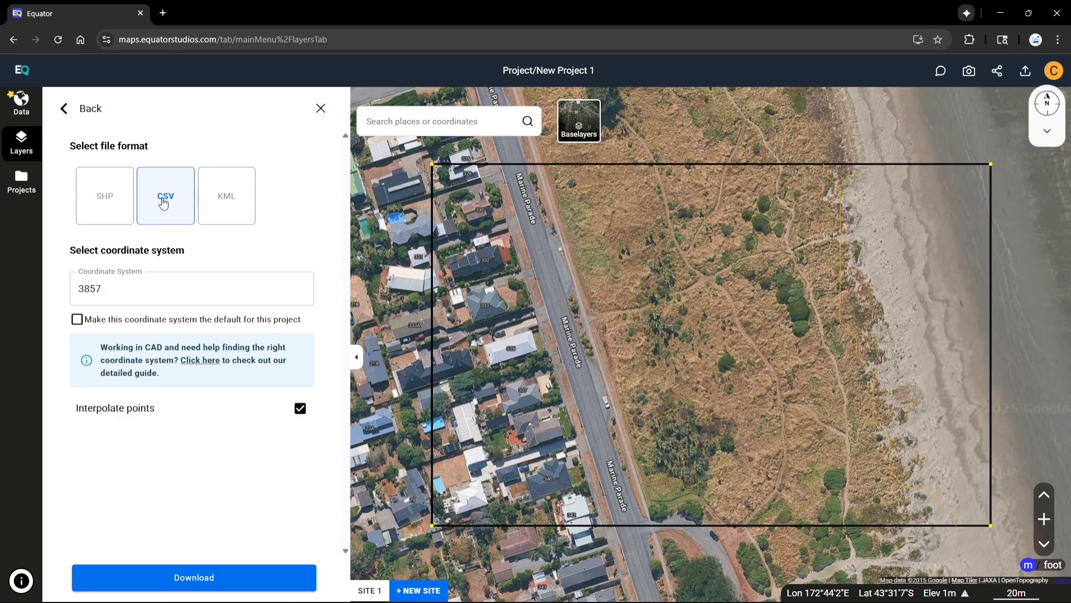
pyautogui.click(191, 578)
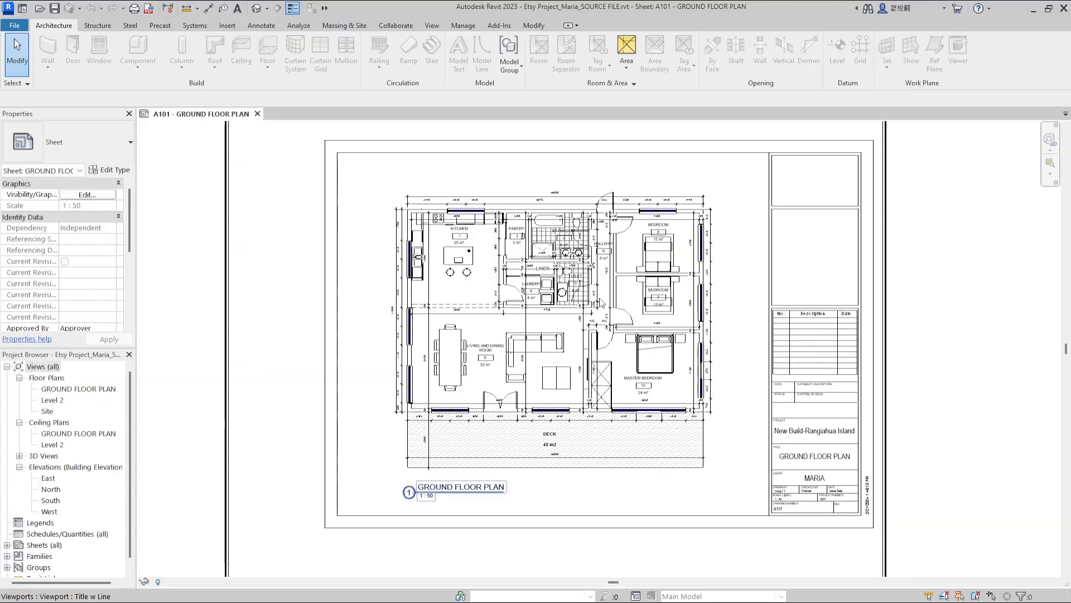
pyautogui.scroll(-2, 708, 358)
pyautogui.scroll(1, 707, 359)
pyautogui.scroll(-1, 708, 359)
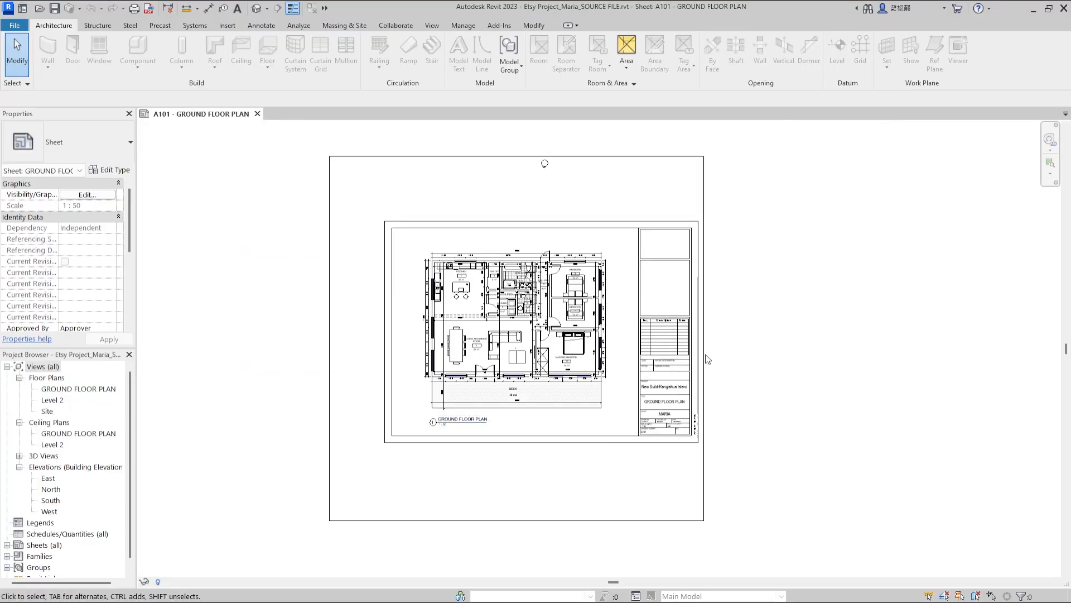
# Switch to Revit and open the GROUND FLOOR PLAN floor plan view
pyautogui.doubleClick(54, 388)
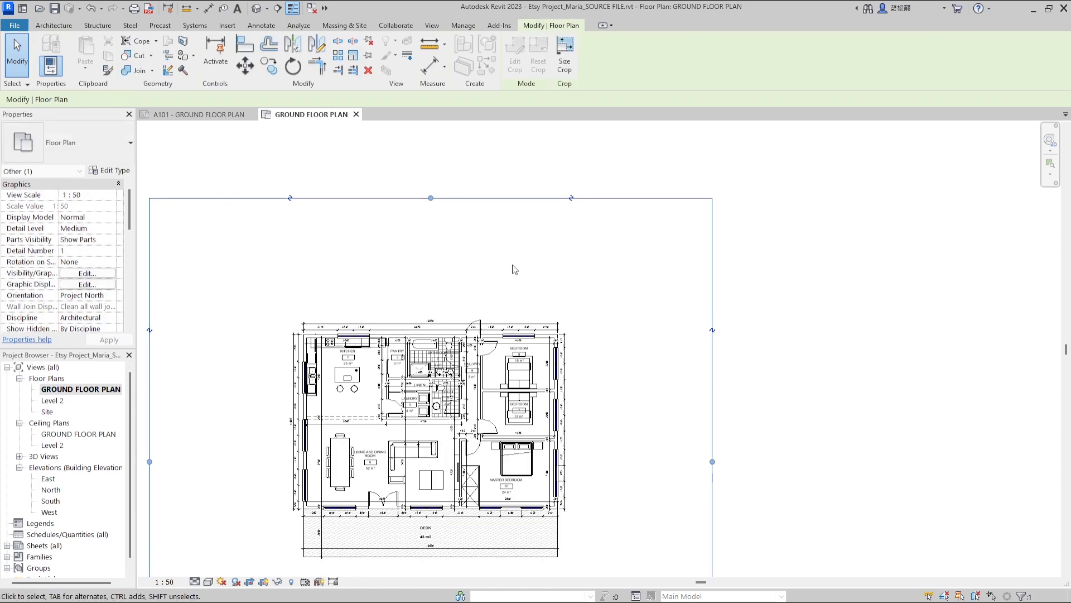
pyautogui.scroll(-3, 512, 265)
pyautogui.scroll(-2, 34, 269)
pyautogui.click(262, 266)
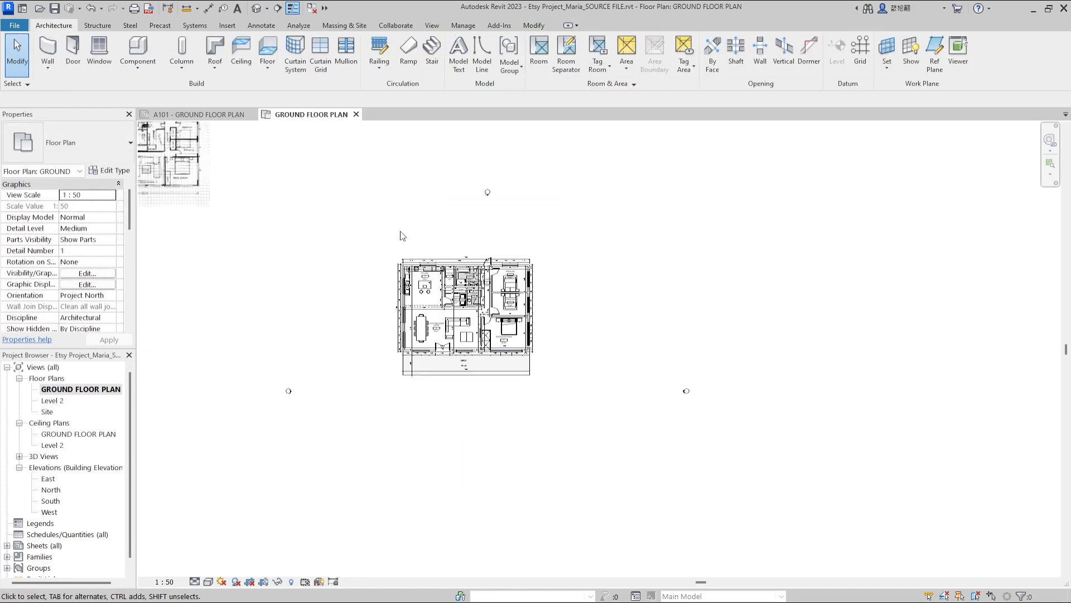
# Start a Toposurface and create it from the Site Limits.csv points file, with file units set to Meters
pyautogui.click(350, 26)
pyautogui.click(298, 63)
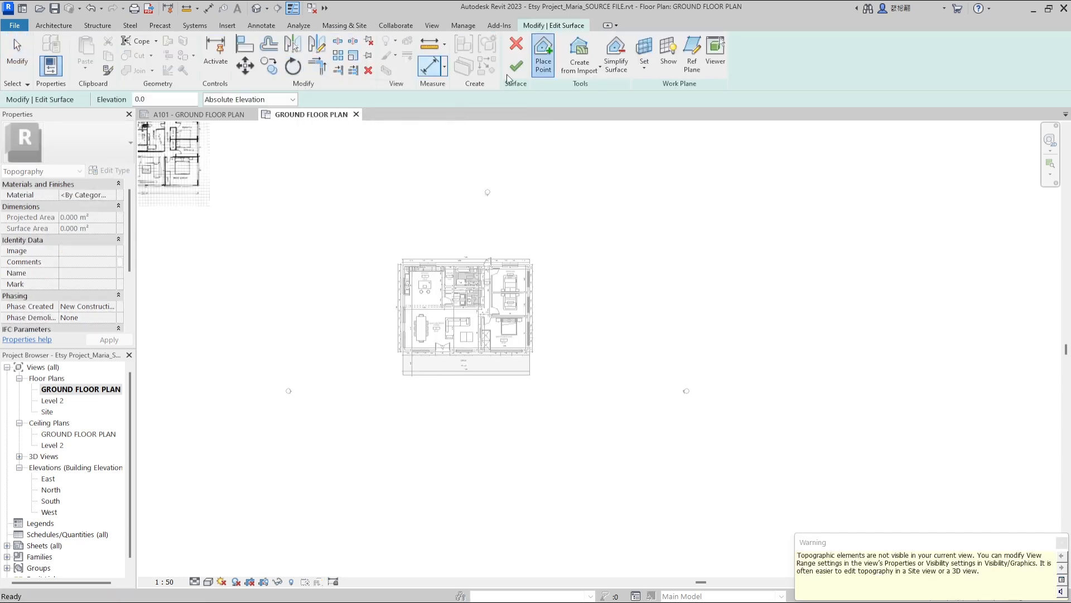
pyautogui.click(584, 71)
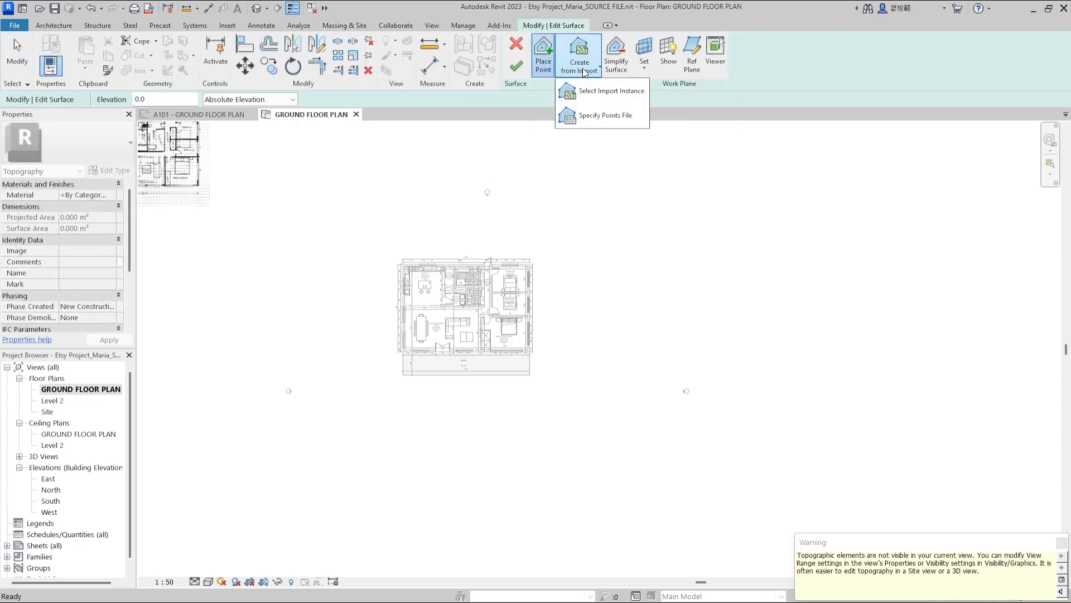
pyautogui.click(588, 113)
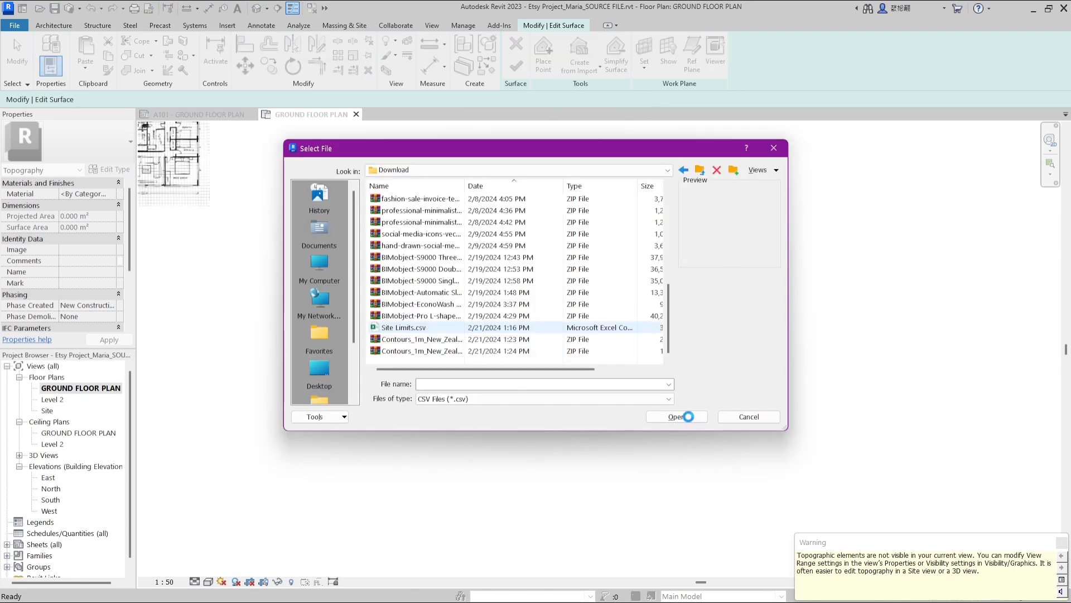
pyautogui.click(677, 417)
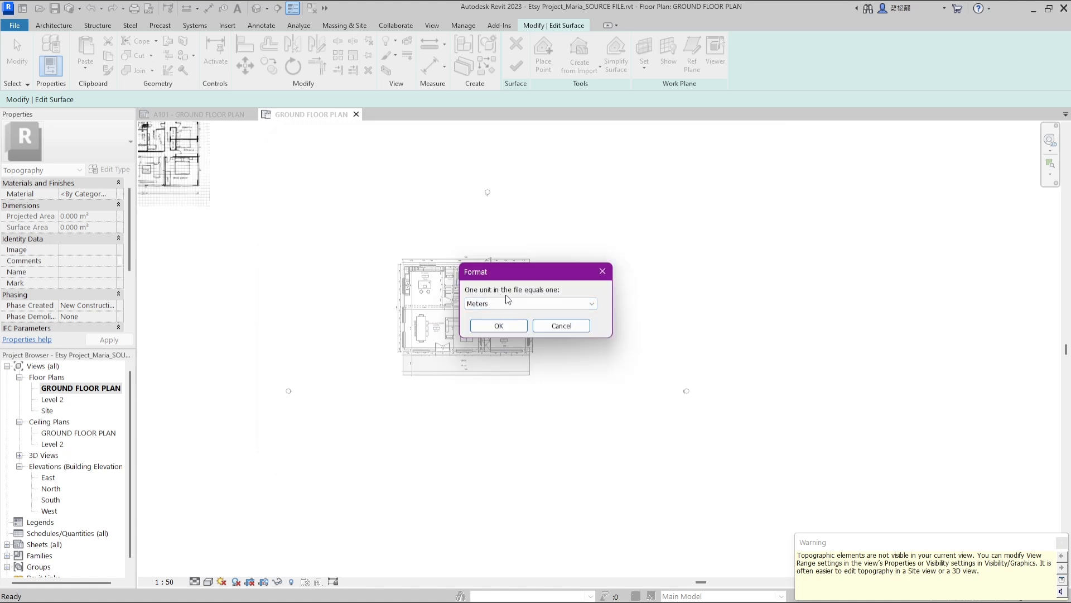
pyautogui.click(555, 304)
pyautogui.click(495, 348)
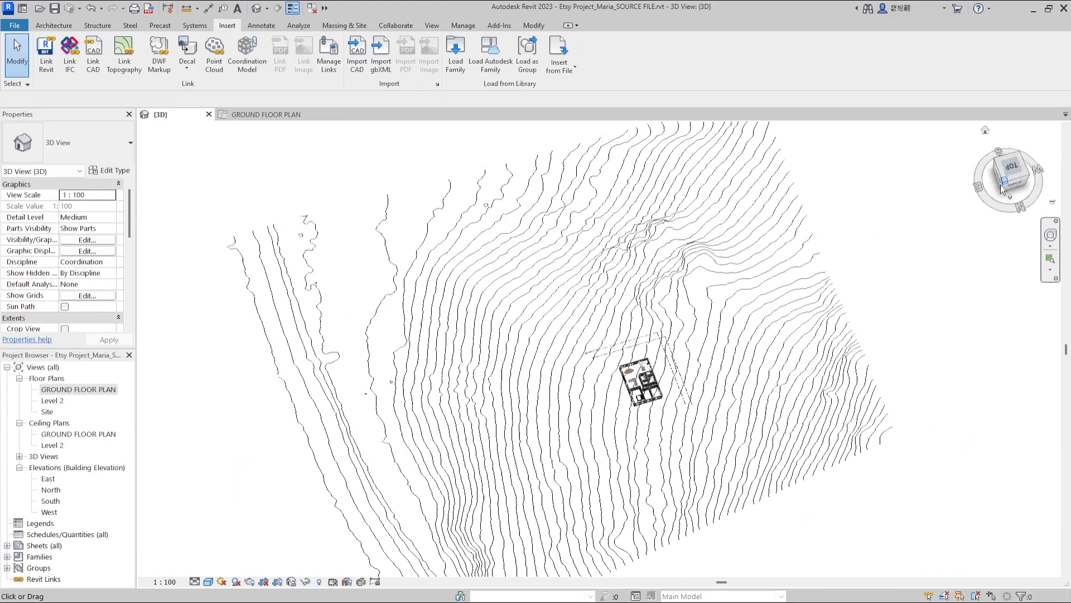
pyautogui.keyDown('shift'); pyautogui.moveTo(759, 268); pyautogui.dragTo(881, 342, button='middle'); pyautogui.keyUp('shift')
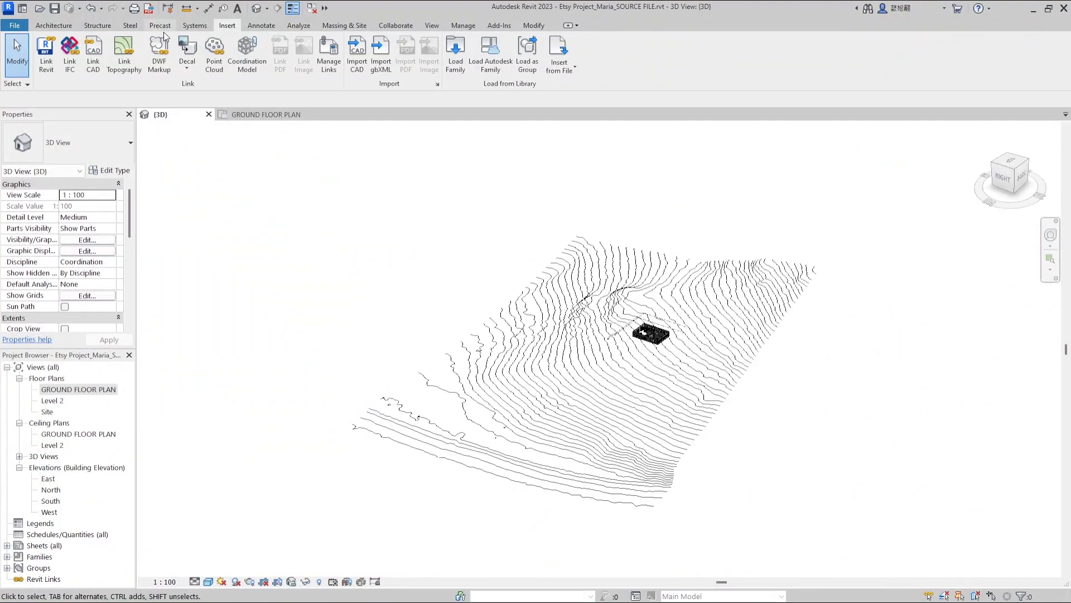
# In the 3D view, start a Toposurface created from the imported contour drawing, adding points from layer 0
pyautogui.click(63, 27)
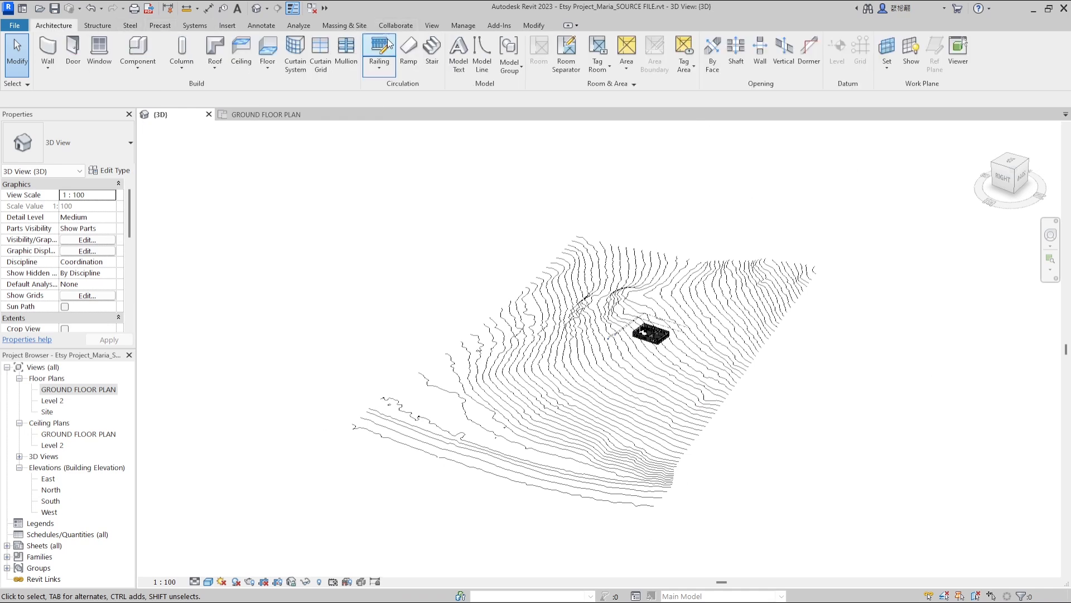
pyautogui.click(336, 26)
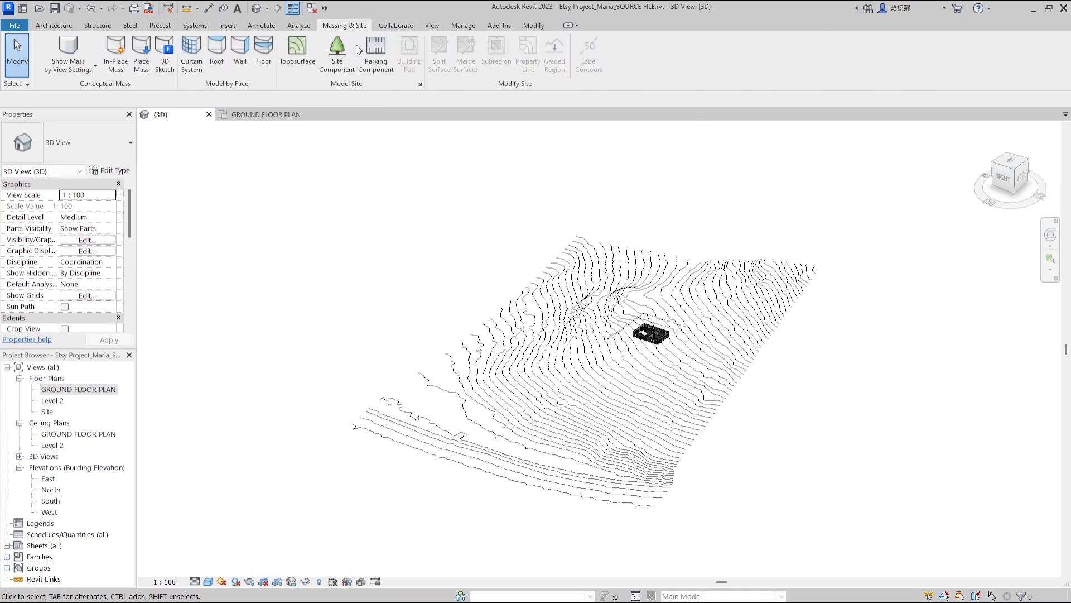
pyautogui.click(299, 72)
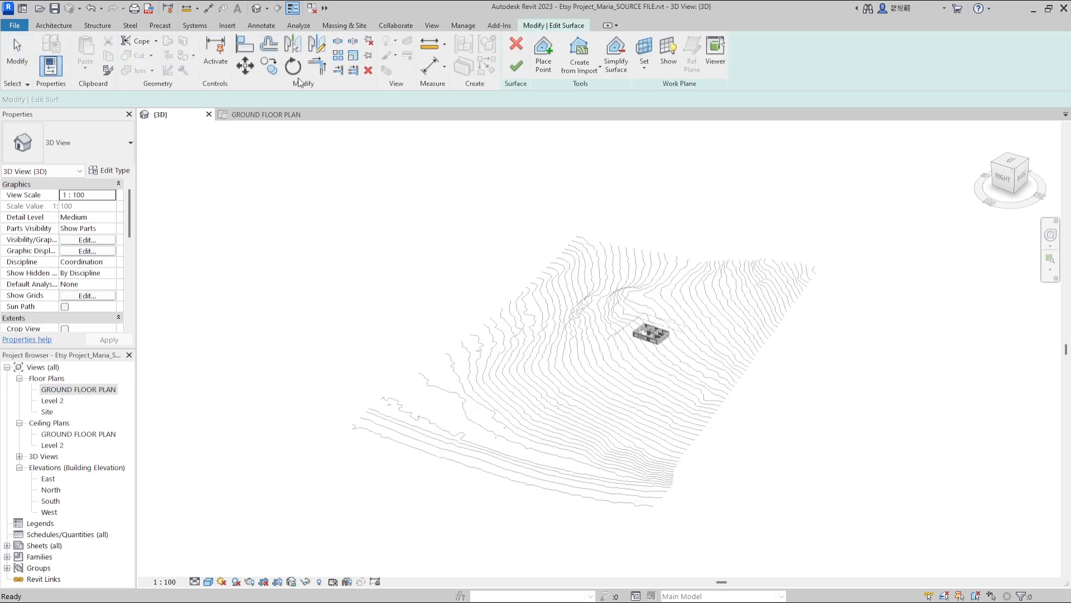
pyautogui.click(586, 70)
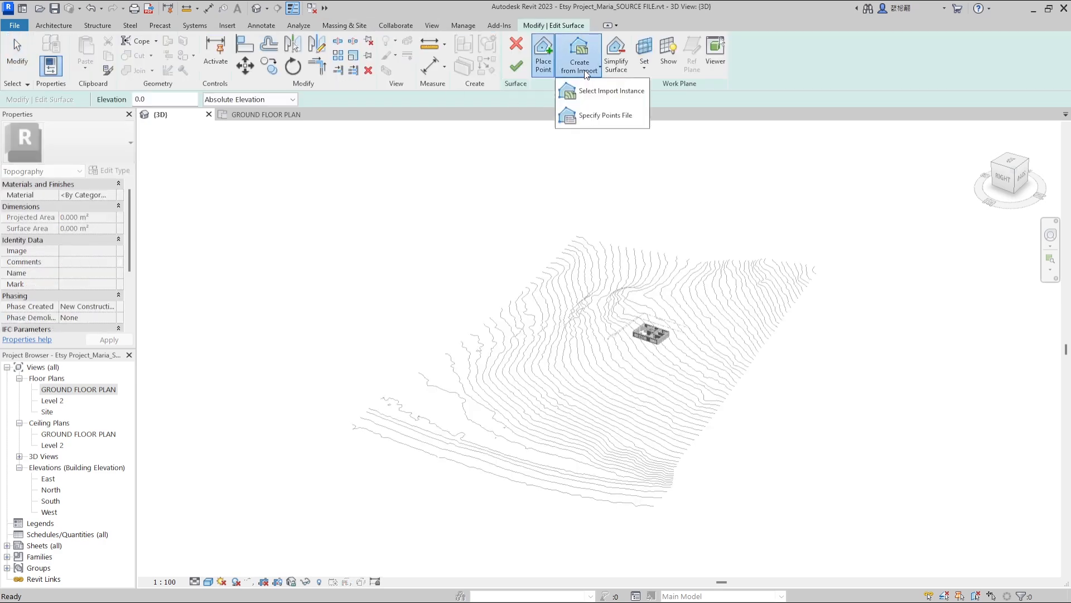
pyautogui.click(601, 91)
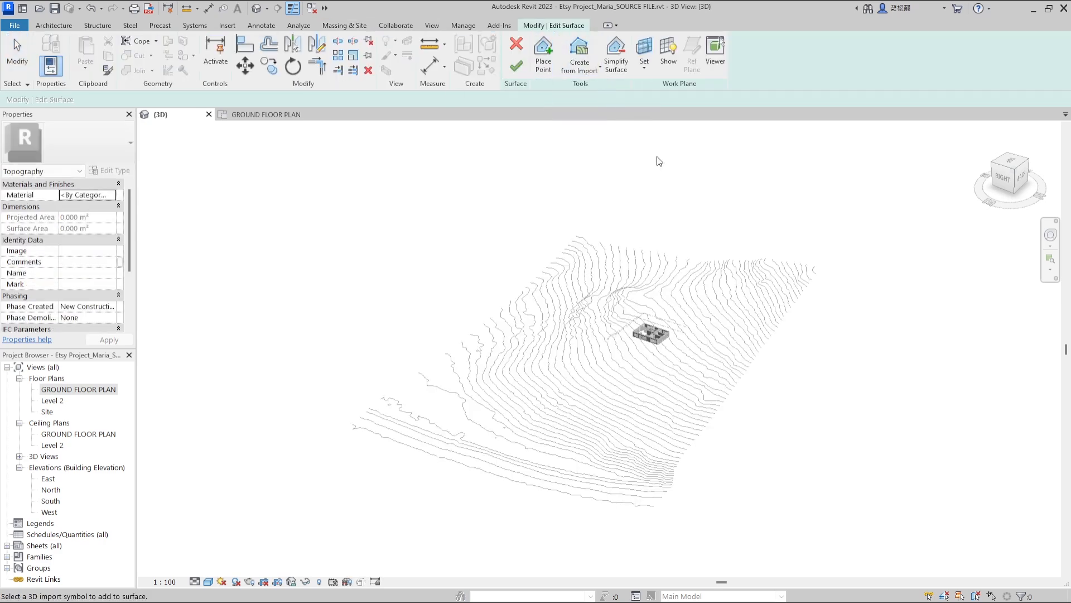
pyautogui.click(734, 273)
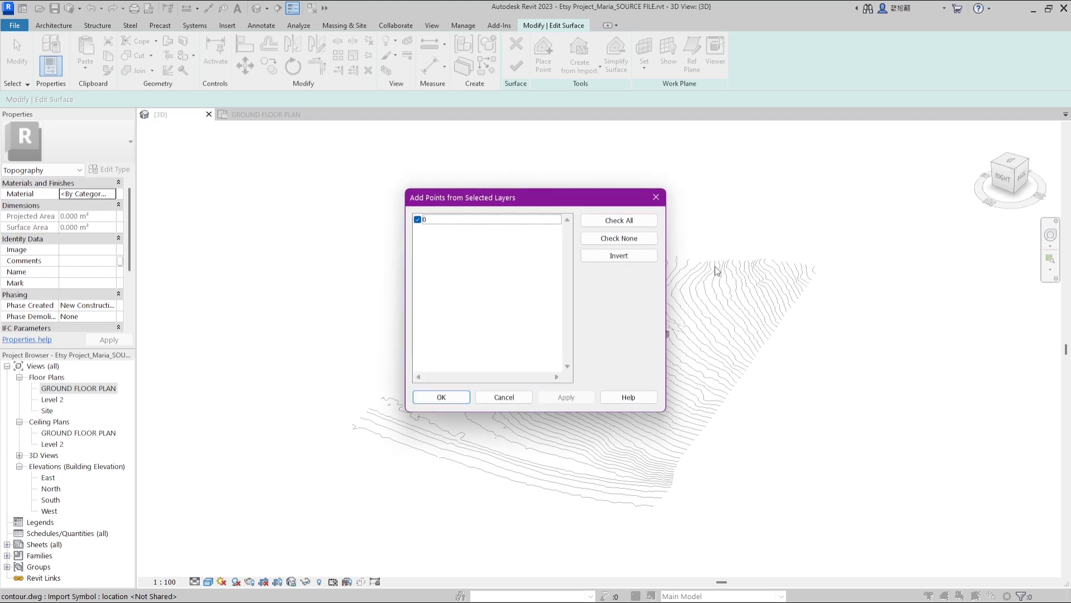
pyautogui.click(424, 399)
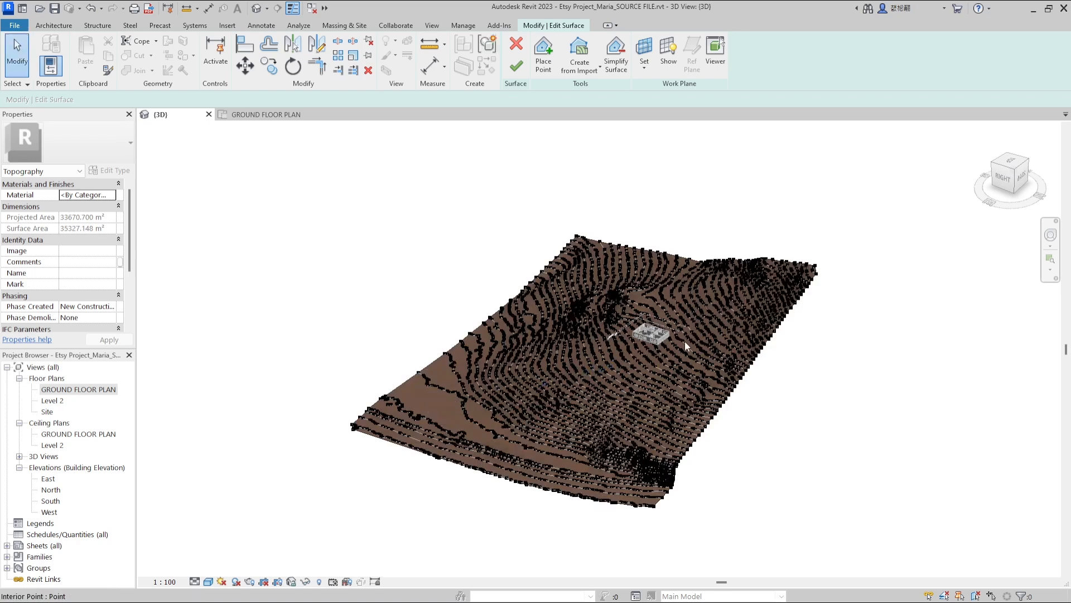
# Set the toposurface material to Grass from the AEC Materials library
pyautogui.scroll(2, 686, 342)
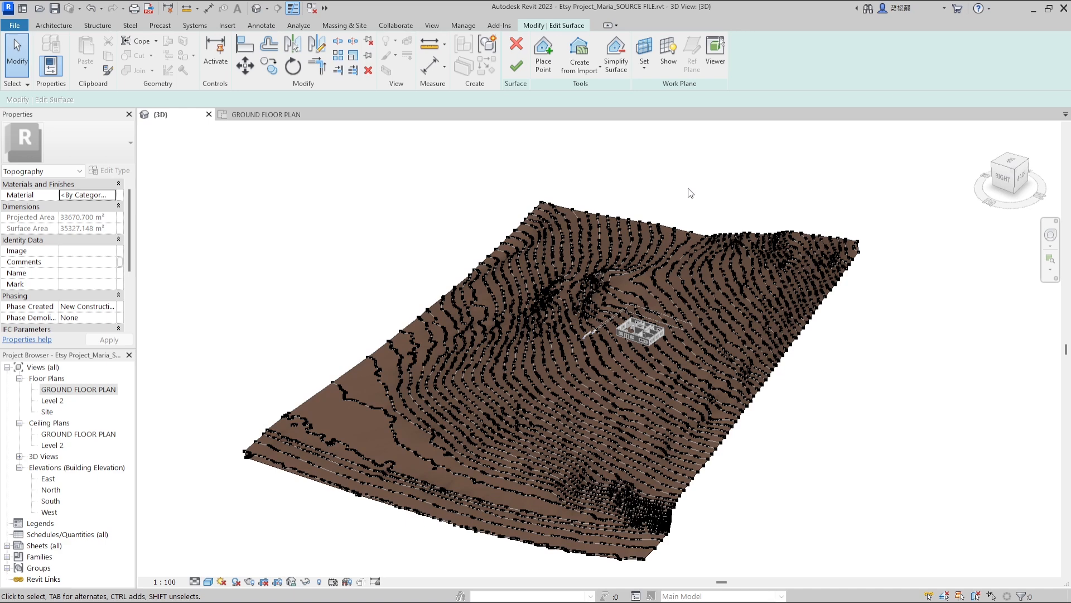
pyautogui.click(108, 208)
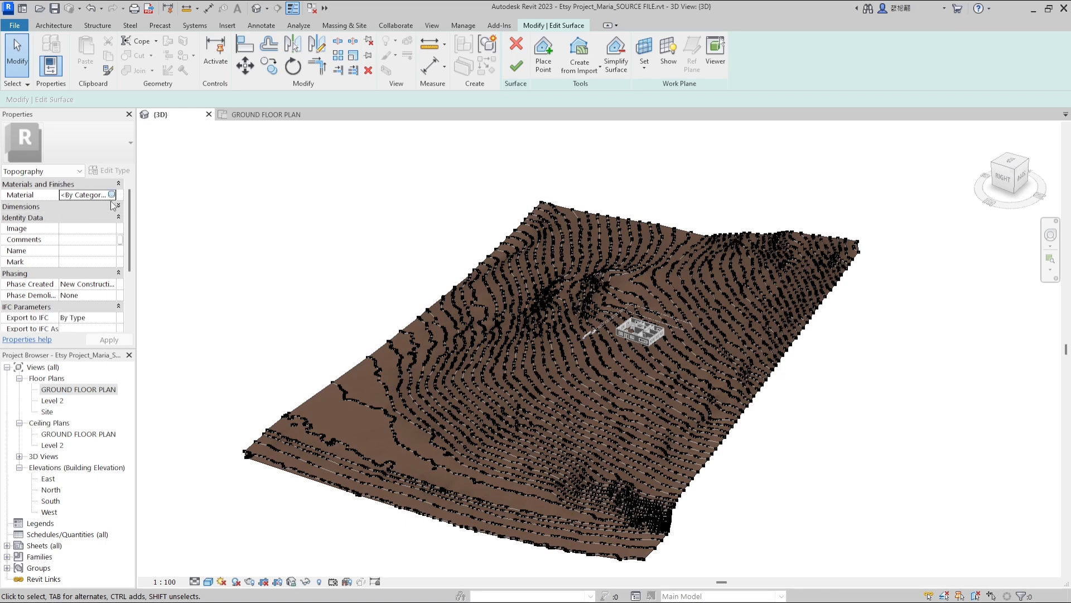
pyautogui.click(111, 194)
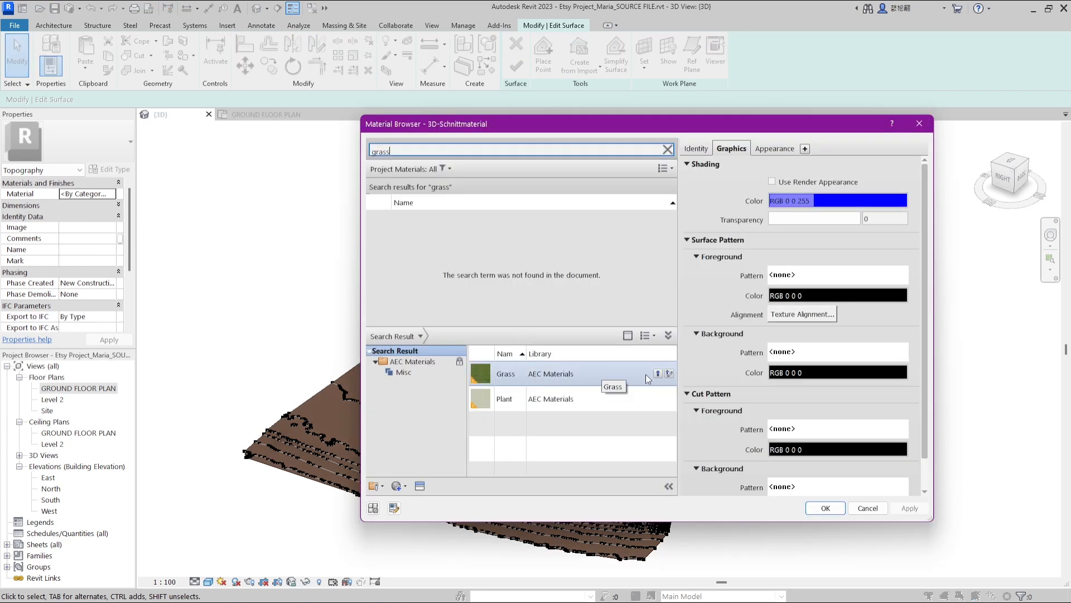
pyautogui.click(658, 373)
pyautogui.click(826, 509)
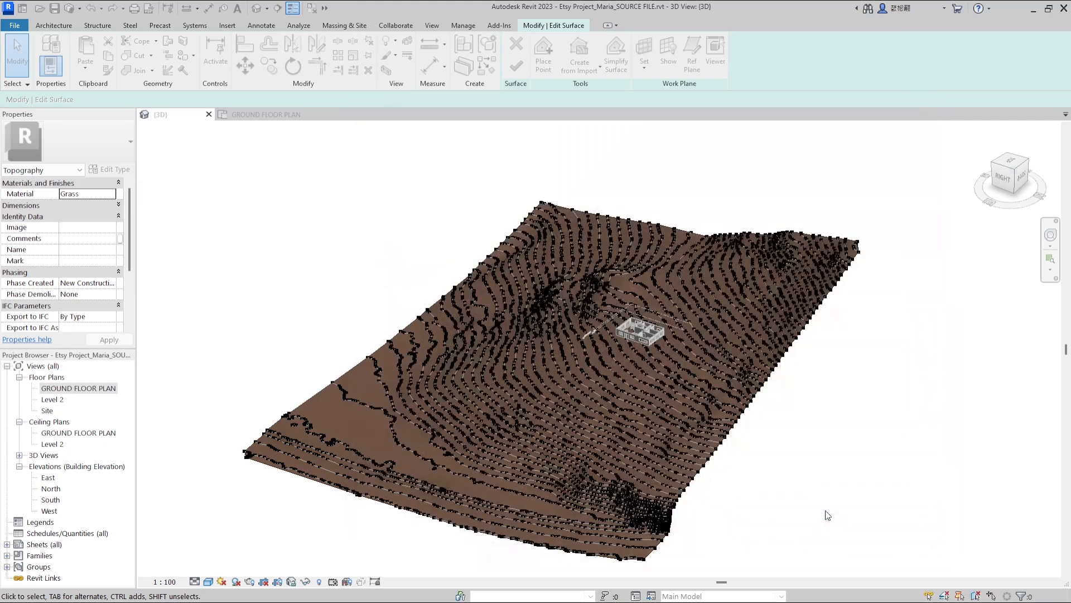
# Finish editing the toposurface
pyautogui.click(516, 66)
pyautogui.keyDown('shift'); pyautogui.moveTo(509, 360); pyautogui.dragTo(410, 446, button='middle'); pyautogui.keyUp('shift')
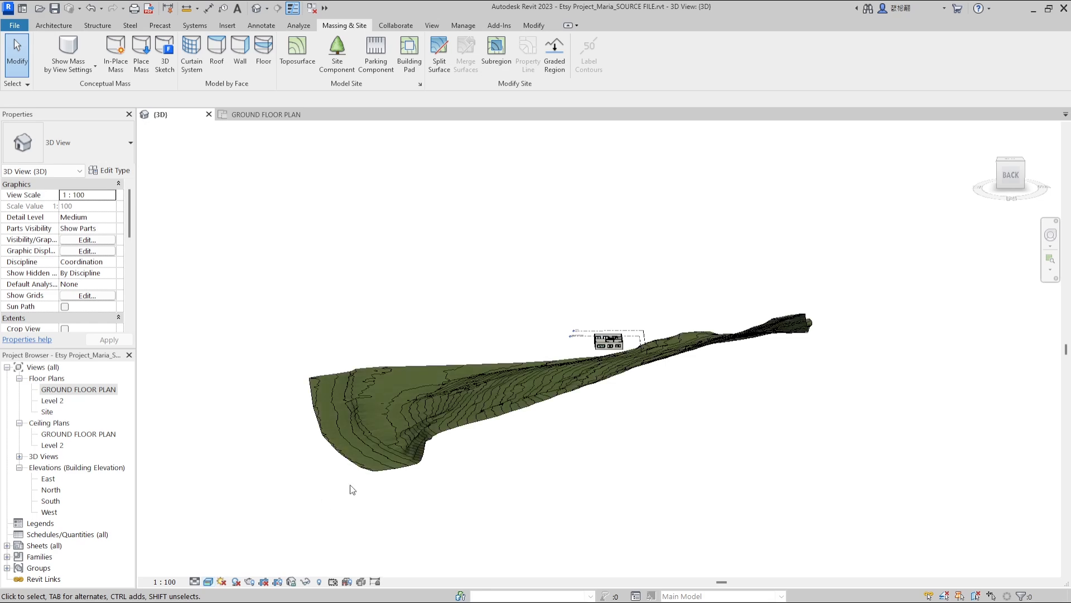
pyautogui.keyDown('shift'); pyautogui.moveTo(477, 342); pyautogui.dragTo(638, 338, button='middle'); pyautogui.keyUp('shift')
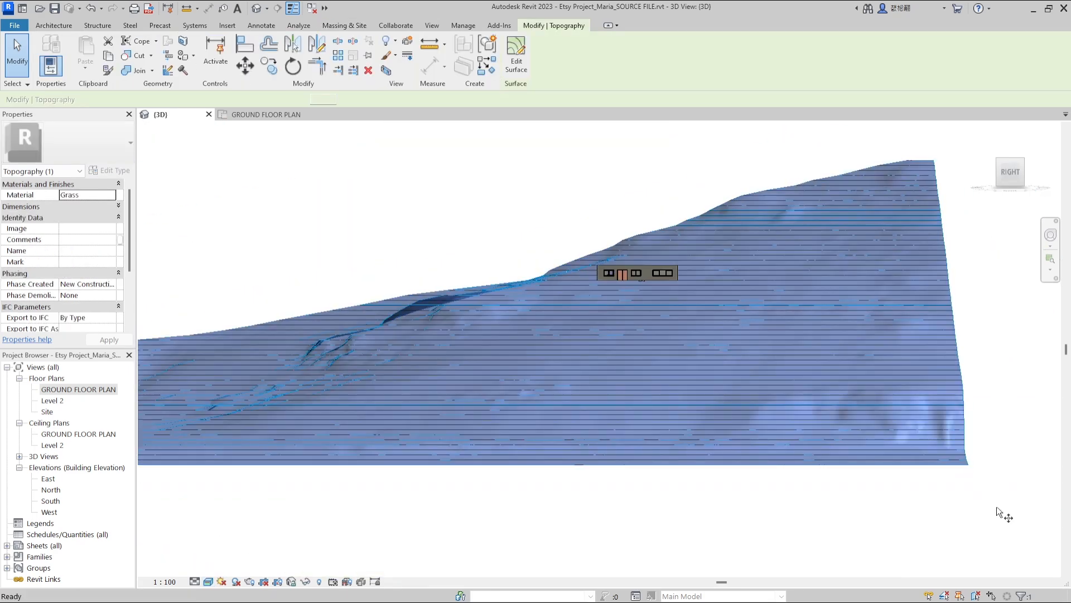
# Move the toposurface up three increments and then back down three increments
pyautogui.press('m')
pyautogui.press('v')
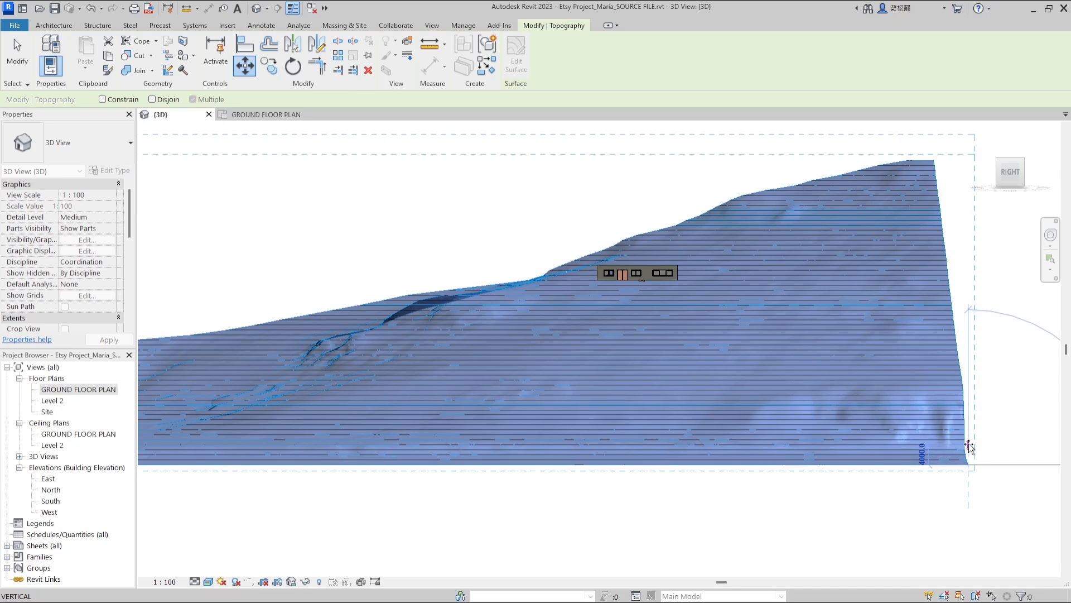
pyautogui.click(969, 445)
pyautogui.press('Up')
pyautogui.press('Up')
pyautogui.press('Up')
pyautogui.press('Up')
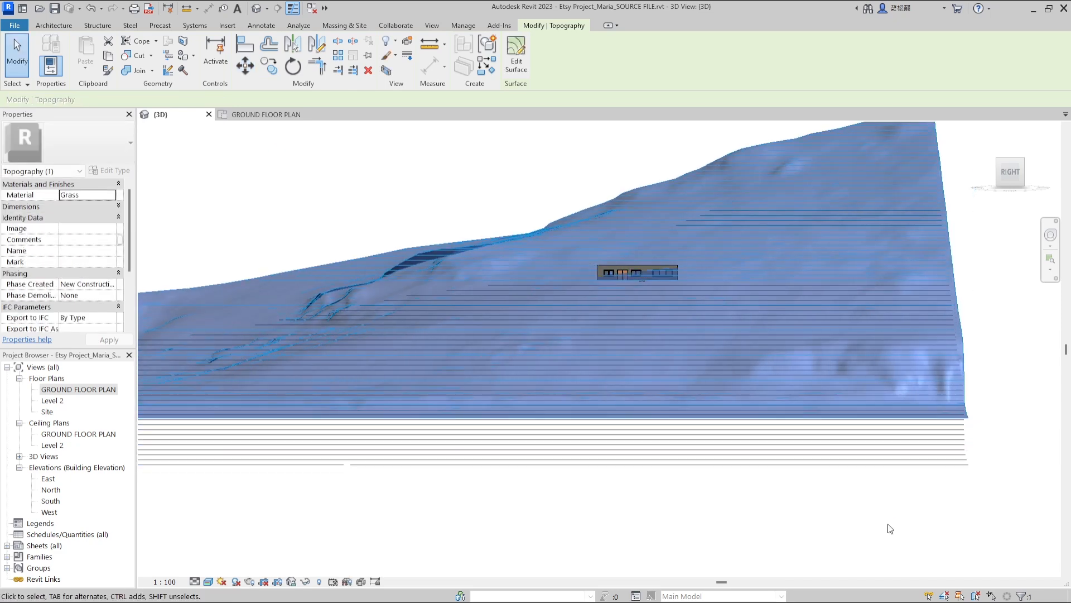
pyautogui.press('Down')
pyautogui.press('Down')
pyautogui.press('Down')
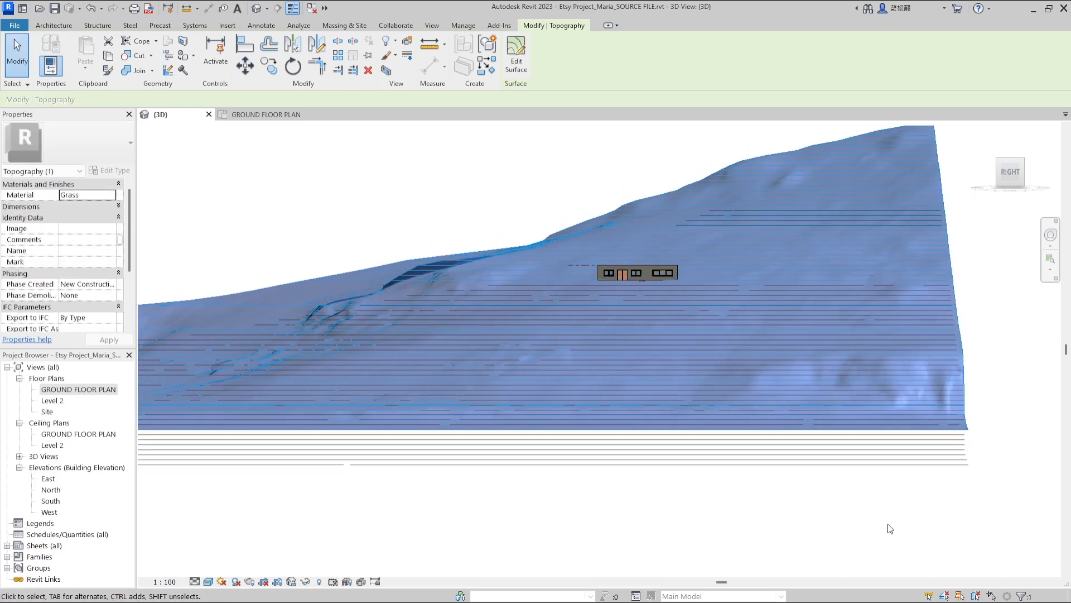
pyautogui.keyDown('shift'); pyautogui.moveTo(826, 402); pyautogui.dragTo(848, 335, button='middle'); pyautogui.keyUp('shift')
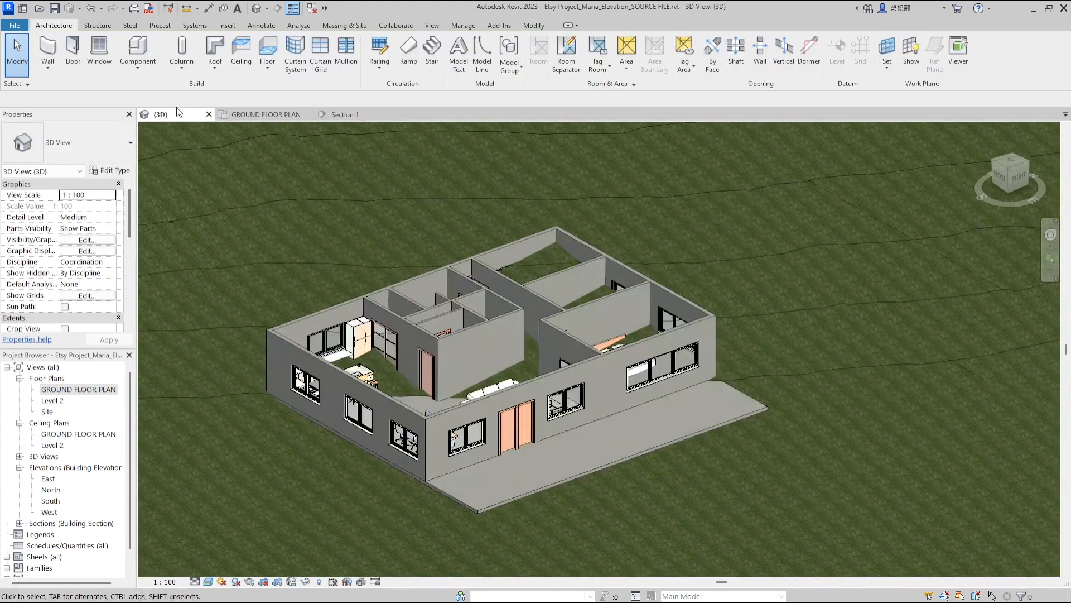
pyautogui.moveTo(179, 111); pyautogui.dragTo(1045, 342)
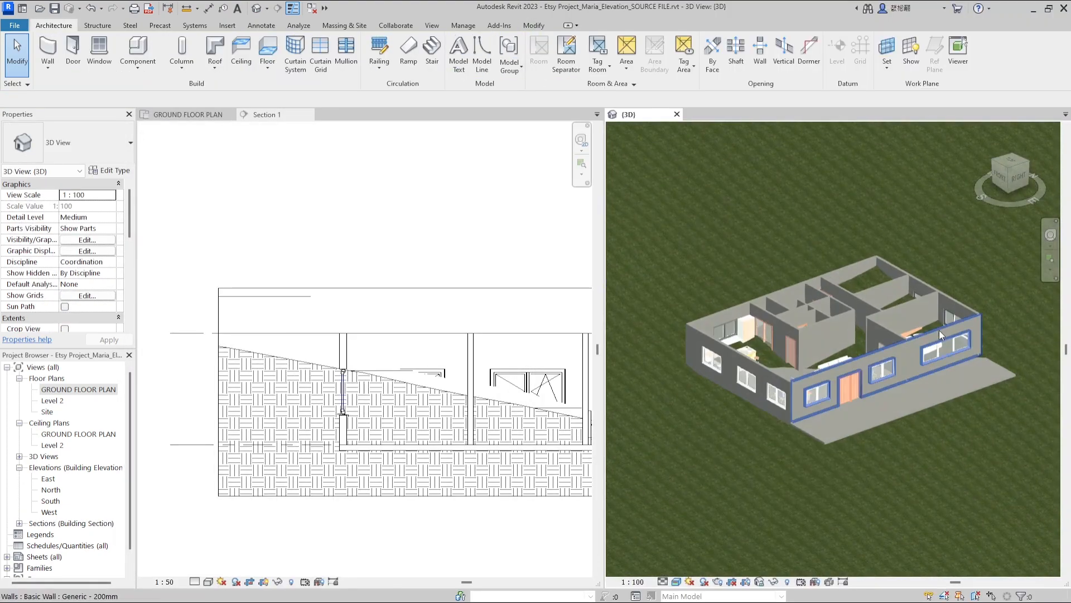
pyautogui.keyDown('shift'); pyautogui.moveTo(939, 330); pyautogui.dragTo(781, 312, button='middle'); pyautogui.keyUp('shift')
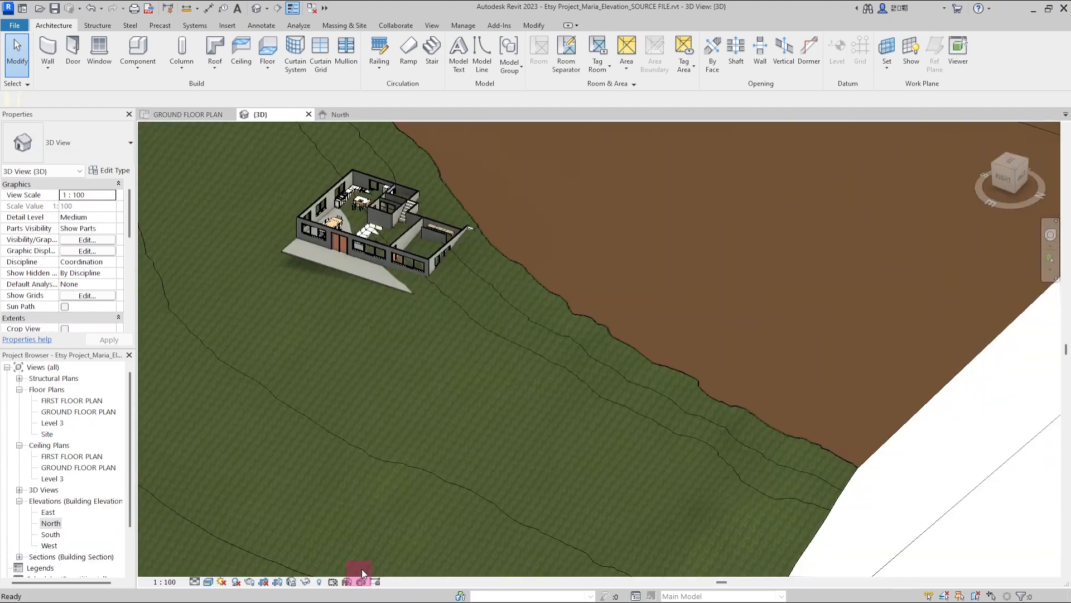
pyautogui.scroll(8, 445, 199)
pyautogui.scroll(-3, 619, 244)
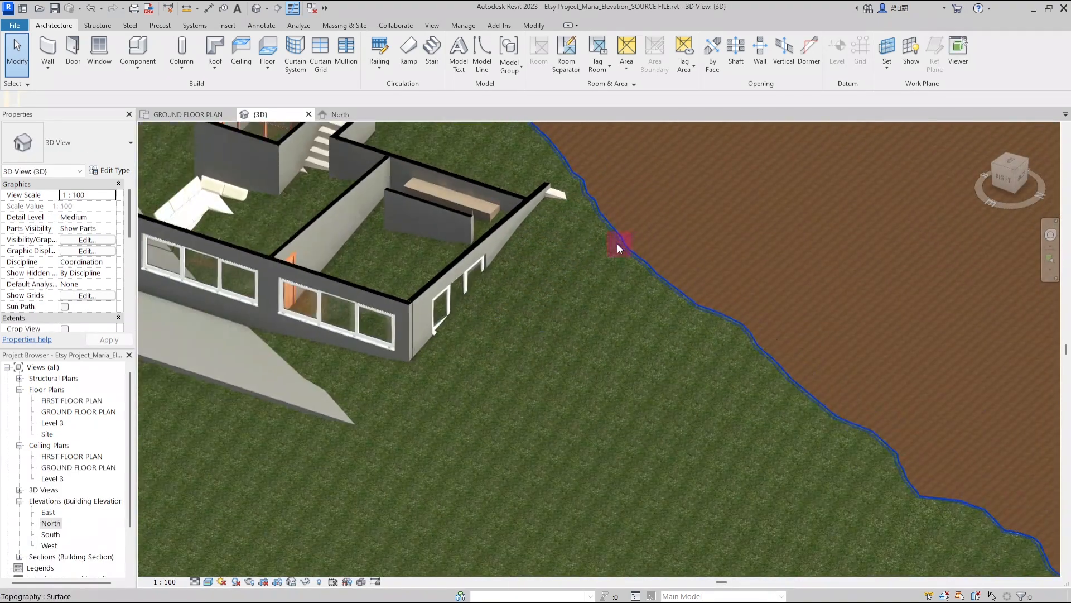
pyautogui.scroll(-4, 528, 274)
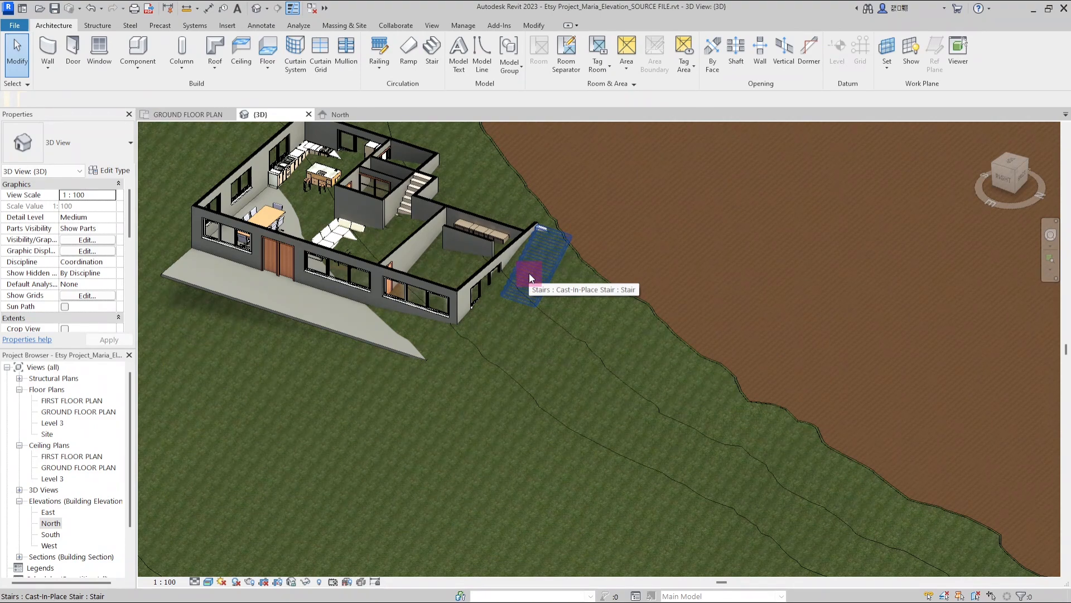
# Start a Building Pad on the grass toposurface and pick the house's exterior wall for its boundary
pyautogui.click(587, 262)
pyautogui.scroll(-1, 587, 262)
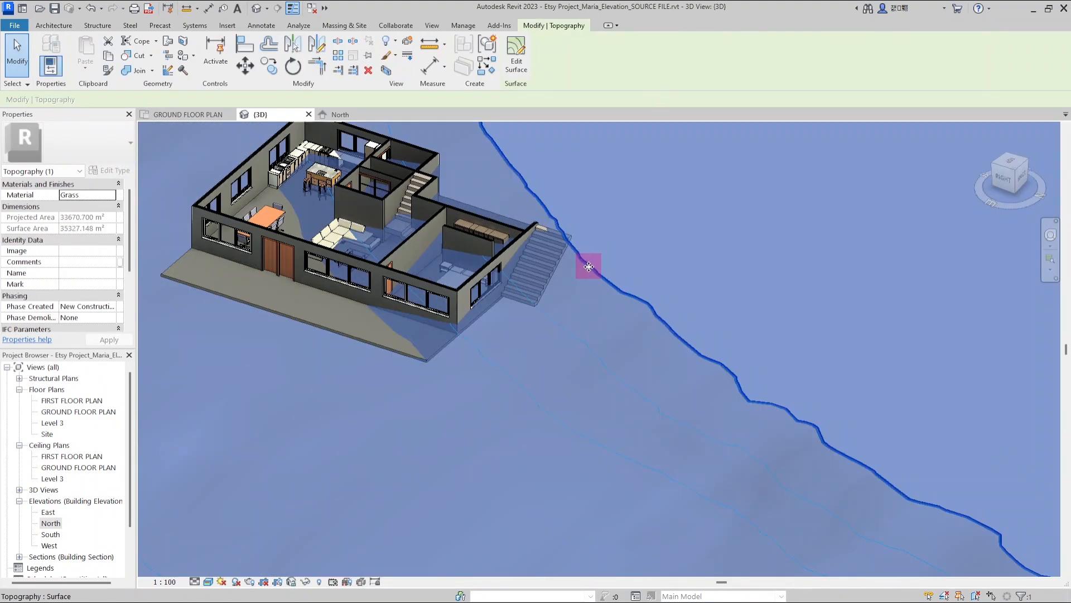
pyautogui.scroll(-2, 558, 353)
pyautogui.scroll(3, 451, 240)
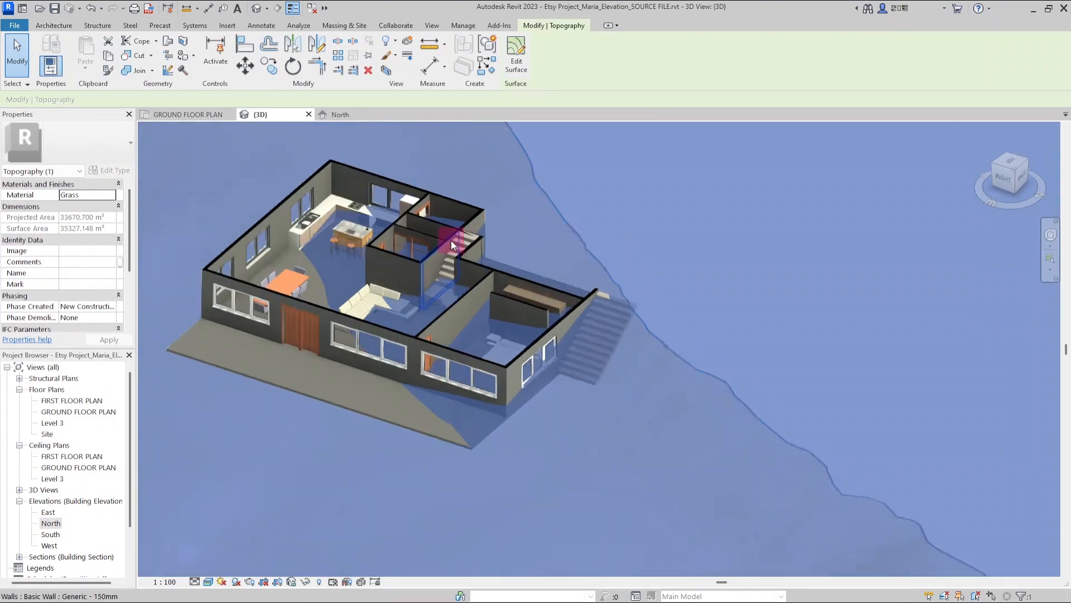
pyautogui.click(349, 28)
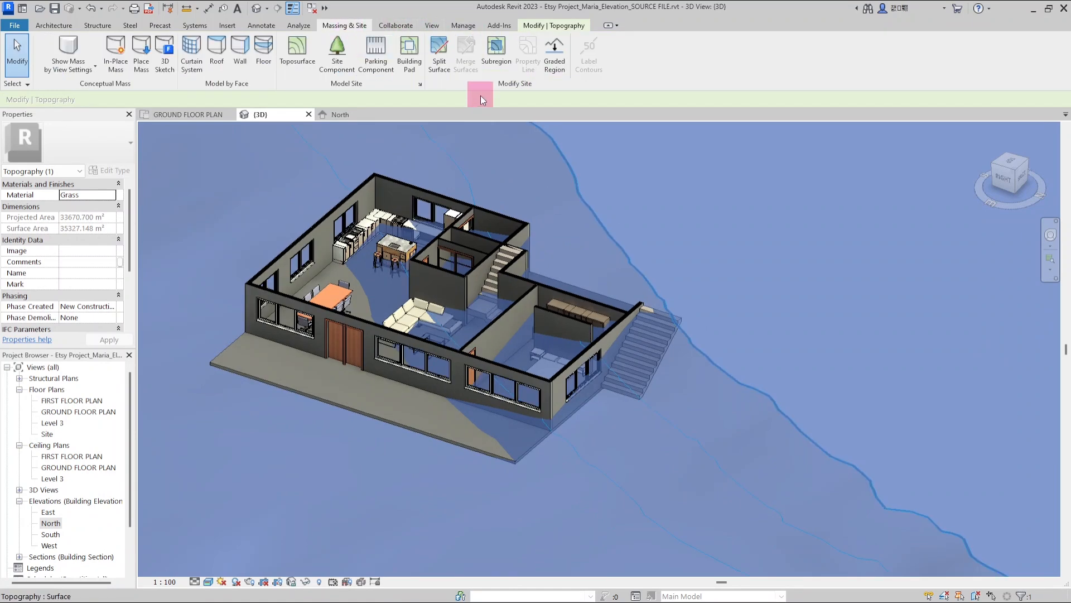
pyautogui.click(415, 71)
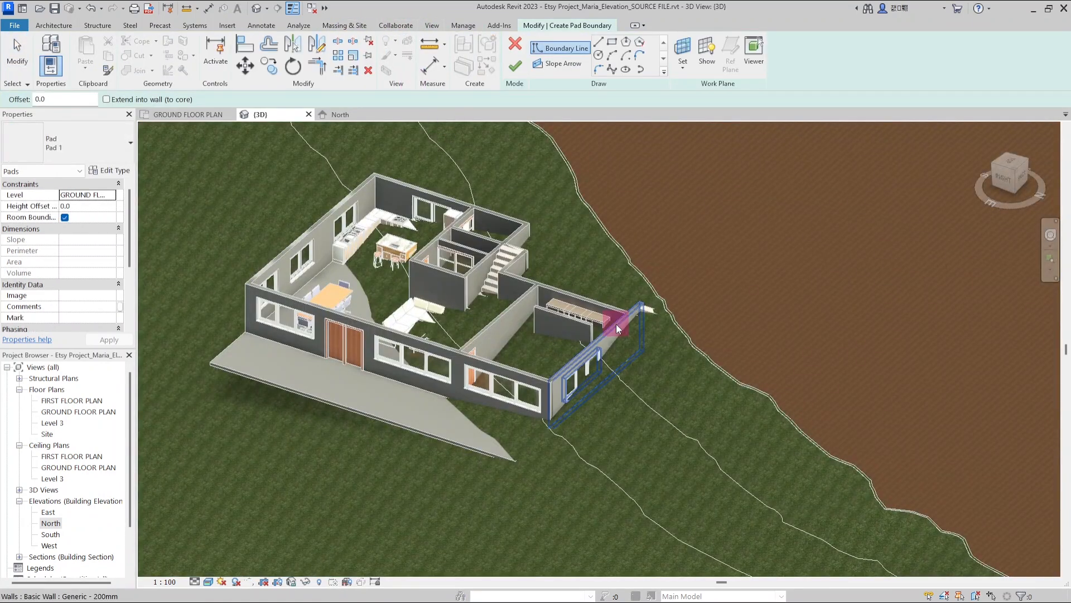
pyautogui.scroll(3, 509, 186)
pyautogui.scroll(-2, 334, 339)
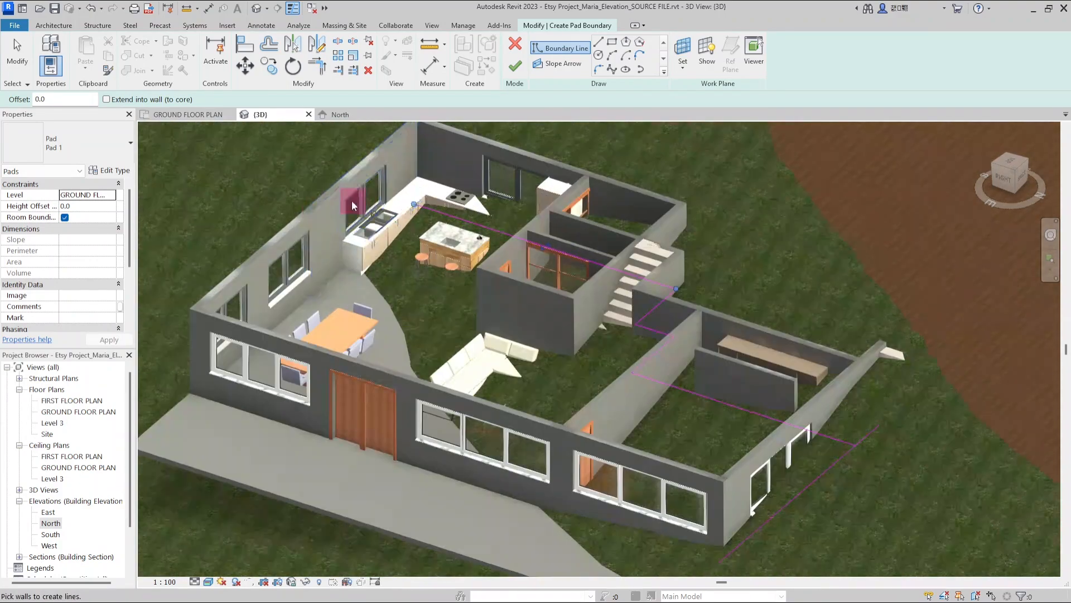
pyautogui.click(335, 362)
pyautogui.scroll(-3, 447, 313)
# Trim the pad boundary lines into a closed loop around the house footprint
pyautogui.press('t')
pyautogui.press('r')
pyautogui.click(703, 411)
pyautogui.click(695, 397)
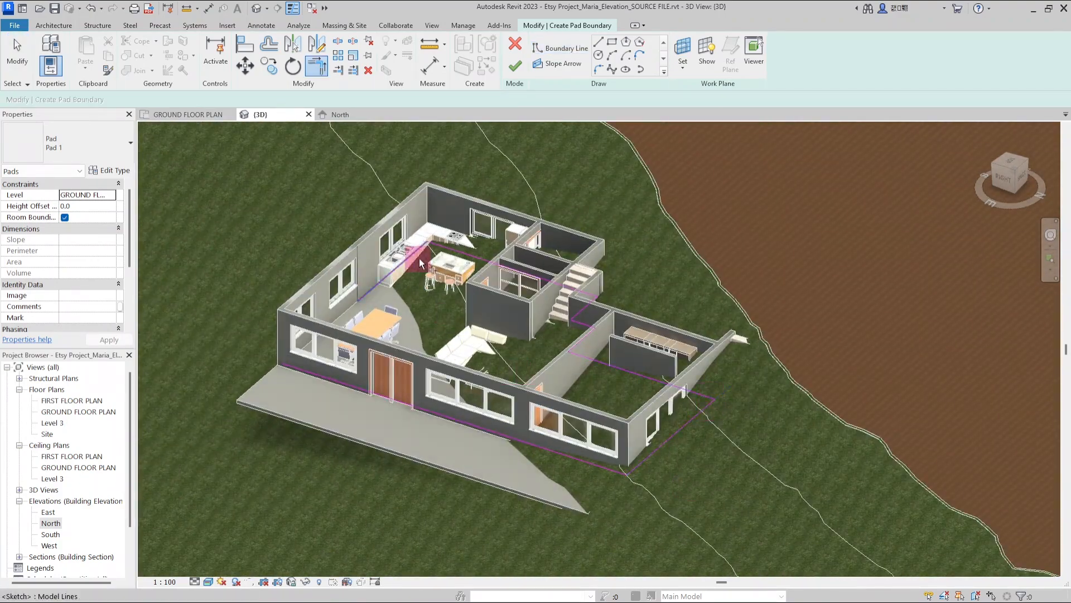
pyautogui.click(410, 258)
pyautogui.click(360, 389)
pyautogui.scroll(4, 441, 259)
pyautogui.click(1010, 161)
pyautogui.scroll(6, 309, 277)
pyautogui.press('Escape')
pyautogui.moveTo(412, 305); pyautogui.dragTo(412, 375)
pyautogui.press('Escape')
pyautogui.moveTo(597, 137); pyautogui.dragTo(557, 215, button='middle')
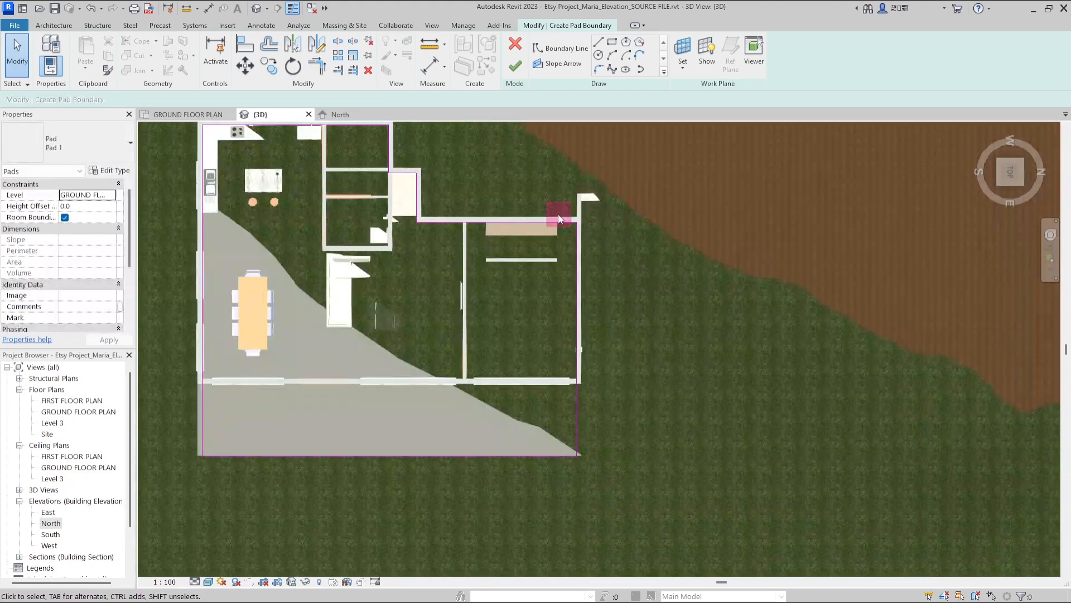
pyautogui.scroll(3, 634, 404)
# Move the pad's outer boundary line 2200 mm away from the house
pyautogui.moveTo(535, 394)
pyautogui.mouseDown()
pyautogui.moveTo(560, 394)
pyautogui.moveTo(542, 390)
pyautogui.mouseUp()
pyautogui.press('m')
pyautogui.press('v')
pyautogui.click(544, 375)
pyautogui.write('2200')
pyautogui.press('Return')
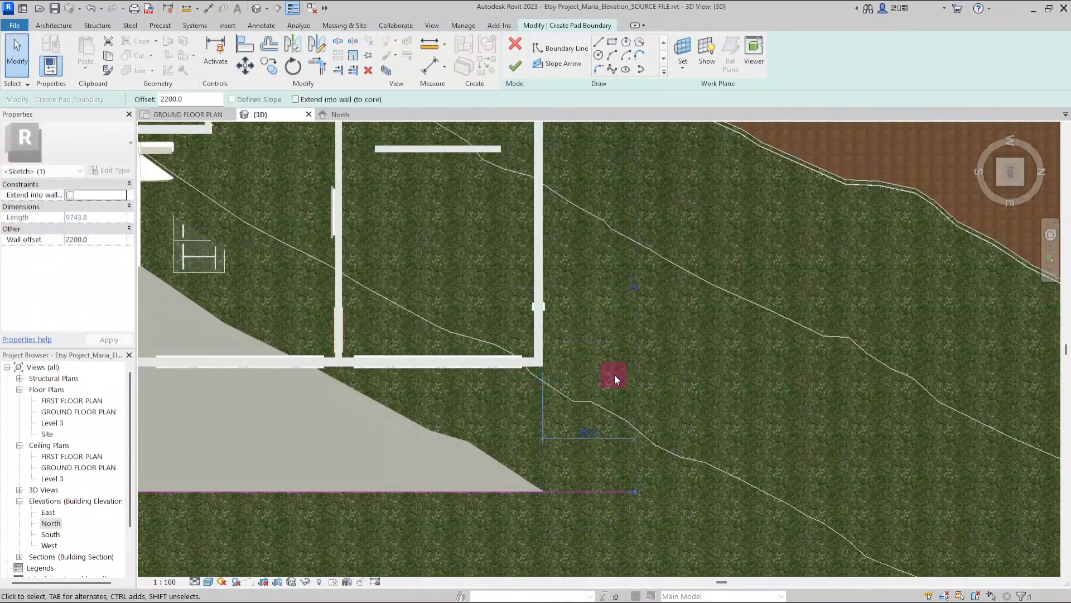
pyautogui.click(1022, 187)
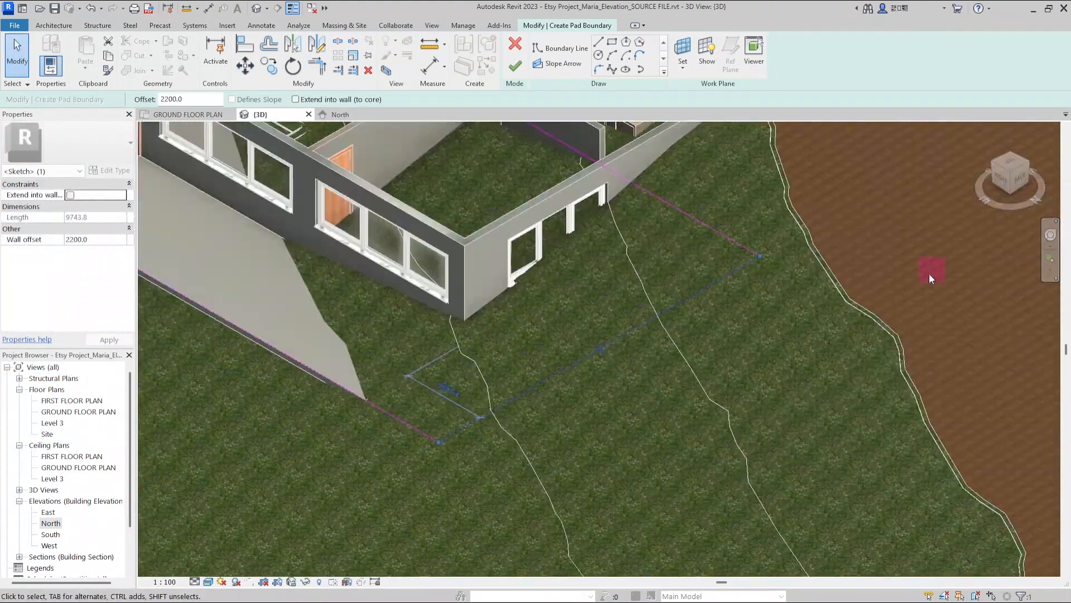
pyautogui.scroll(-5, 742, 413)
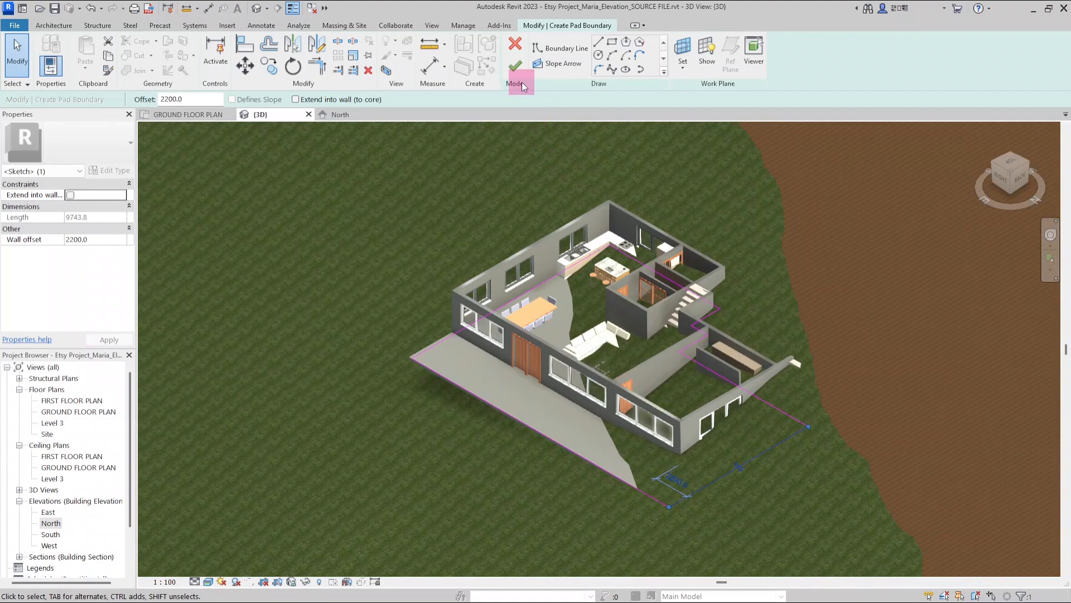
pyautogui.click(515, 66)
pyautogui.keyDown('shift'); pyautogui.moveTo(551, 341); pyautogui.dragTo(710, 375, button='middle'); pyautogui.keyUp('shift')
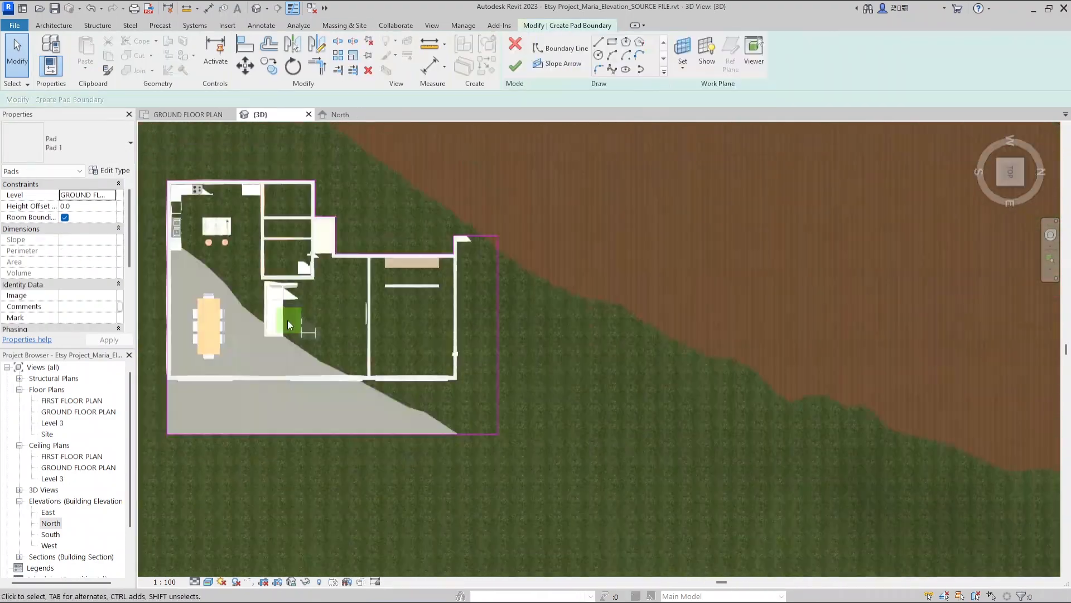
# Move the pad's right boundary line a further 2000 mm outward to widen the pad
pyautogui.scroll(1, 536, 337)
pyautogui.scroll(1, 536, 336)
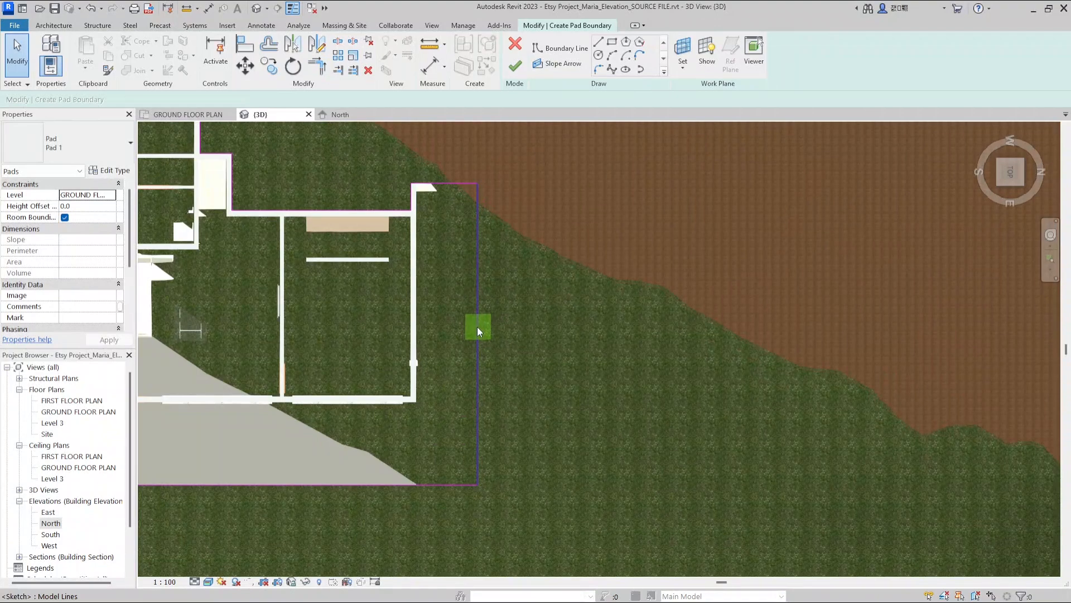
pyautogui.click(478, 328)
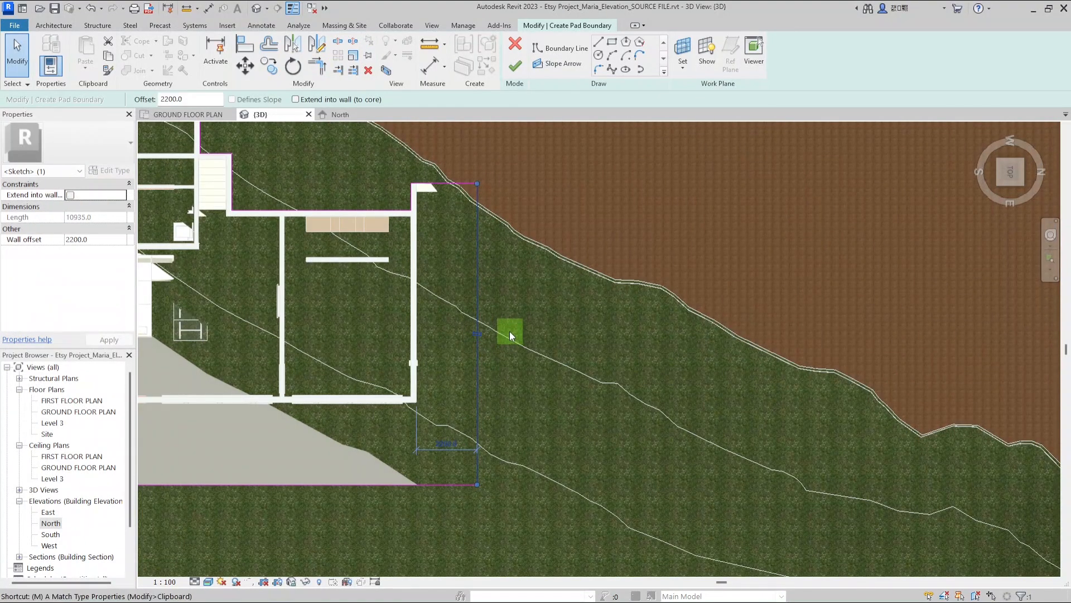
pyautogui.press('v')
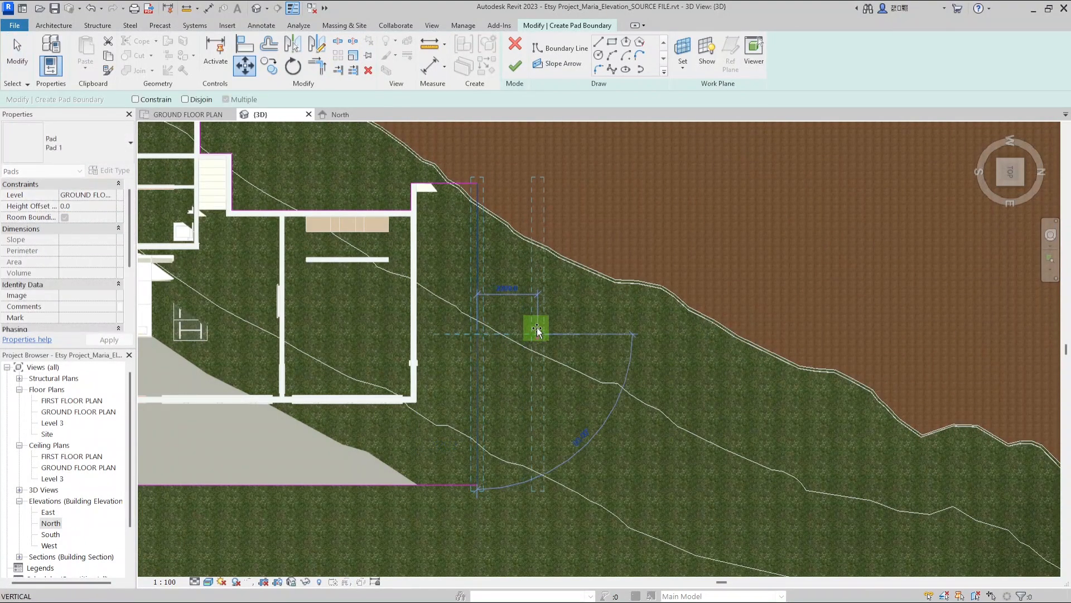
pyautogui.write('2000')
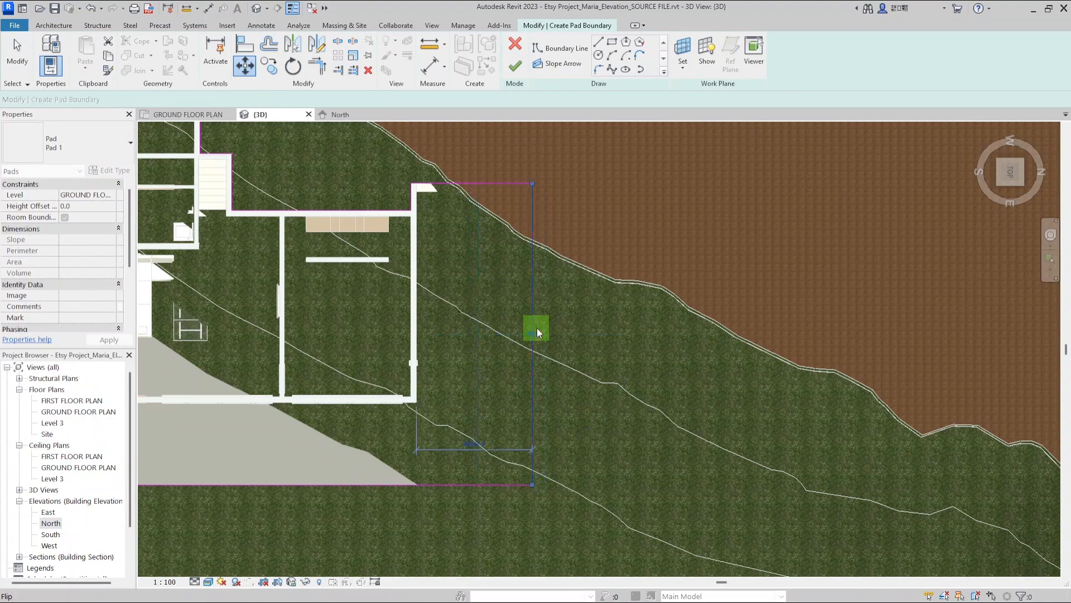
pyautogui.press('Return')
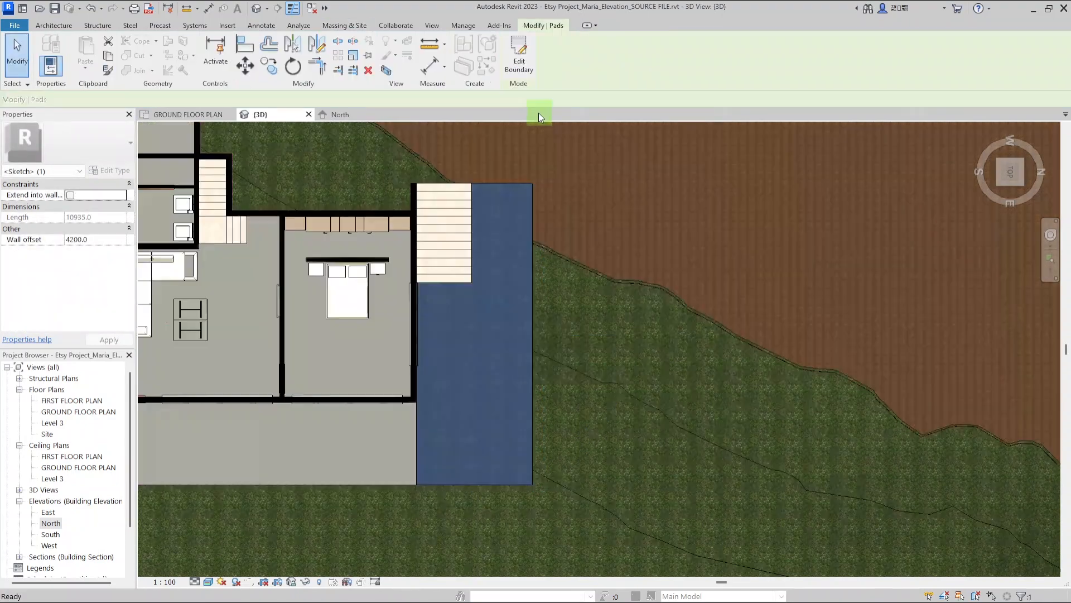
# Open the toposurface for surface editing and switch the view to the Hidden Line style
pyautogui.scroll(-2, 607, 221)
pyautogui.moveTo(587, 402)
pyautogui.keyDown('shift'); pyautogui.mouseDown(button='middle')
pyautogui.moveTo(594, 411)
pyautogui.moveTo(403, 311)
pyautogui.mouseUp(button='middle'); pyautogui.keyUp('shift')
pyautogui.scroll(1, 400, 336)
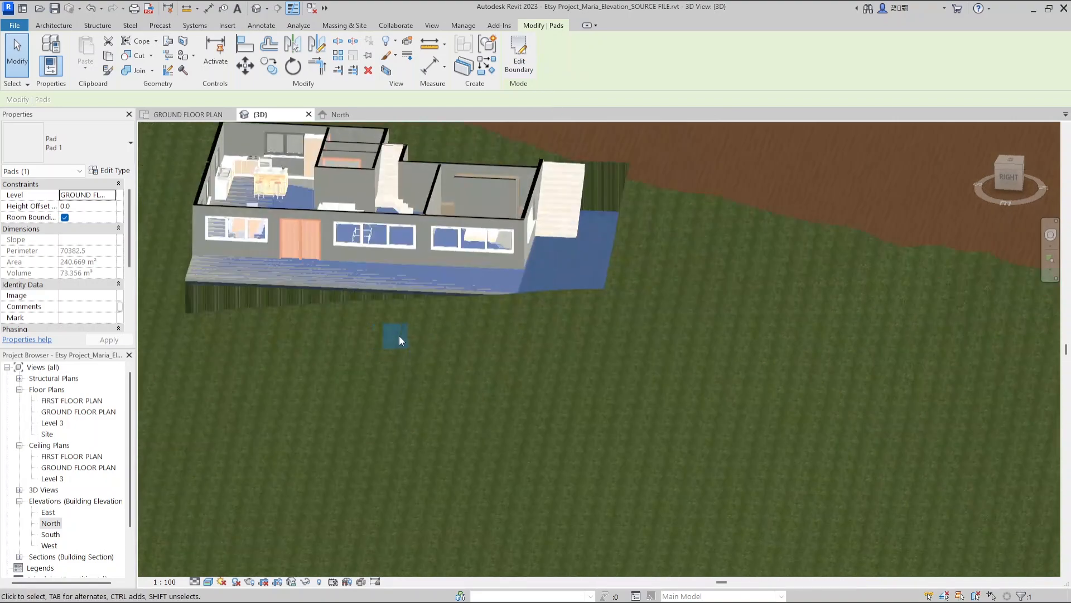
pyautogui.click(499, 366)
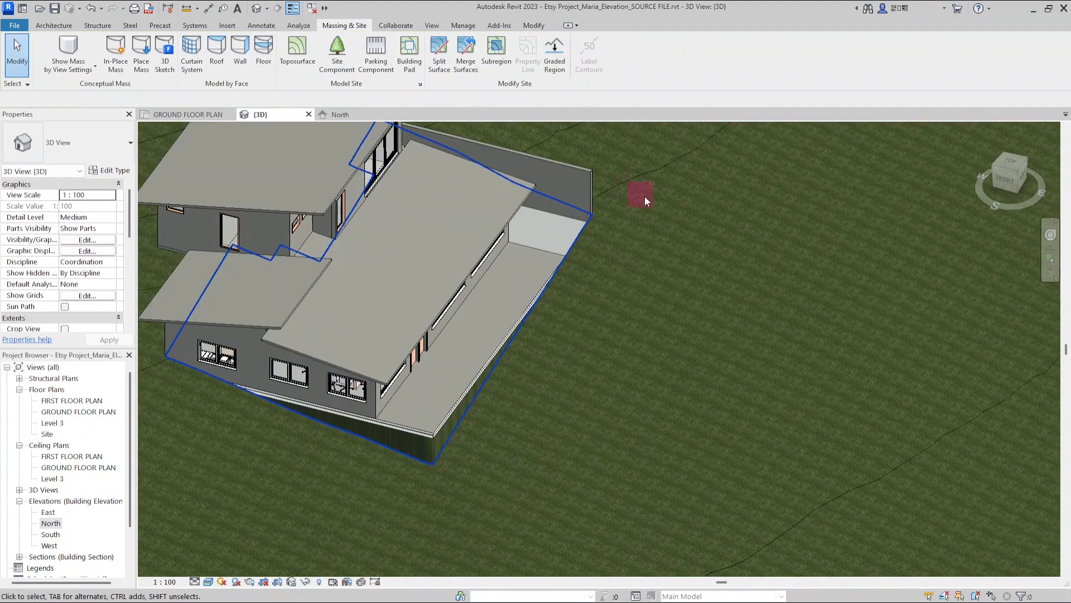
pyautogui.click(605, 219)
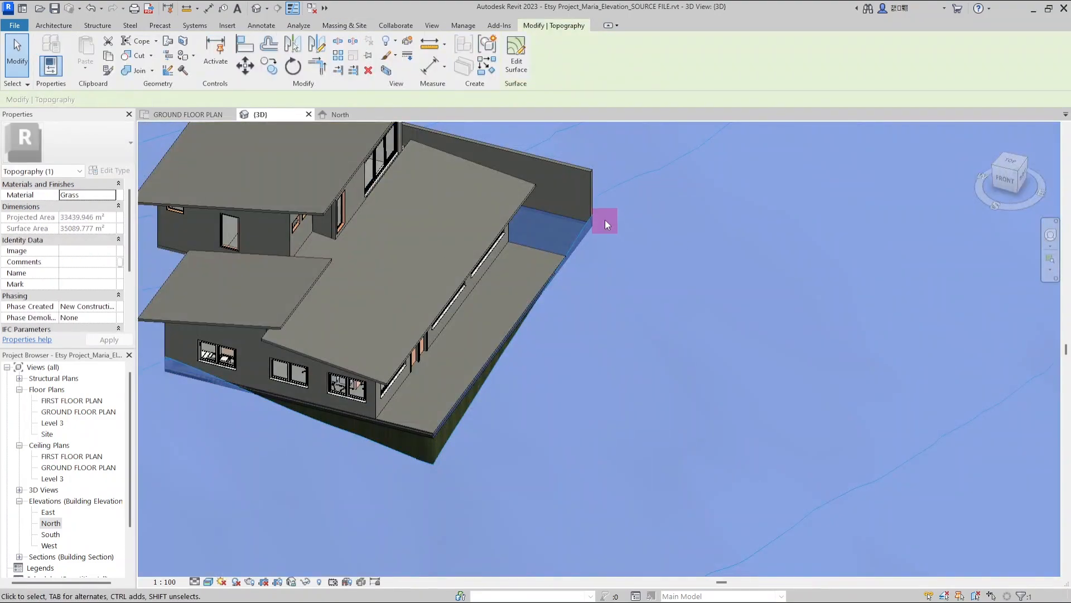
pyautogui.scroll(4, 604, 226)
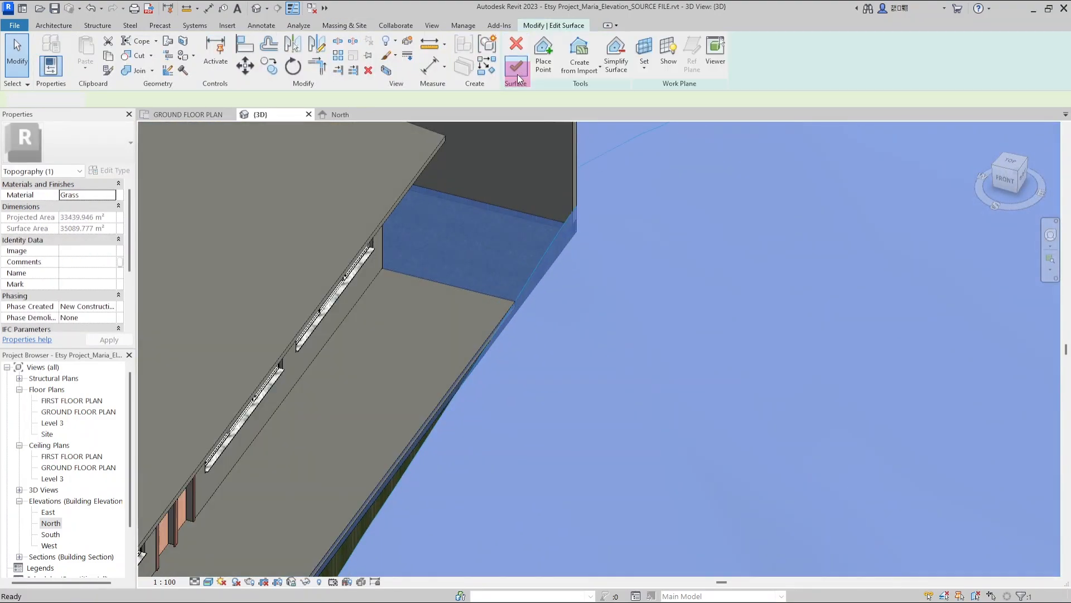
pyautogui.scroll(-4, 564, 251)
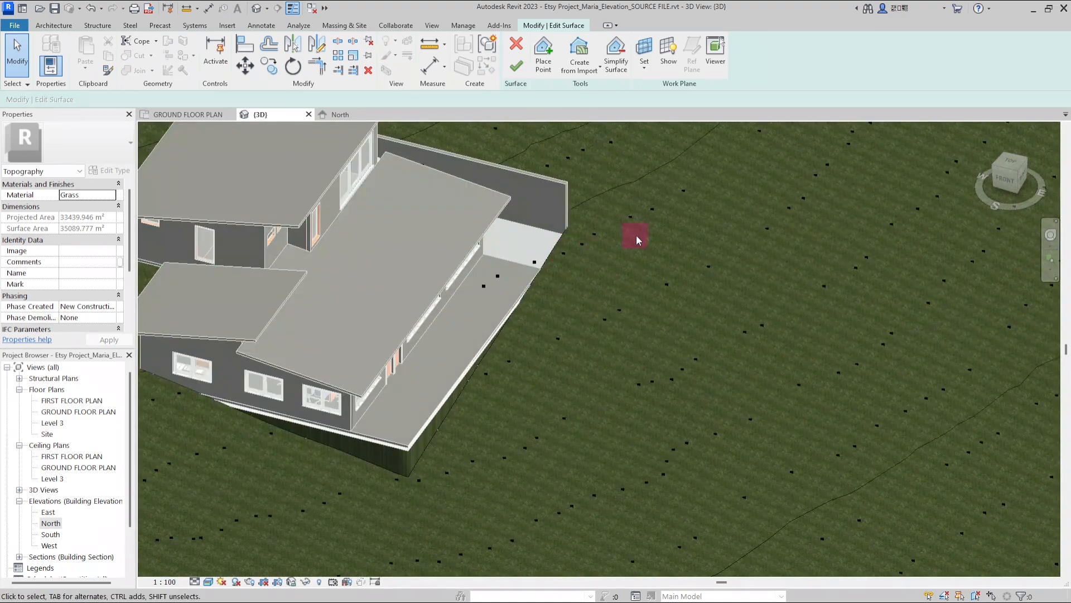
pyautogui.scroll(2, 641, 236)
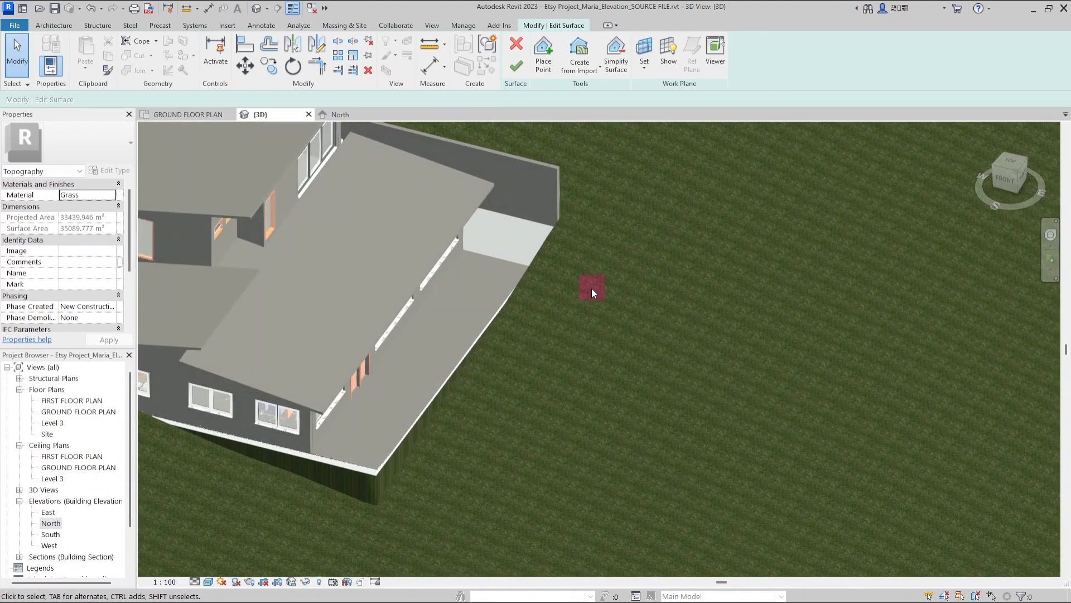
pyautogui.scroll(-3, 556, 285)
pyautogui.scroll(3, 564, 233)
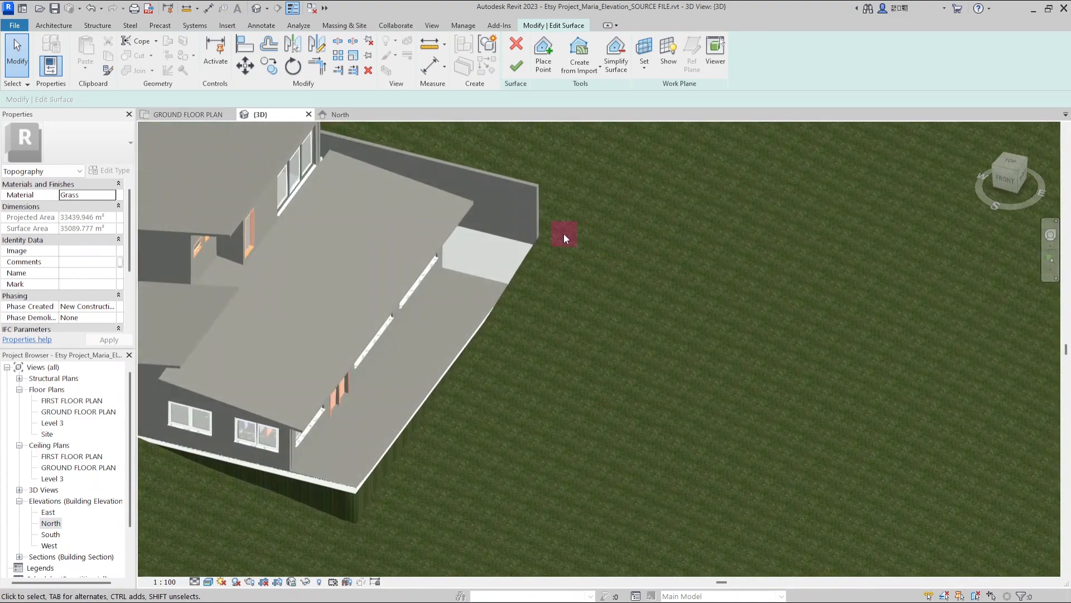
pyautogui.click(223, 533)
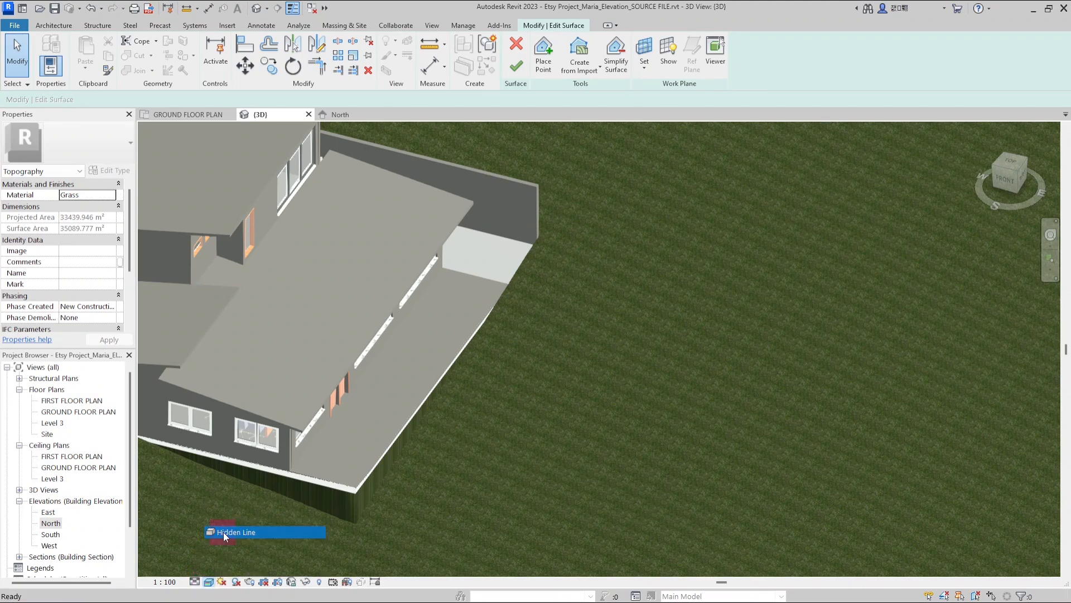
pyautogui.keyDown('shift'); pyautogui.moveTo(220, 543); pyautogui.dragTo(255, 324, button='middle'); pyautogui.keyUp('shift')
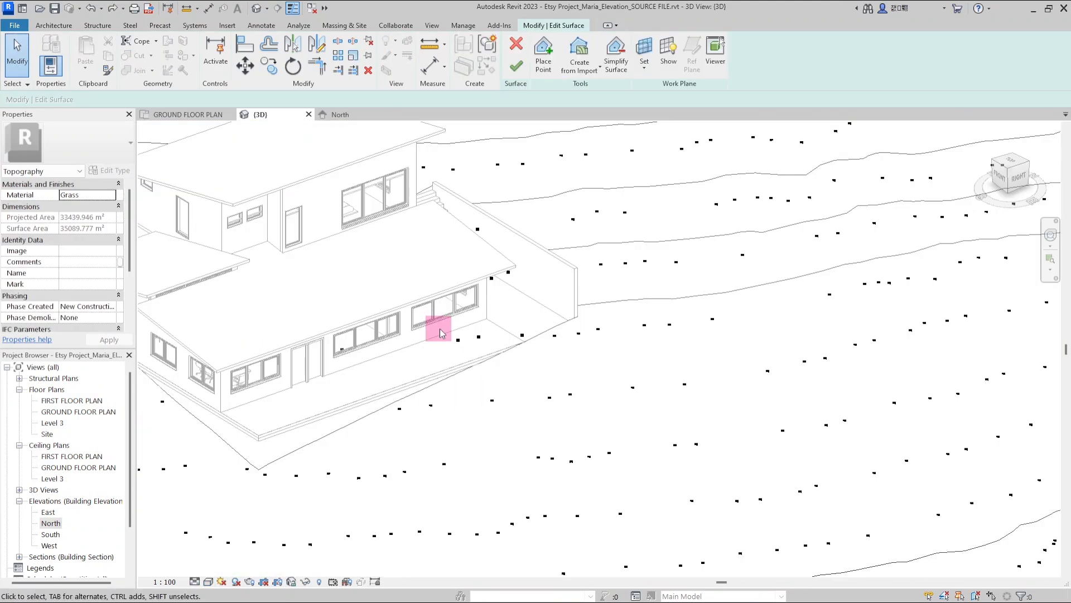
# Select the surface points along the house's front edge and set their elevation to -1421.2
pyautogui.moveTo(441, 333); pyautogui.dragTo(624, 357)
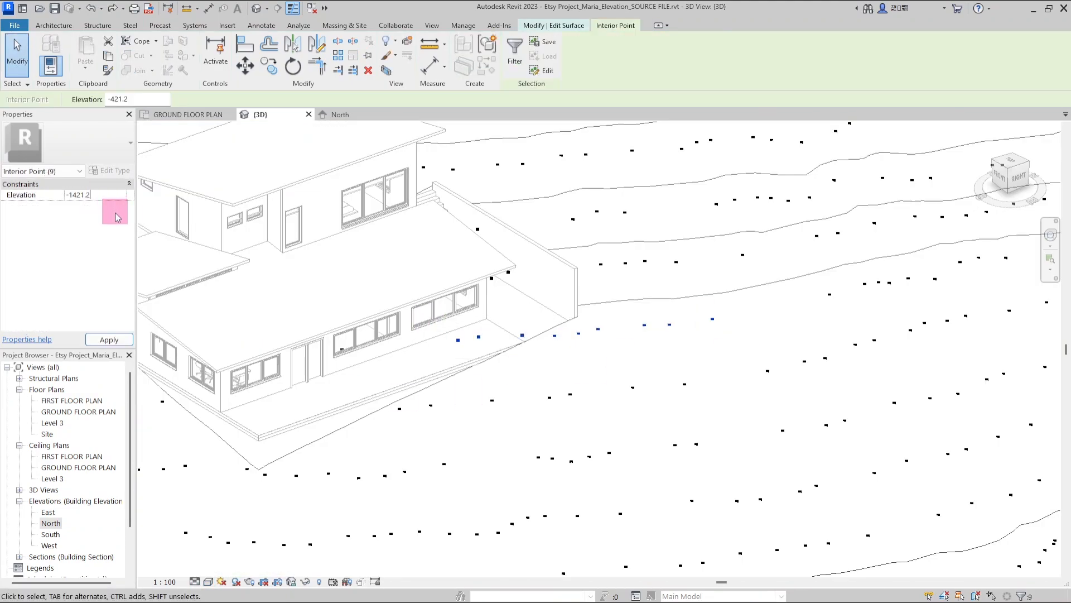
pyautogui.click(573, 373)
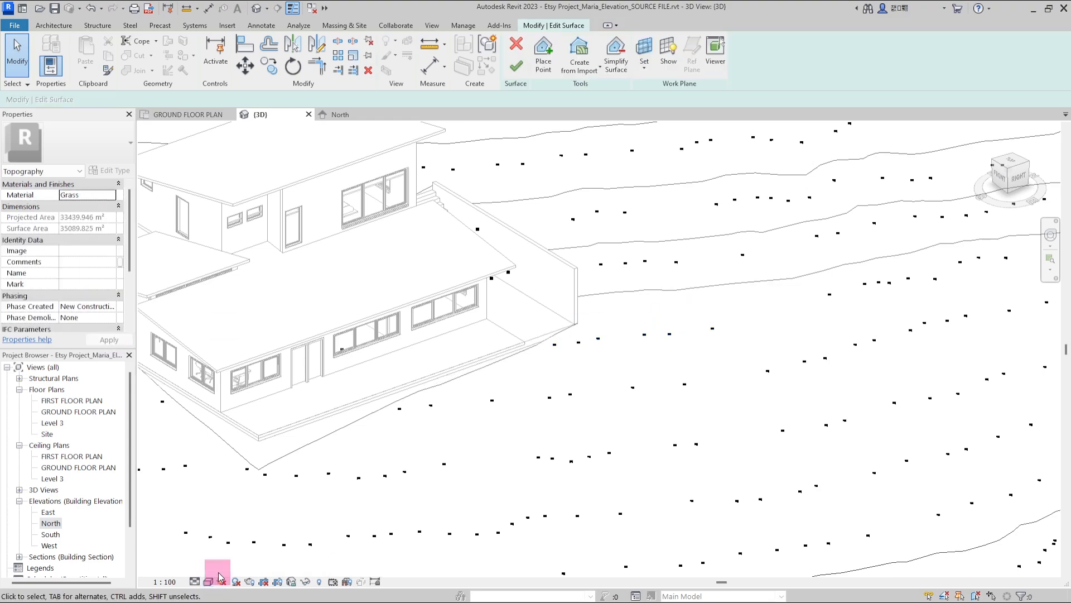
# Switch the view back to the Realistic visual style and orbit around the house
pyautogui.click(208, 582)
pyautogui.click(223, 568)
pyautogui.scroll(2, 552, 368)
pyautogui.keyDown('shift'); pyautogui.moveTo(558, 363); pyautogui.dragTo(781, 301, button='middle'); pyautogui.keyUp('shift')
pyautogui.scroll(-1, 472, 394)
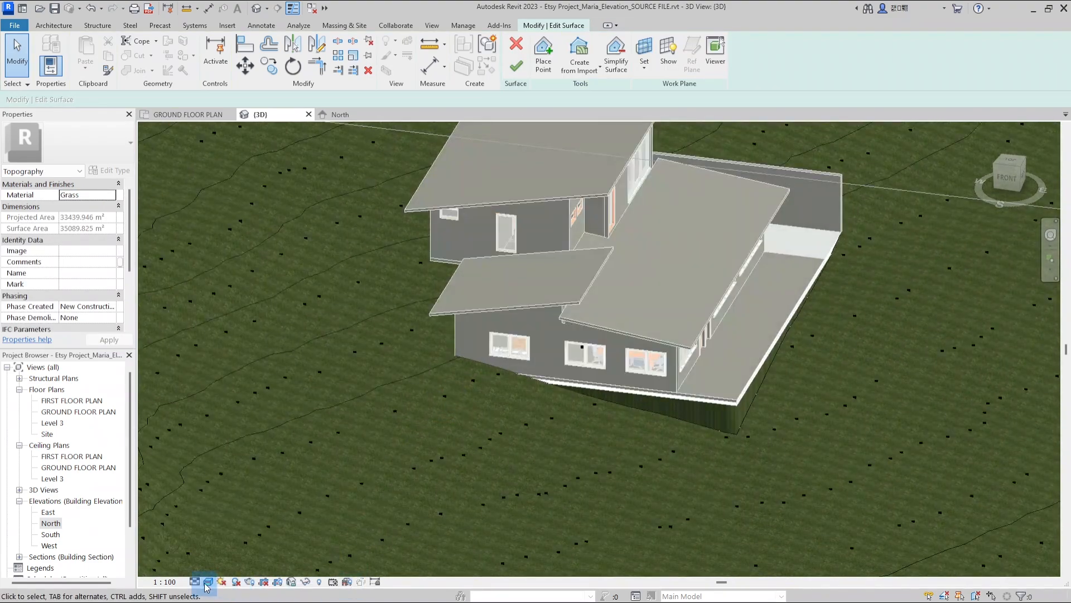
# Switch to the Hidden Line style and set the surface points below the house's front corner to an elevation of -921.2
pyautogui.click(226, 545)
pyautogui.scroll(1, 445, 408)
pyautogui.keyDown('shift'); pyautogui.moveTo(445, 408); pyautogui.dragTo(423, 370, button='middle'); pyautogui.keyUp('shift')
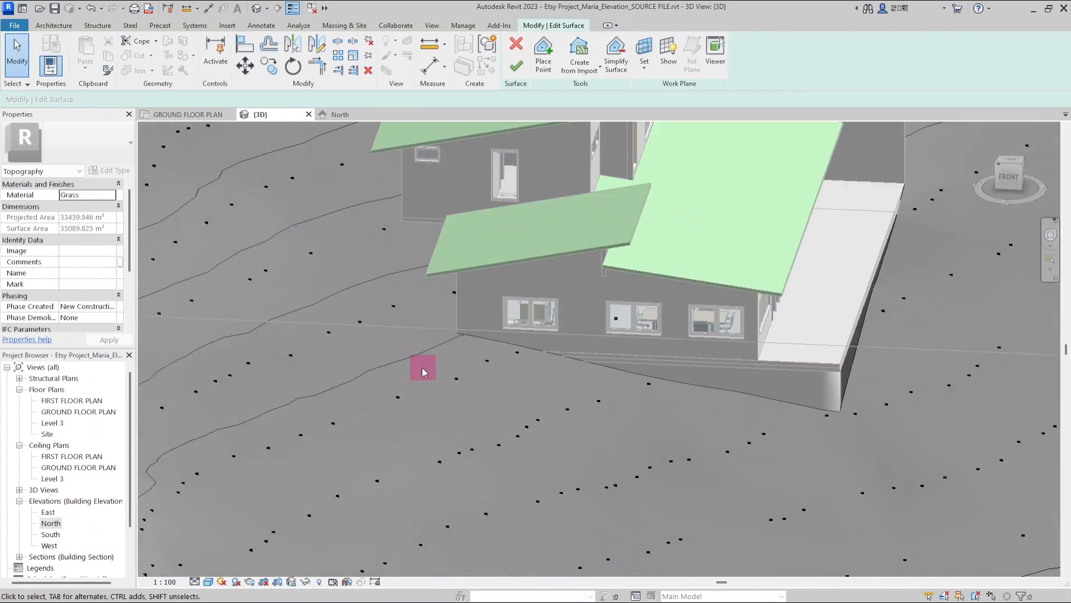
pyautogui.click(547, 412)
pyautogui.scroll(1, 437, 361)
pyautogui.scroll(-1, 456, 371)
pyautogui.click(92, 195)
pyautogui.write('-921.2')
# Select the surface points along the contour beside the house and set their elevation to 1078.8
pyautogui.scroll(-2, 474, 345)
pyautogui.keyDown('shift'); pyautogui.moveTo(474, 346); pyautogui.dragTo(569, 340, button='middle'); pyautogui.keyUp('shift')
pyautogui.scroll(2, 502, 335)
pyautogui.click(403, 282)
pyautogui.click(92, 194)
pyautogui.write('1078.8')
pyautogui.click(110, 339)
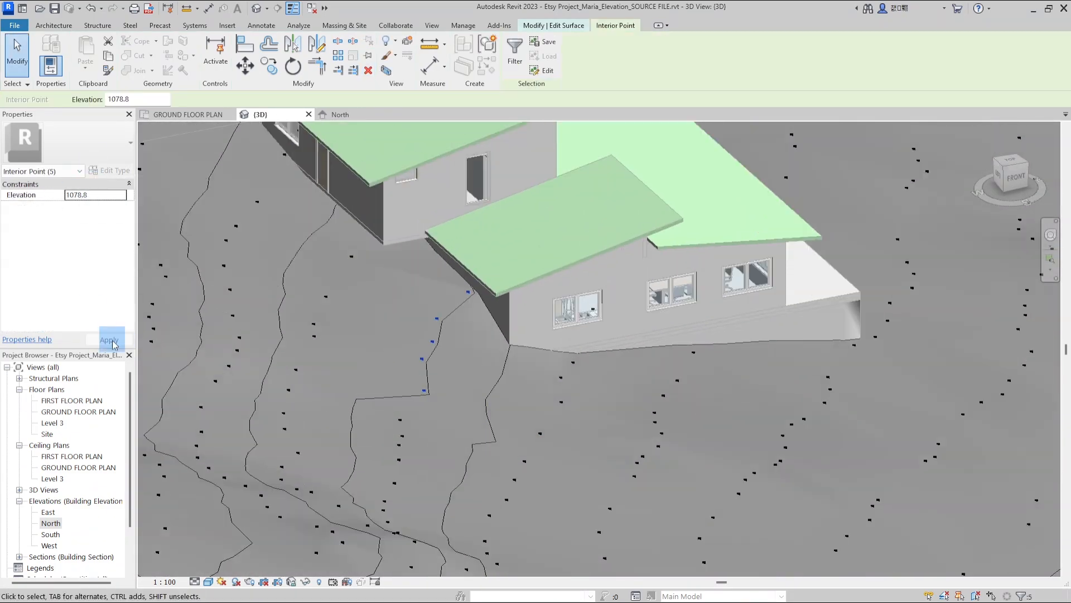
# Select another row of surface points beside the house and apply an edited elevation to them
pyautogui.keyDown('shift'); pyautogui.moveTo(530, 407); pyautogui.dragTo(519, 385, button='middle'); pyautogui.keyUp('shift')
pyautogui.click(357, 312)
pyautogui.scroll(1, 335, 301)
pyautogui.keyDown('shift'); pyautogui.moveTo(333, 296); pyautogui.dragTo(391, 335, button='middle'); pyautogui.keyUp('shift')
pyautogui.moveTo(392, 262); pyautogui.dragTo(471, 440)
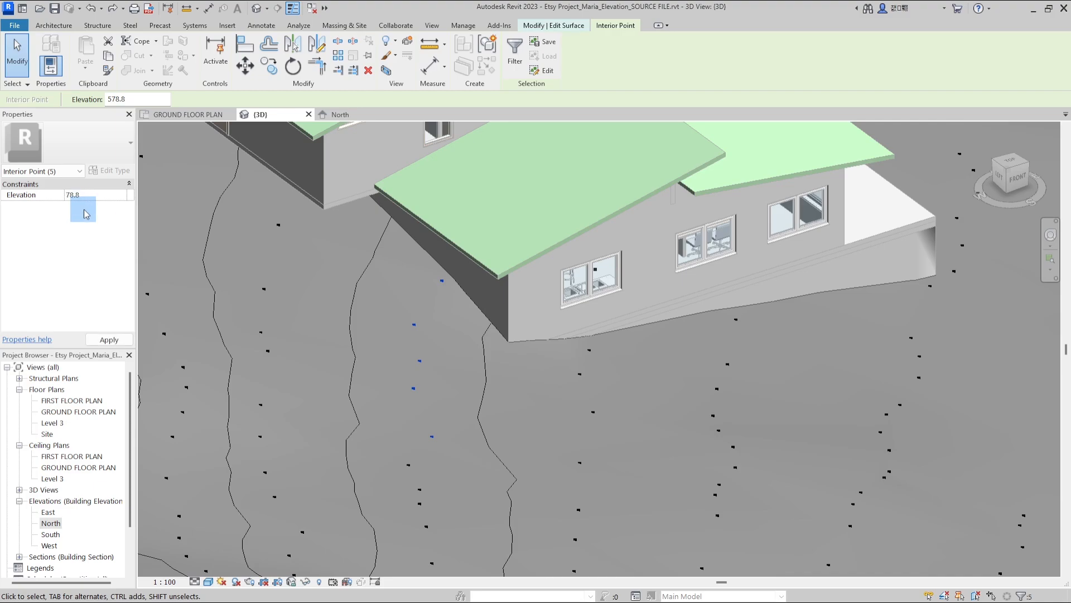
pyautogui.keyDown('shift'); pyautogui.moveTo(329, 357); pyautogui.dragTo(402, 357, button='middle'); pyautogui.keyUp('shift')
pyautogui.click(263, 375)
pyautogui.scroll(-2, 265, 373)
pyautogui.scroll(-2, 440, 354)
pyautogui.scroll(3, 441, 354)
pyautogui.keyDown('shift'); pyautogui.moveTo(474, 362); pyautogui.dragTo(687, 335, button='middle'); pyautogui.keyUp('shift')
pyautogui.click(692, 340)
pyautogui.moveTo(692, 340); pyautogui.dragTo(699, 351, button='middle')
pyautogui.scroll(3, 669, 346)
pyautogui.click(84, 195)
pyautogui.click(110, 339)
# Switch to wireframe and set the four surface points near the rear stairs to an elevation of 2578.8
pyautogui.moveTo(390, 279); pyautogui.dragTo(242, 596, button='middle')
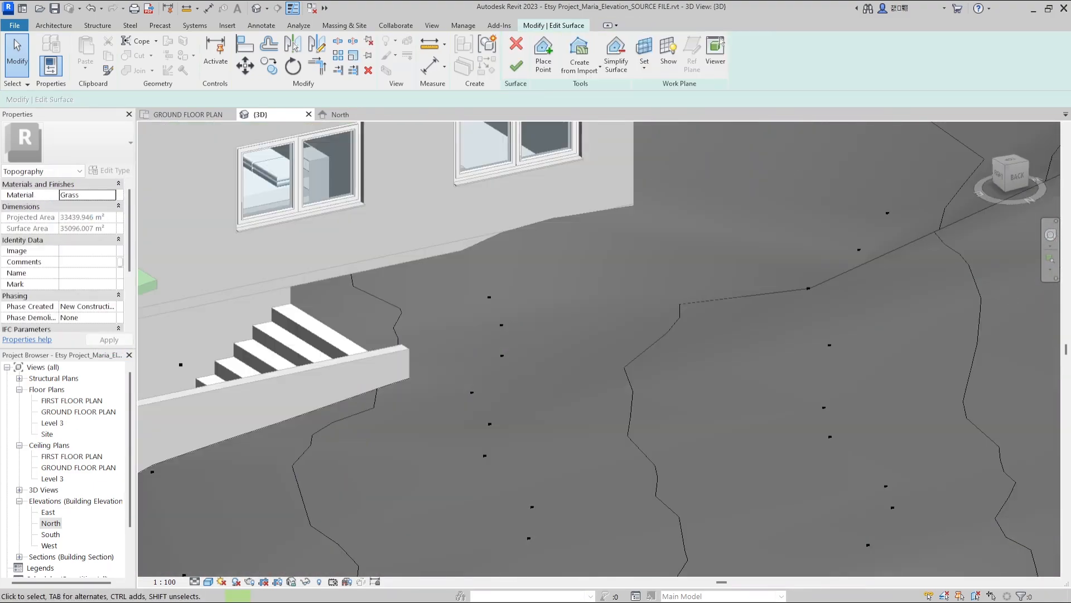
pyautogui.click(234, 520)
pyautogui.keyDown('shift'); pyautogui.moveTo(239, 339); pyautogui.dragTo(275, 304, button='middle'); pyautogui.keyUp('shift')
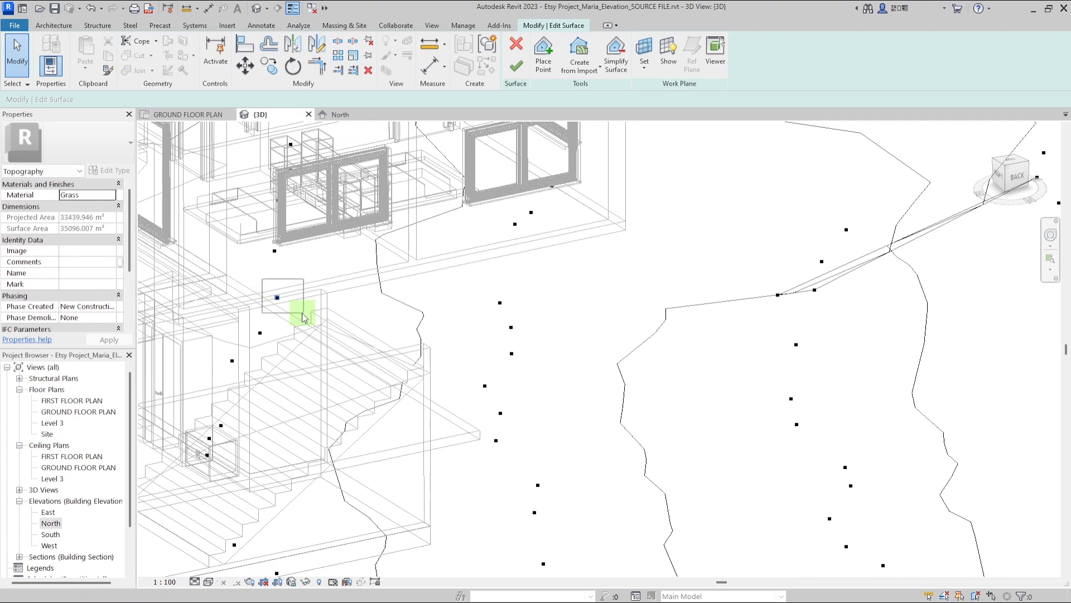
pyautogui.click(277, 297)
pyautogui.click(100, 194)
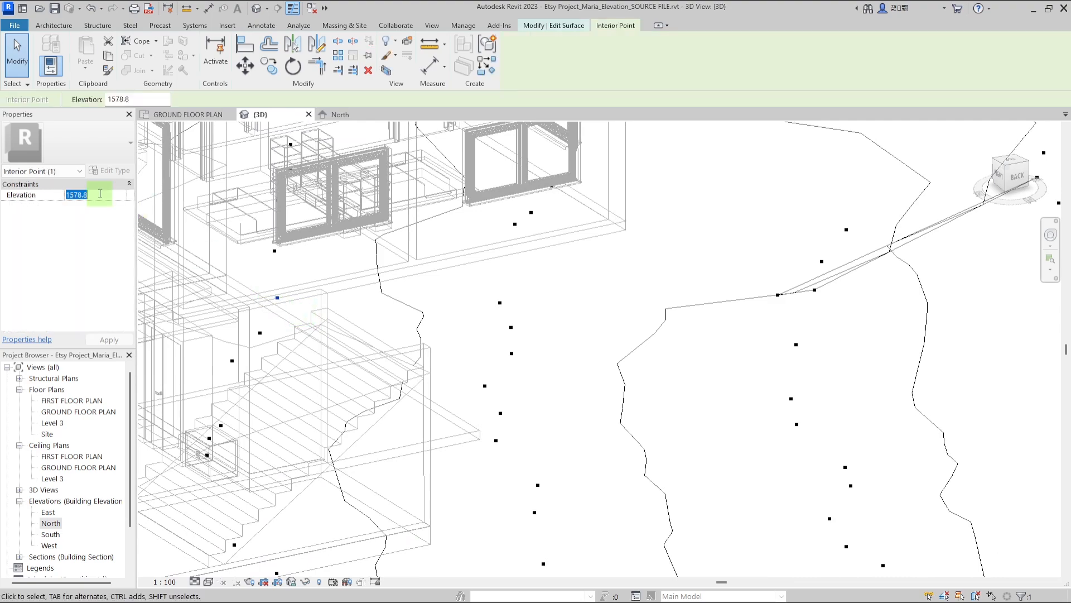
pyautogui.click(209, 582)
pyautogui.click(221, 544)
pyautogui.keyDown('shift'); pyautogui.moveTo(346, 357); pyautogui.dragTo(480, 390, button='middle'); pyautogui.keyUp('shift')
pyautogui.click(95, 194)
pyautogui.write('2578.8')
pyautogui.click(110, 339)
# Select a surface point on the upper slope and raise its elevation to 3500.8
pyautogui.moveTo(446, 335)
pyautogui.keyDown('shift'); pyautogui.mouseDown(button='middle')
pyautogui.moveTo(507, 358)
pyautogui.moveTo(514, 313)
pyautogui.mouseUp(button='middle'); pyautogui.keyUp('shift')
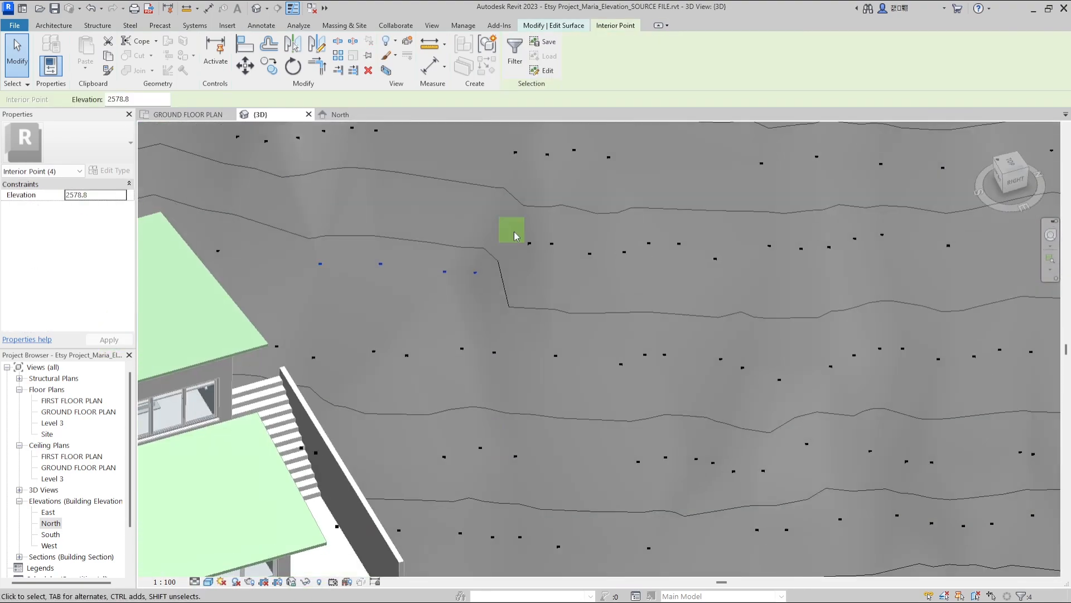
pyautogui.click(97, 339)
pyautogui.keyDown('shift'); pyautogui.moveTo(631, 234); pyautogui.dragTo(717, 162, button='middle'); pyautogui.keyUp('shift')
pyautogui.click(72, 196)
pyautogui.click(96, 338)
pyautogui.keyDown('shift'); pyautogui.moveTo(631, 313); pyautogui.dragTo(713, 252, button='middle'); pyautogui.keyUp('shift')
pyautogui.click(570, 248)
pyautogui.click(74, 195)
pyautogui.write('500')
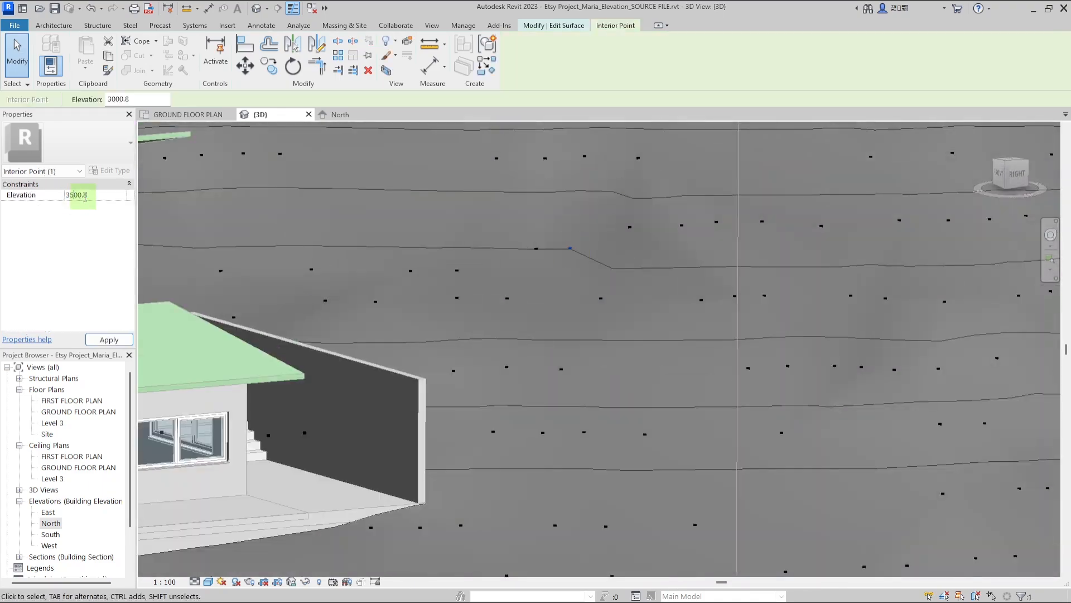
pyautogui.click(109, 340)
# Select another surface point on the upper slope and reapply its elevation
pyautogui.keyDown('shift'); pyautogui.moveTo(558, 240); pyautogui.dragTo(348, 115, button='middle'); pyautogui.keyUp('shift')
pyautogui.click(510, 308)
pyautogui.click(77, 195)
pyautogui.click(109, 340)
pyautogui.keyDown('shift'); pyautogui.moveTo(536, 313); pyautogui.dragTo(480, 357, button='middle'); pyautogui.keyUp('shift')
pyautogui.click(409, 229)
pyautogui.scroll(4, 439, 230)
pyautogui.scroll(-3, 480, 357)
# From a wireframe top view, select the fourteen surface points inside the house footprint and set their elevation to 2200.8
pyautogui.click(208, 582)
pyautogui.click(235, 520)
pyautogui.click(1010, 159)
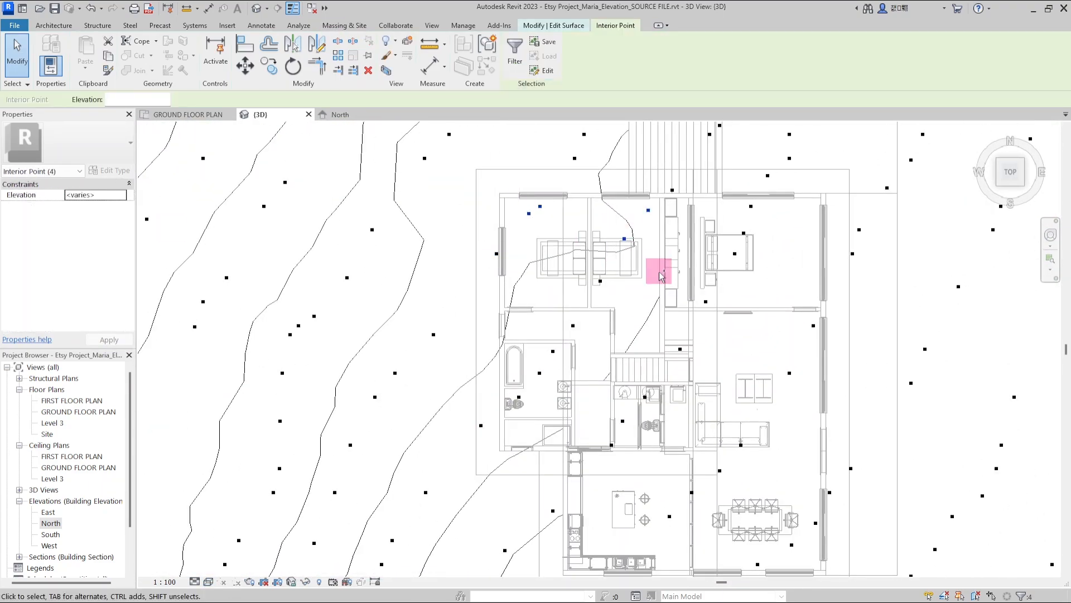
pyautogui.keyDown('ctrl'); pyautogui.click(600, 280); pyautogui.keyUp('ctrl')
pyautogui.keyDown('ctrl'); pyautogui.click(573, 325); pyautogui.keyUp('ctrl')
pyautogui.scroll(-3, 489, 340)
pyautogui.scroll(2, 562, 255)
pyautogui.scroll(2, 564, 376)
pyautogui.keyDown('ctrl'); pyautogui.click(497, 439); pyautogui.keyUp('ctrl')
pyautogui.keyDown('ctrl'); pyautogui.click(524, 412); pyautogui.keyUp('ctrl')
pyautogui.keyDown('ctrl'); pyautogui.click(564, 357); pyautogui.keyUp('ctrl')
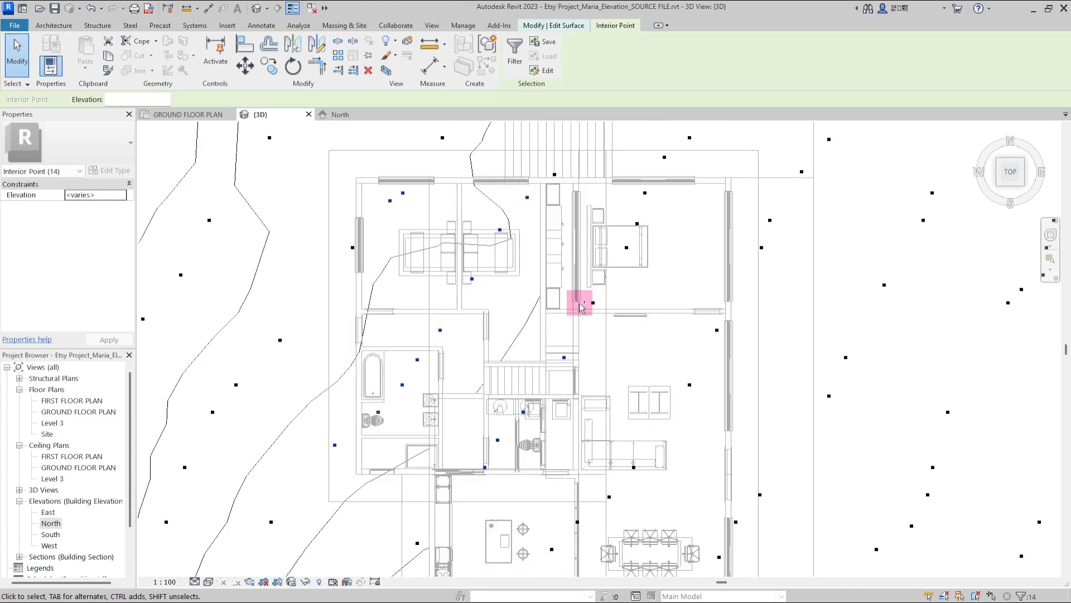
pyautogui.scroll(-3, 579, 303)
pyautogui.click(84, 195)
pyautogui.write('2200.8')
# Switch back to the Realistic visual style and orbit to check the terrain around the house
pyautogui.click(208, 582)
pyautogui.click(235, 569)
pyautogui.keyDown('shift'); pyautogui.moveTo(463, 357); pyautogui.dragTo(542, 370, button='middle'); pyautogui.keyUp('shift')
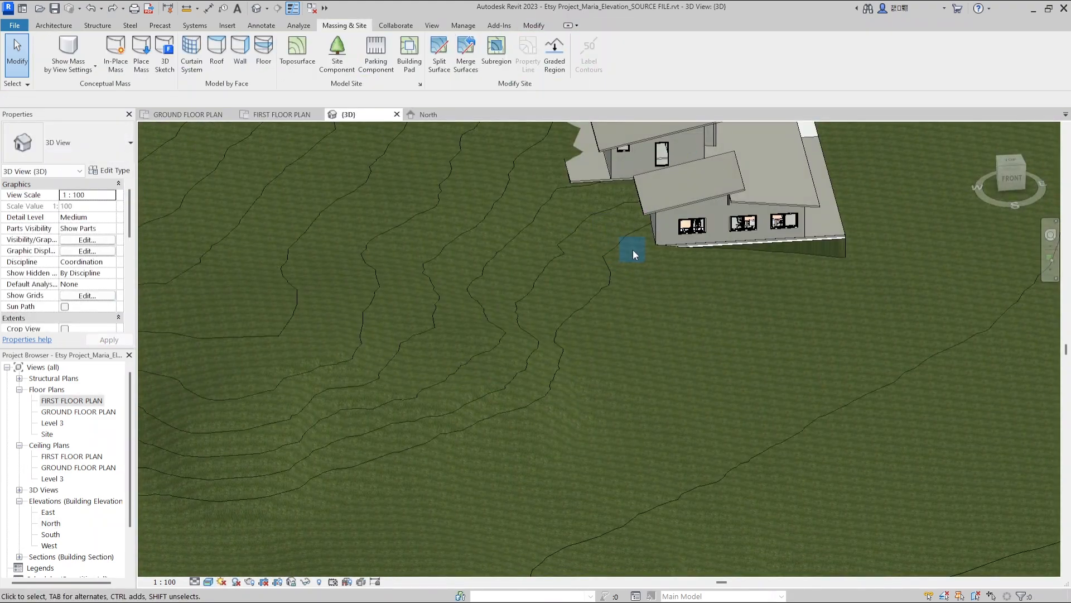
# Finish editing the toposurface and leave the selection
pyautogui.click(627, 240)
pyautogui.scroll(-1, 674, 320)
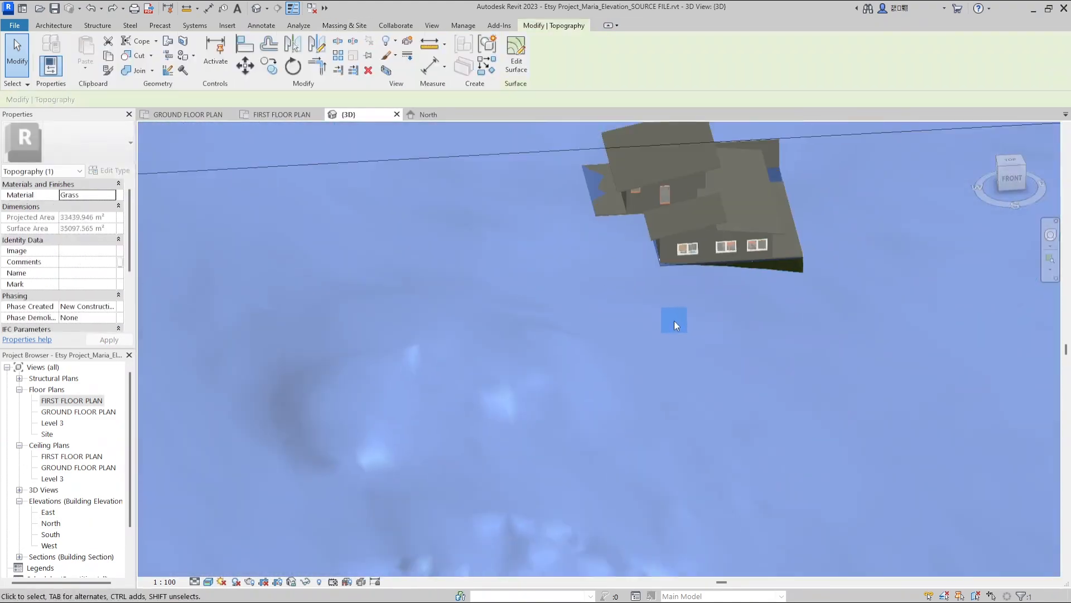
pyautogui.keyDown('shift'); pyautogui.moveTo(450, 183); pyautogui.dragTo(543, 187, button='middle'); pyautogui.keyUp('shift')
pyautogui.scroll(2, 502, 251)
pyautogui.scroll(3, 483, 334)
pyautogui.press('Escape')
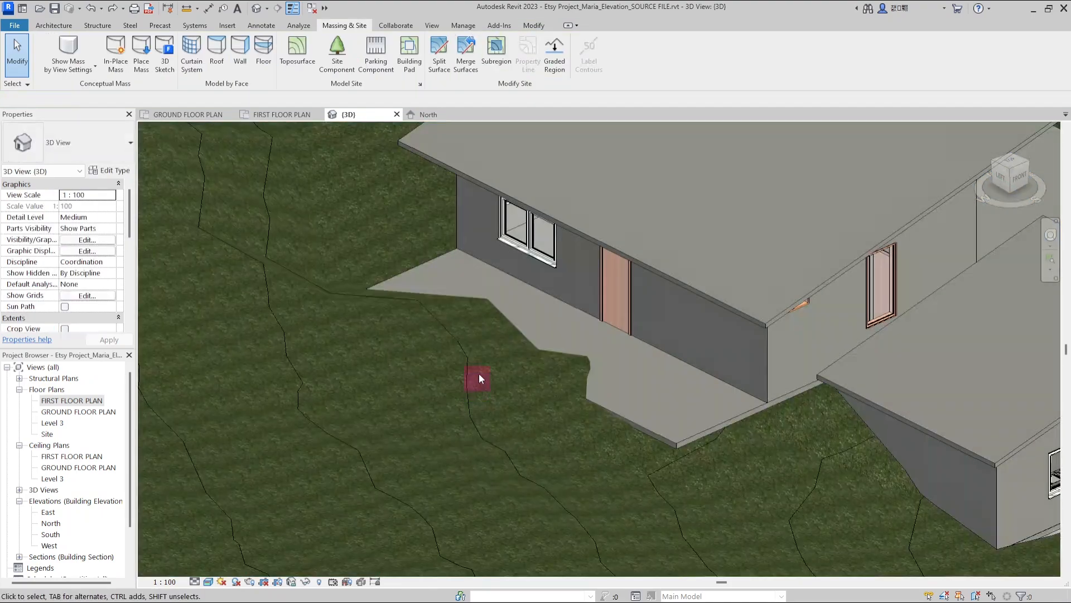
# Edit the building pad's boundary sketch, keeping its current work plane, and finish the pad
pyautogui.click(471, 61)
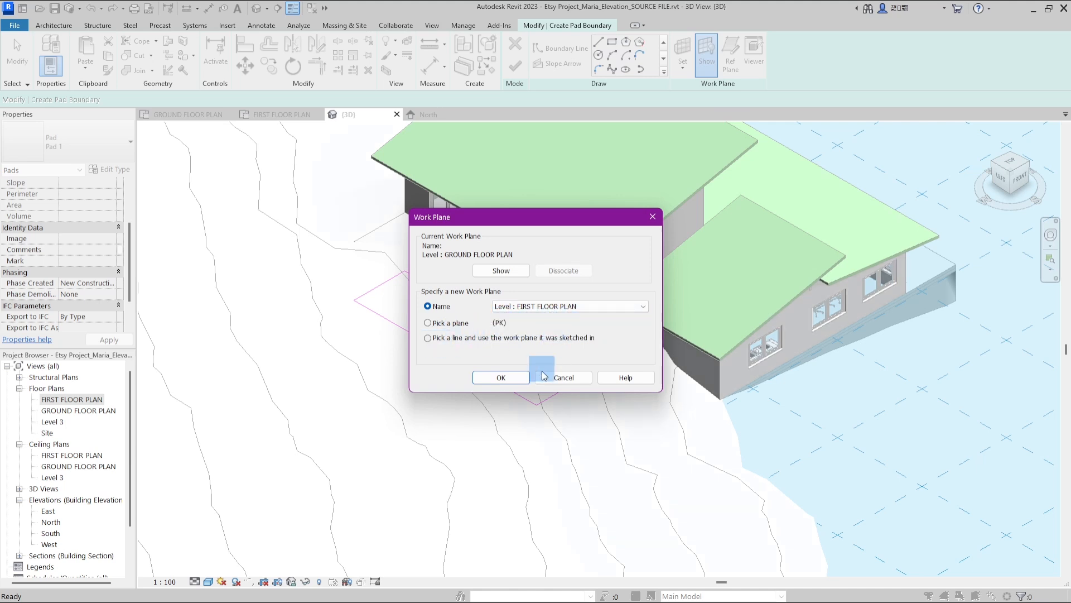
pyautogui.click(517, 383)
pyautogui.scroll(2, 515, 382)
pyautogui.moveTo(516, 382)
pyautogui.keyDown('shift'); pyautogui.mouseDown(button='middle')
pyautogui.moveTo(540, 289)
pyautogui.moveTo(515, 307)
pyautogui.moveTo(807, 335)
pyautogui.moveTo(539, 379)
pyautogui.mouseUp(button='middle'); pyautogui.keyUp('shift')
pyautogui.scroll(2, 807, 335)
pyautogui.scroll(3, 539, 379)
pyautogui.click(493, 254)
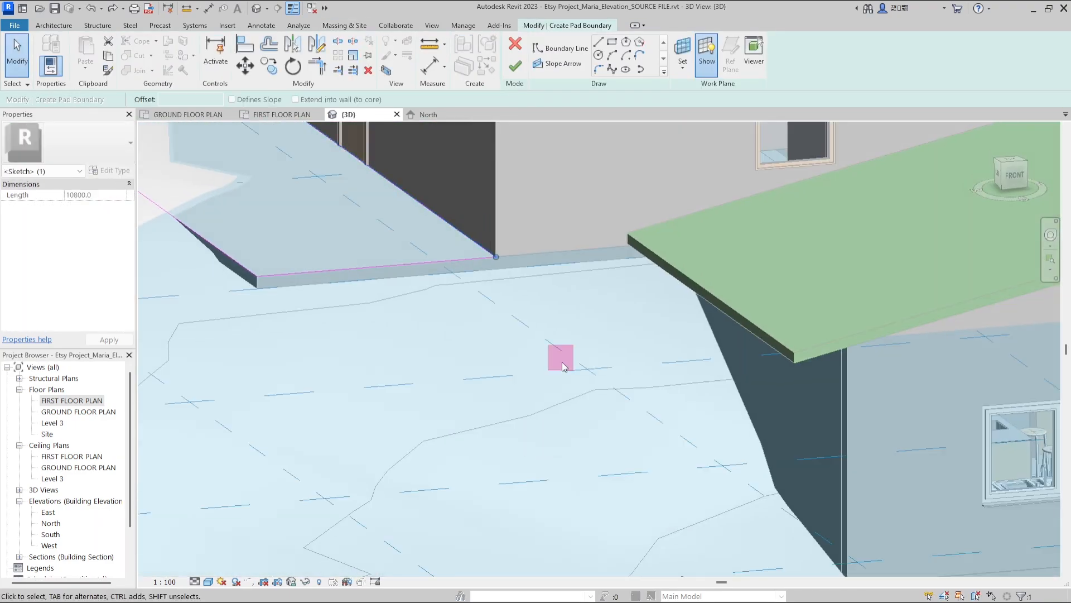
pyautogui.scroll(-2, 560, 358)
pyautogui.moveTo(511, 341); pyautogui.dragTo(647, 328)
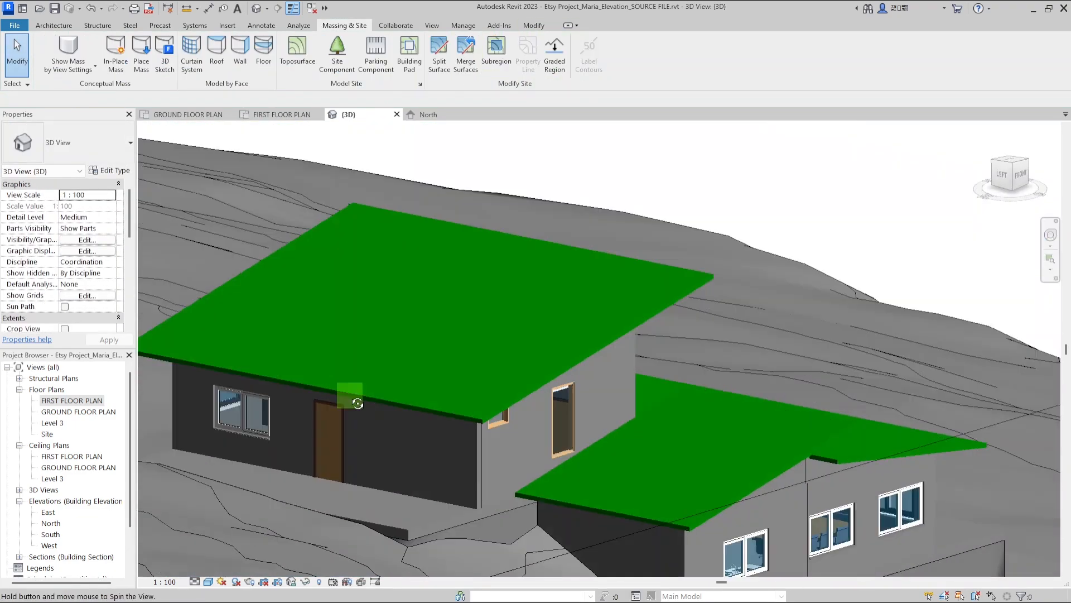
pyautogui.click(384, 457)
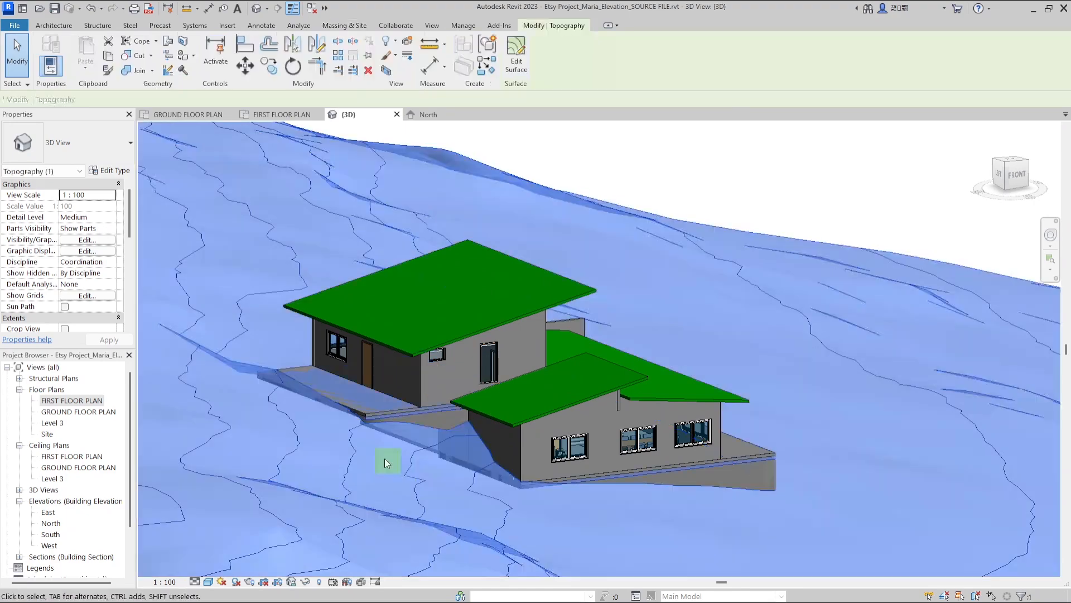
# Select the walls beside the front stairs and open the wall type list
pyautogui.scroll(3, 434, 406)
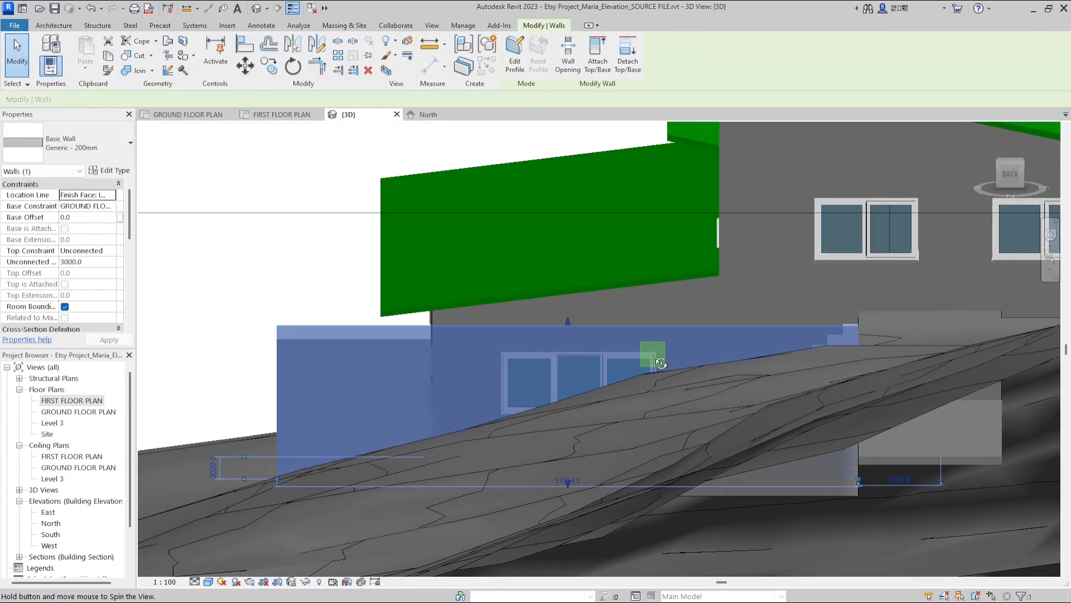
pyautogui.press('s')
pyautogui.press('l')
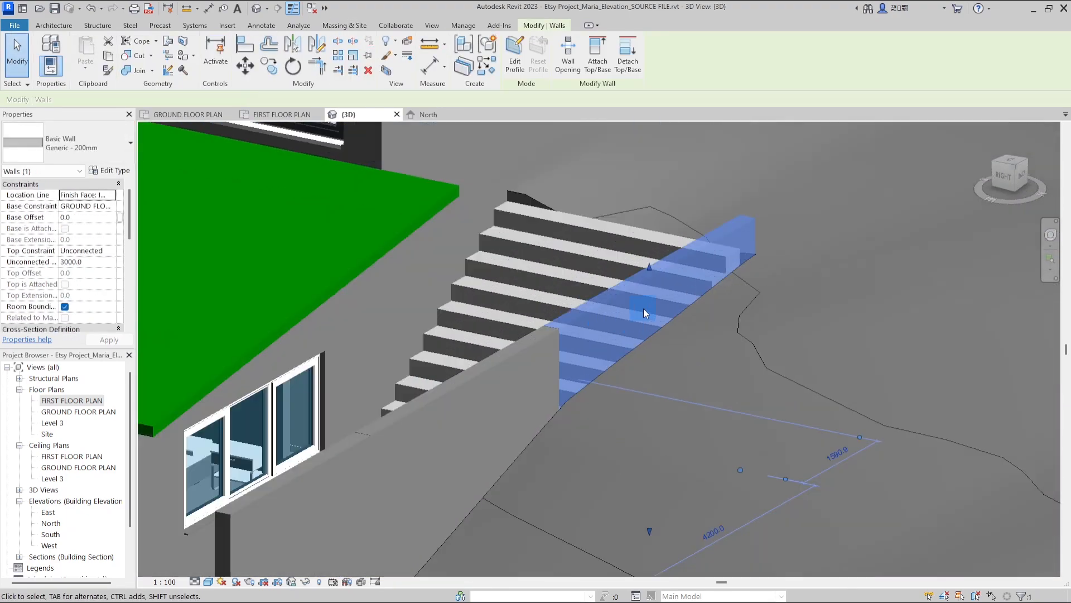
pyautogui.moveTo(644, 308)
pyautogui.mouseDown()
pyautogui.moveTo(655, 305)
pyautogui.moveTo(649, 288)
pyautogui.mouseUp()
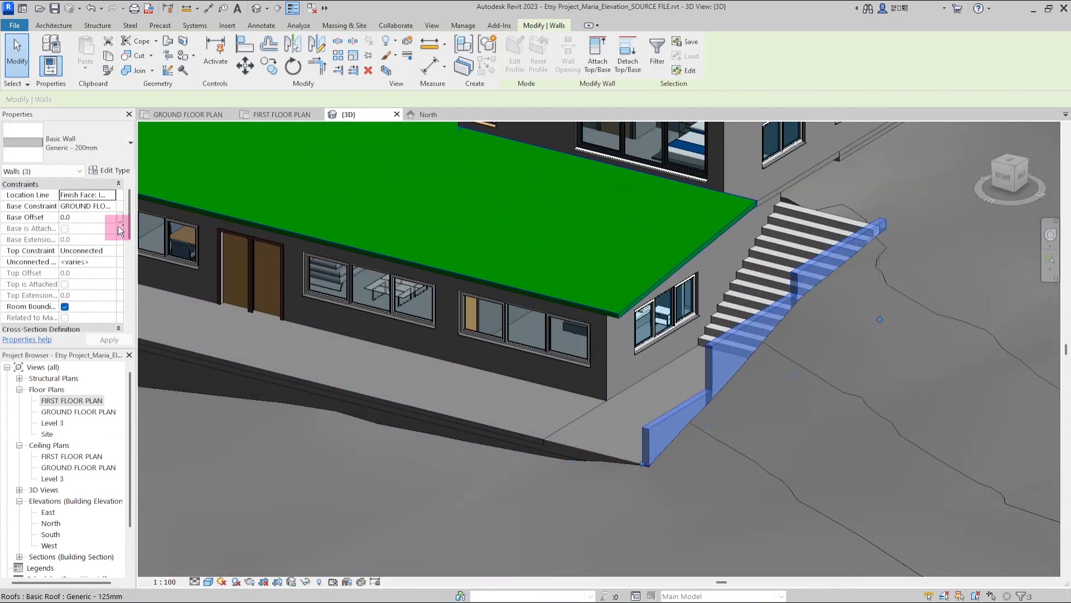
pyautogui.click(73, 143)
pyautogui.scroll(-5, 111, 288)
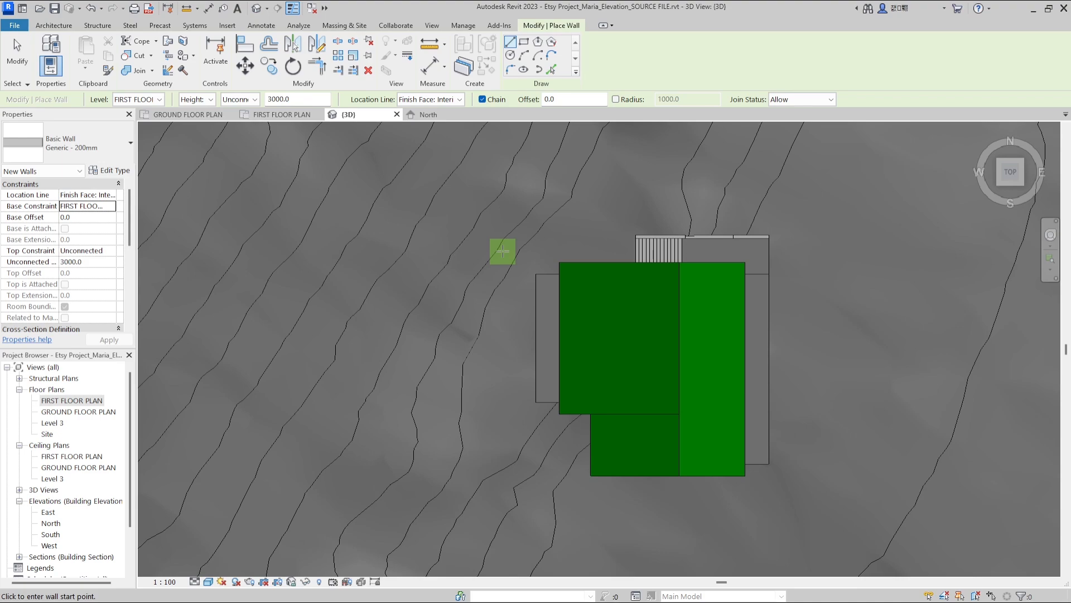
pyautogui.scroll(3, 503, 246)
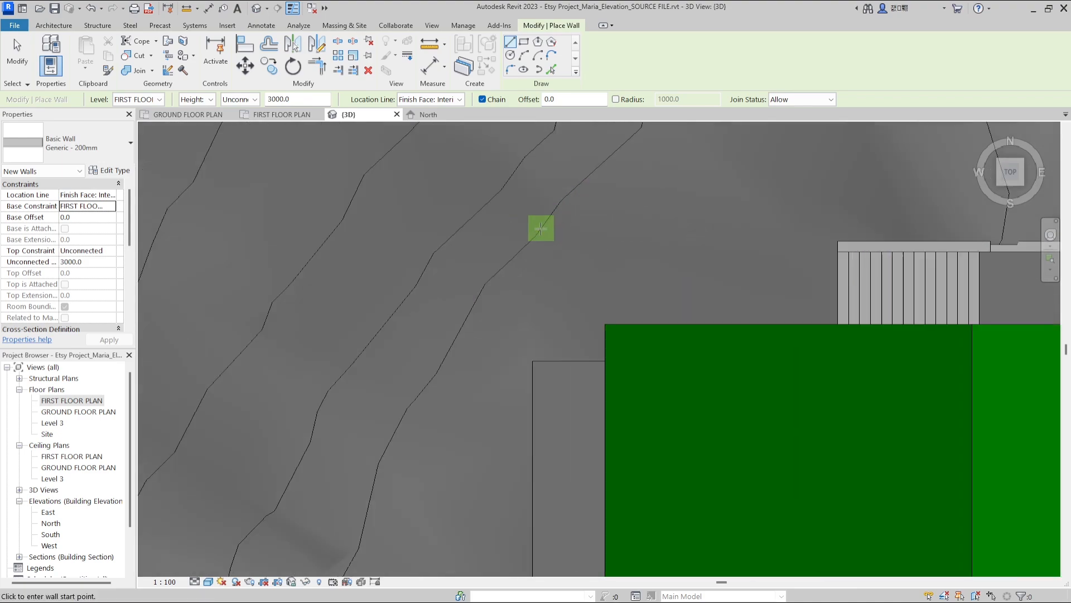
# Draw a chain of walls on the FIRST FLOOR level following the contour uphill from the house
pyautogui.click(558, 209)
pyautogui.click(539, 236)
pyautogui.scroll(3, 539, 237)
pyautogui.click(399, 363)
pyautogui.moveTo(400, 385); pyautogui.dragTo(550, 132, button='middle')
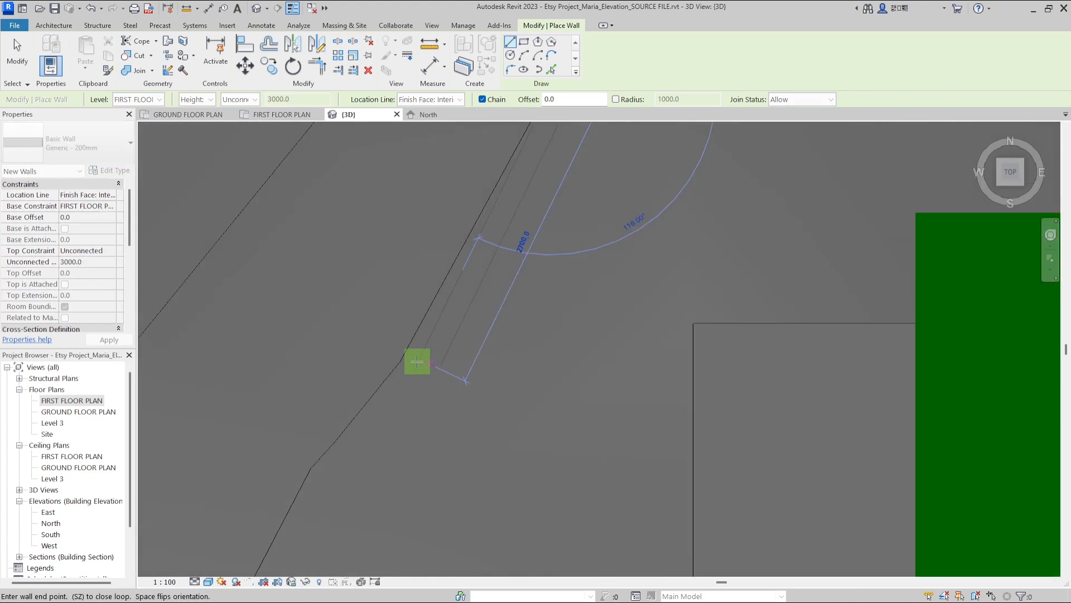
pyautogui.scroll(-3, 418, 405)
pyautogui.click(378, 432)
pyautogui.moveTo(413, 474); pyautogui.dragTo(454, 142, button='middle')
pyautogui.click(398, 470)
pyautogui.click(447, 395)
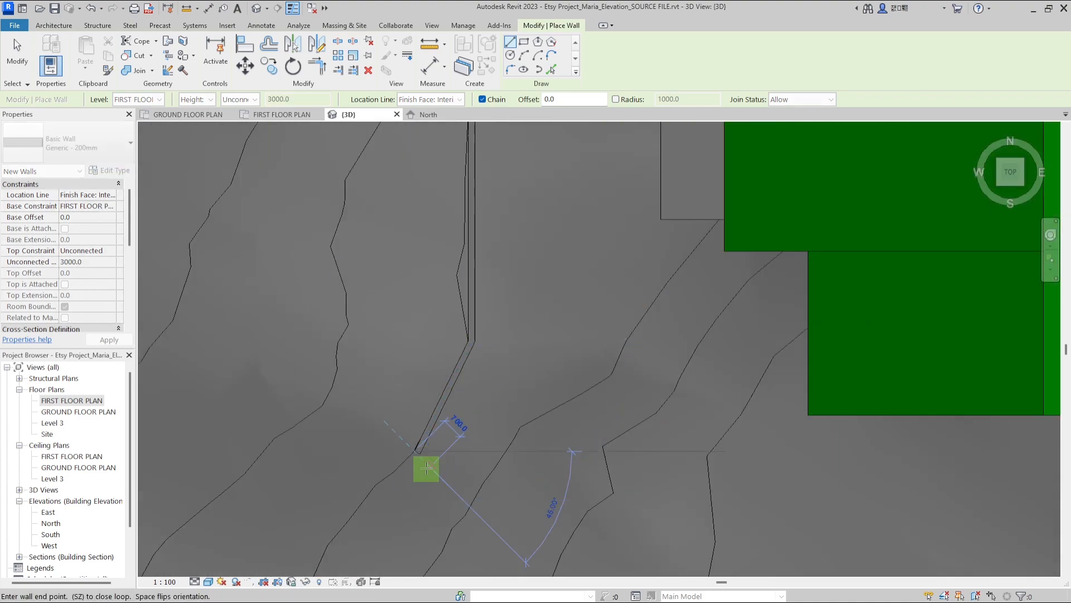
pyautogui.click(426, 469)
pyautogui.press('Escape')
pyautogui.press('Escape')
# Select the new wall chain and set its base constraint to GROUND FLOOR and top constraint up to FIRST FLOOR with a top offset
pyautogui.keyDown('shift'); pyautogui.moveTo(426, 468); pyautogui.dragTo(451, 414, button='middle'); pyautogui.keyUp('shift')
pyautogui.scroll(5, 545, 279)
pyautogui.press('Tab')
pyautogui.click(530, 239)
pyautogui.click(106, 194)
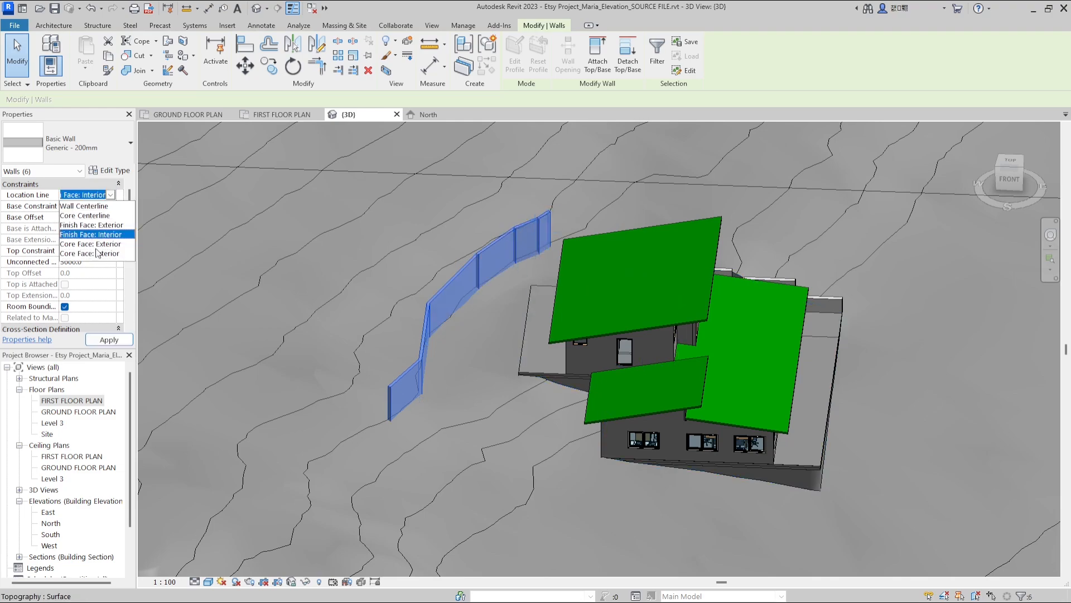
pyautogui.click(108, 206)
pyautogui.click(92, 227)
pyautogui.click(109, 340)
pyautogui.click(109, 262)
pyautogui.click(110, 341)
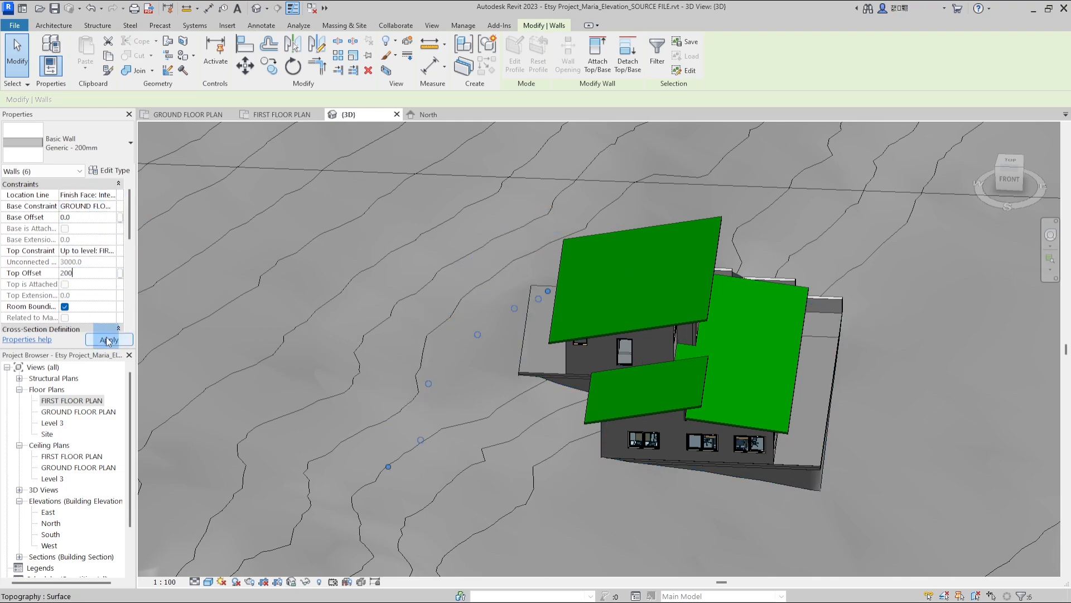
pyautogui.click(61, 273)
pyautogui.write('-')
pyautogui.click(108, 340)
# Orbit around the new walls and examine where they meet the house
pyautogui.keyDown('shift'); pyautogui.moveTo(391, 268); pyautogui.dragTo(352, 354, button='middle'); pyautogui.keyUp('shift')
pyautogui.scroll(5, 549, 245)
pyautogui.click(574, 266)
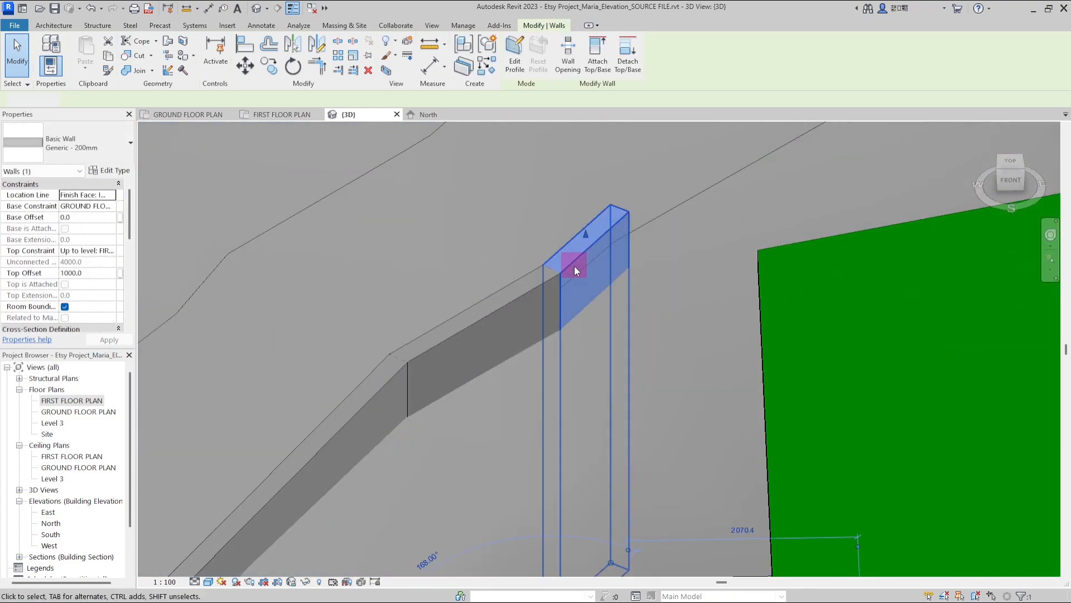
pyautogui.moveTo(569, 419); pyautogui.dragTo(586, 410)
pyautogui.keyDown('shift'); pyautogui.moveTo(558, 413); pyautogui.dragTo(490, 342, button='middle'); pyautogui.keyUp('shift')
pyautogui.scroll(3, 465, 569)
pyautogui.click(450, 420)
pyautogui.moveTo(433, 456); pyautogui.dragTo(491, 470)
pyautogui.scroll(-3, 511, 502)
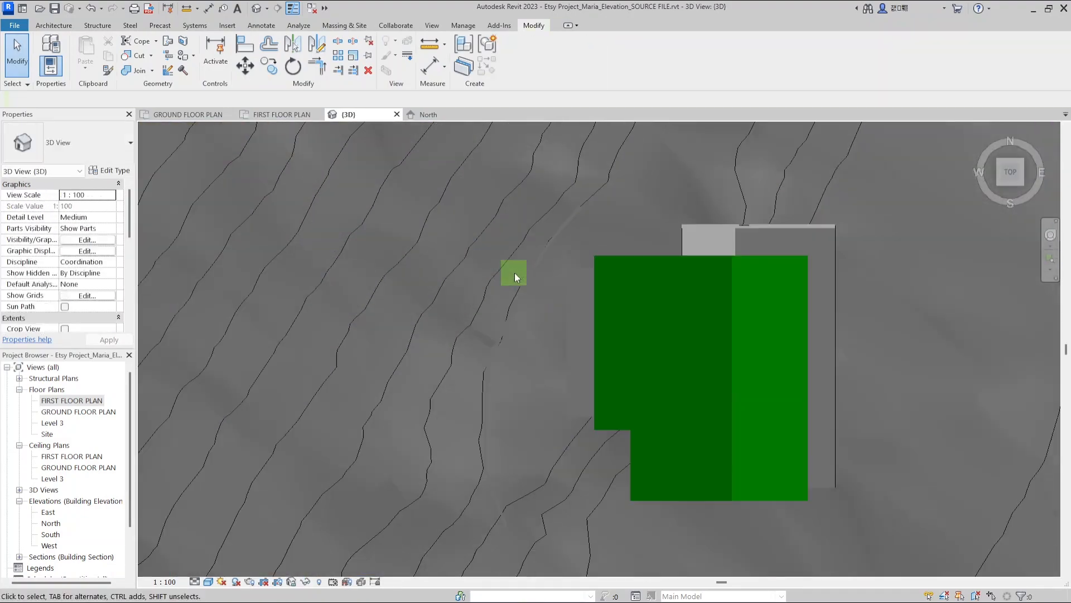
# Select the wall chain and change its type to Retaining - 300mm Concrete
pyautogui.scroll(4, 605, 186)
pyautogui.click(540, 253)
pyautogui.moveTo(565, 225); pyautogui.dragTo(608, 175)
pyautogui.press('Escape')
pyautogui.scroll(-4, 600, 243)
pyautogui.keyDown('shift'); pyautogui.moveTo(595, 410); pyautogui.dragTo(759, 324, button='middle'); pyautogui.keyUp('shift')
pyautogui.scroll(3, 826, 329)
pyautogui.click(831, 327)
pyautogui.click(119, 157)
pyautogui.scroll(-5, 103, 365)
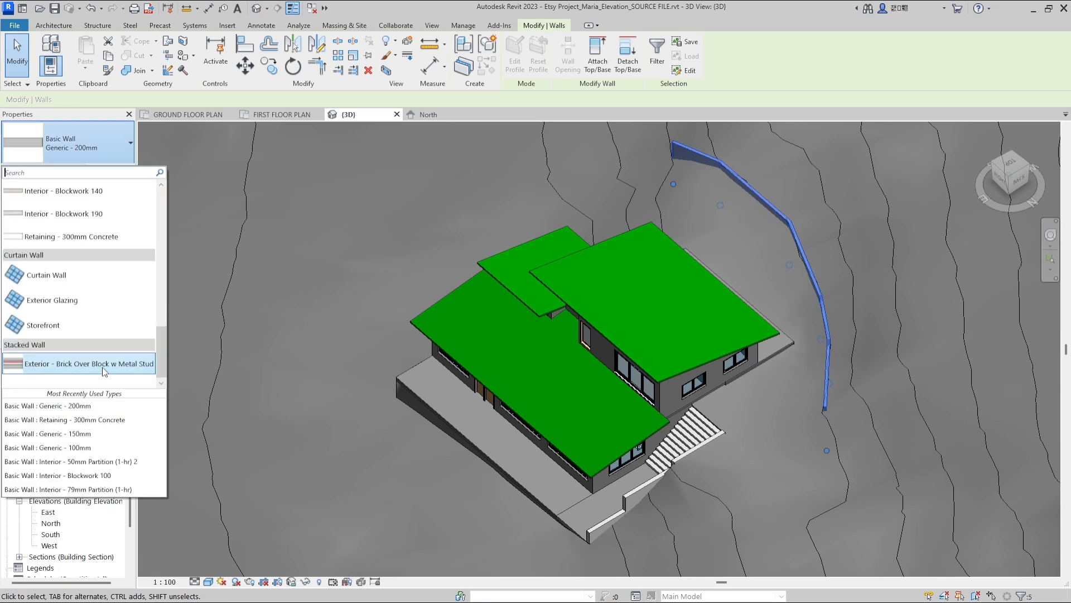
pyautogui.click(89, 237)
pyautogui.click(561, 196)
# Drag the retaining wall ends in top view so the wall chain meets the house's corner at an angle
pyautogui.scroll(4, 795, 457)
pyautogui.scroll(-2, 796, 380)
pyautogui.click(1014, 171)
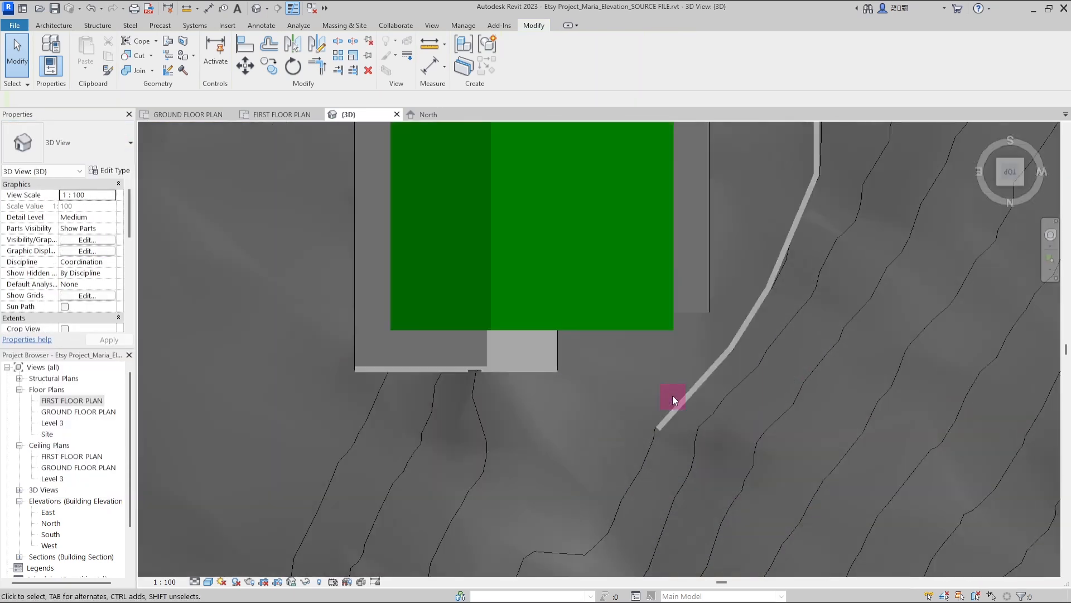
pyautogui.scroll(3, 642, 435)
pyautogui.click(618, 473)
pyautogui.moveTo(438, 409); pyautogui.dragTo(409, 375)
pyautogui.moveTo(761, 336); pyautogui.dragTo(764, 377)
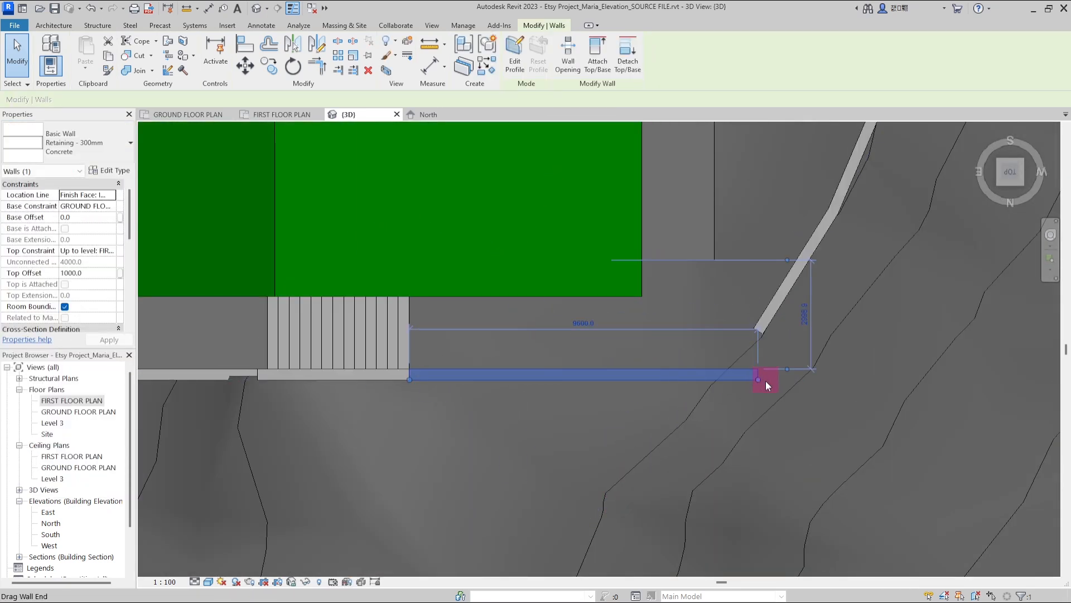
pyautogui.moveTo(765, 380); pyautogui.dragTo(711, 402, button='middle')
pyautogui.click(716, 333)
pyautogui.moveTo(707, 355); pyautogui.dragTo(705, 397)
pyautogui.scroll(-2, 706, 398)
pyautogui.moveTo(706, 398); pyautogui.dragTo(574, 468, button='middle')
pyautogui.moveTo(626, 366); pyautogui.dragTo(642, 358)
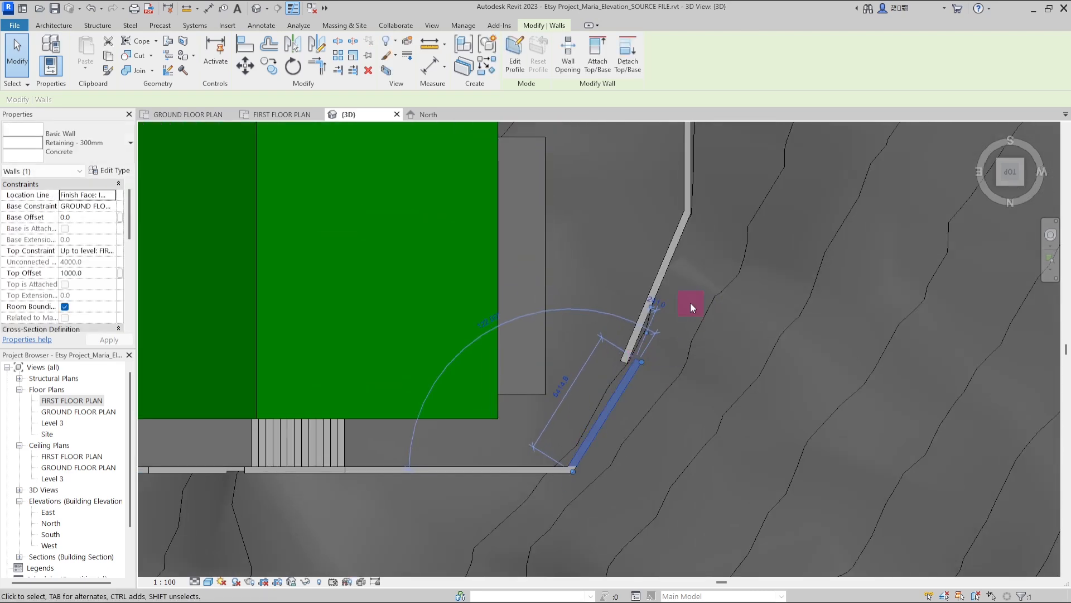
# Orbit around the retaining walls and examine where they meet the house and the entrance stairs
pyautogui.scroll(4, 661, 322)
pyautogui.moveTo(605, 415); pyautogui.dragTo(668, 210)
pyautogui.scroll(-5, 686, 347)
pyautogui.scroll(5, 687, 179)
pyautogui.click(687, 190)
pyautogui.scroll(-3, 686, 189)
pyautogui.click(672, 329)
pyautogui.scroll(2, 681, 418)
pyautogui.moveTo(670, 374); pyautogui.dragTo(659, 307)
pyautogui.click(656, 399)
pyautogui.scroll(5, 672, 266)
pyautogui.scroll(-7, 659, 307)
pyautogui.click(454, 417)
pyautogui.keyDown('shift'); pyautogui.moveTo(731, 307); pyautogui.dragTo(567, 253, button='middle'); pyautogui.keyUp('shift')
pyautogui.click(679, 234)
pyautogui.scroll(4, 575, 245)
pyautogui.scroll(3, 926, 207)
pyautogui.moveTo(925, 207); pyautogui.dragTo(835, 235, button='middle')
# Split the retaining wall along the house's side with the Split tool
pyautogui.press('s')
pyautogui.press('l')
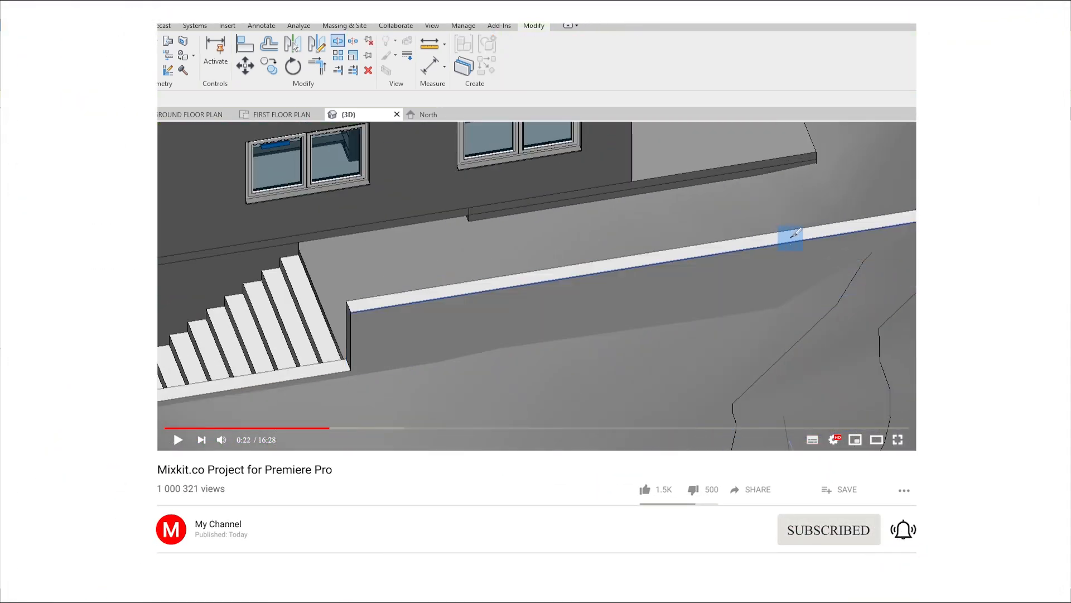
pyautogui.click(777, 244)
pyautogui.press('Escape')
# Select the lower split wall segment and open its profile for editing
pyautogui.click(562, 318)
pyautogui.click(742, 318)
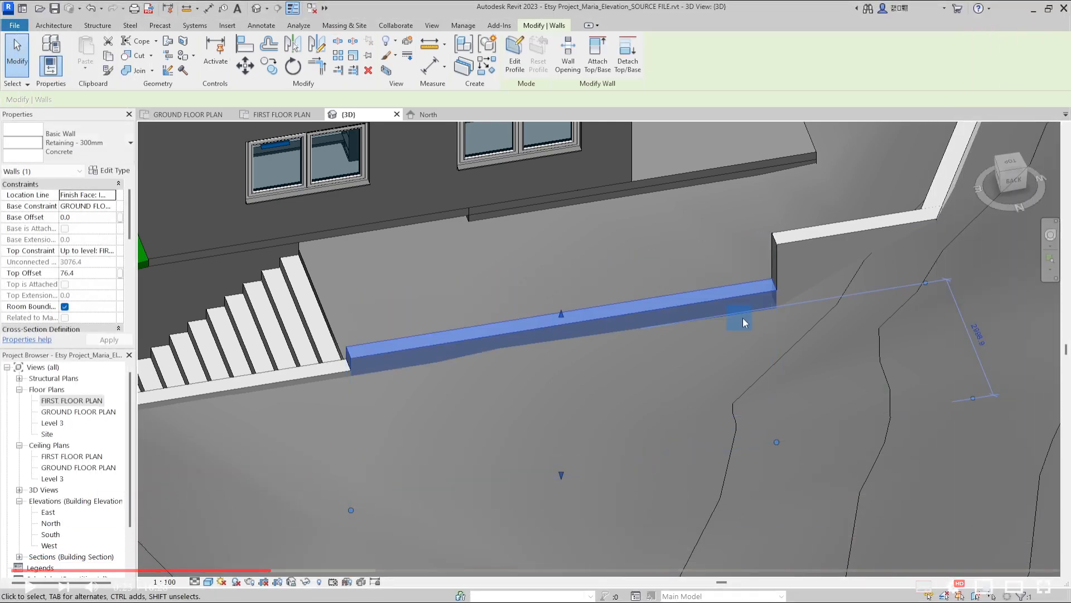
pyautogui.click(516, 56)
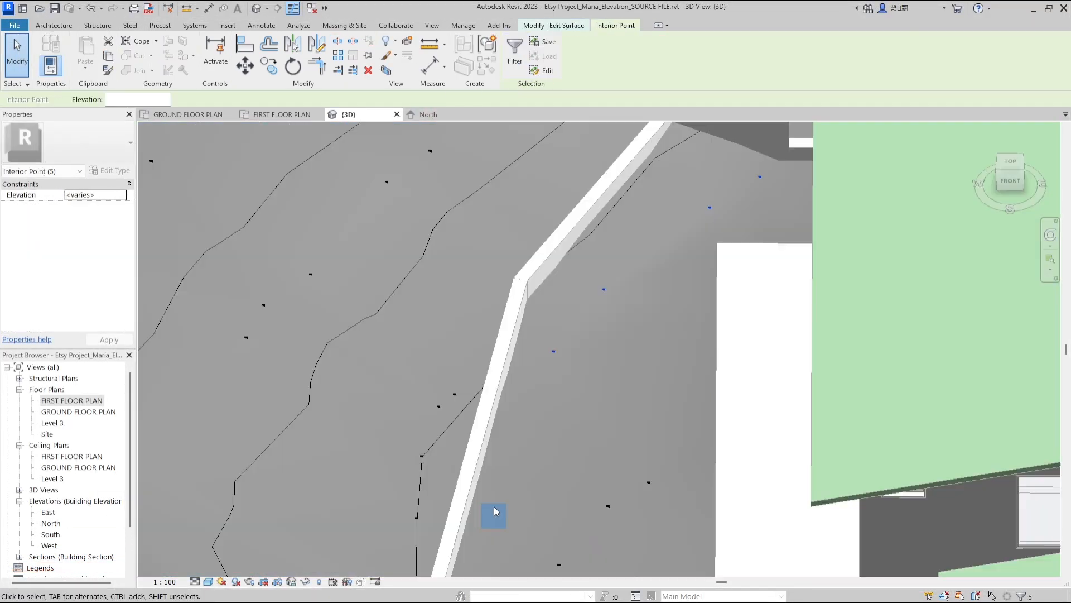
pyautogui.scroll(-3, 597, 269)
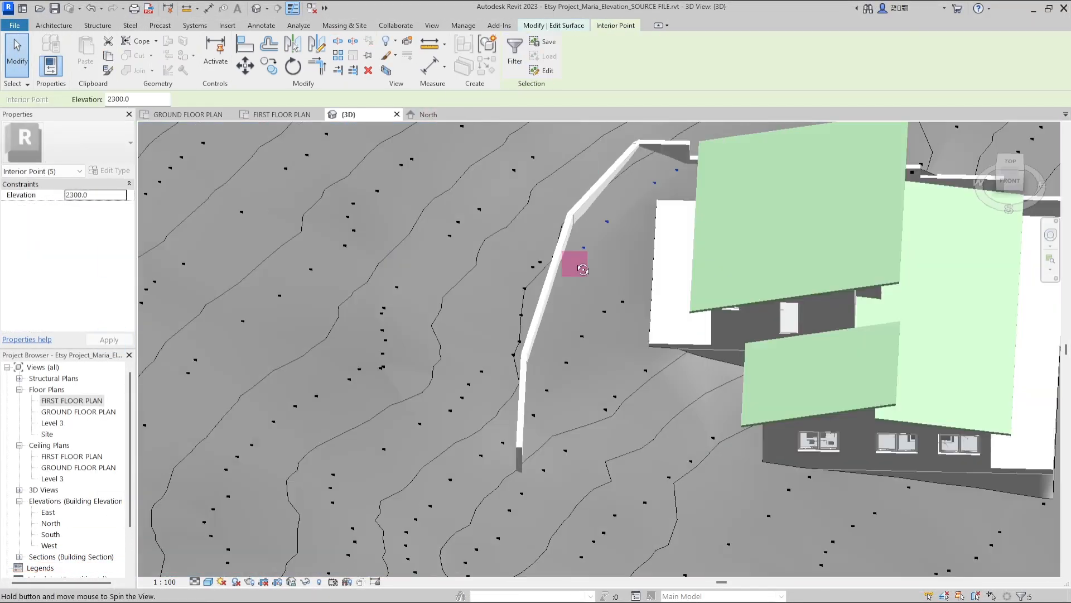
pyautogui.scroll(5, 667, 374)
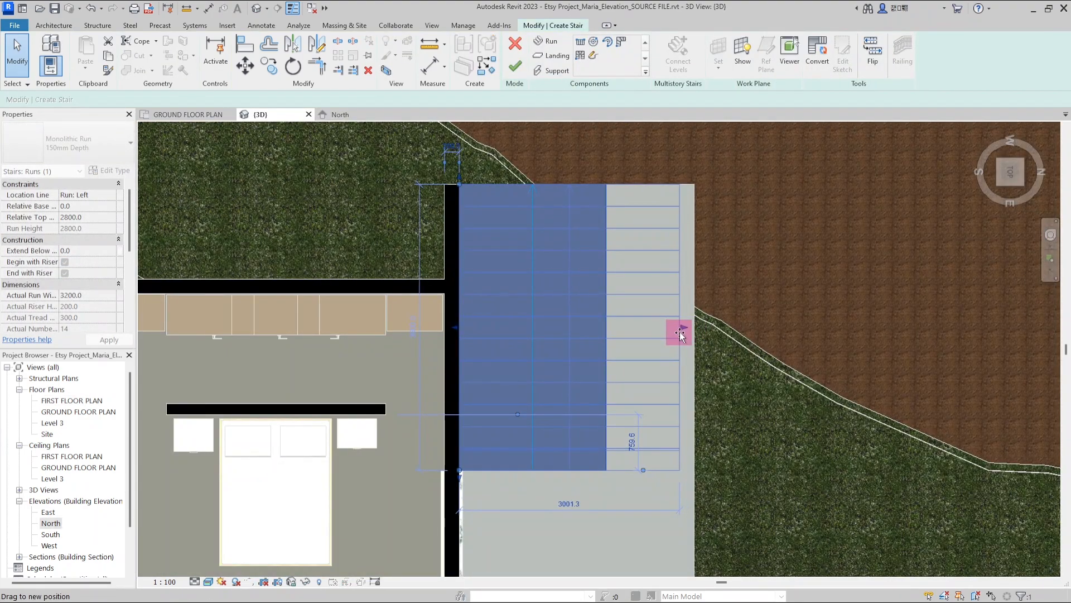
# Set the stair run's width to 3000 mm and finish editing the stair
pyautogui.moveTo(680, 333); pyautogui.dragTo(679, 333)
pyautogui.click(569, 504)
pyautogui.write('3000')
pyautogui.press('Return')
pyautogui.press('Escape')
pyautogui.scroll(-4, 585, 401)
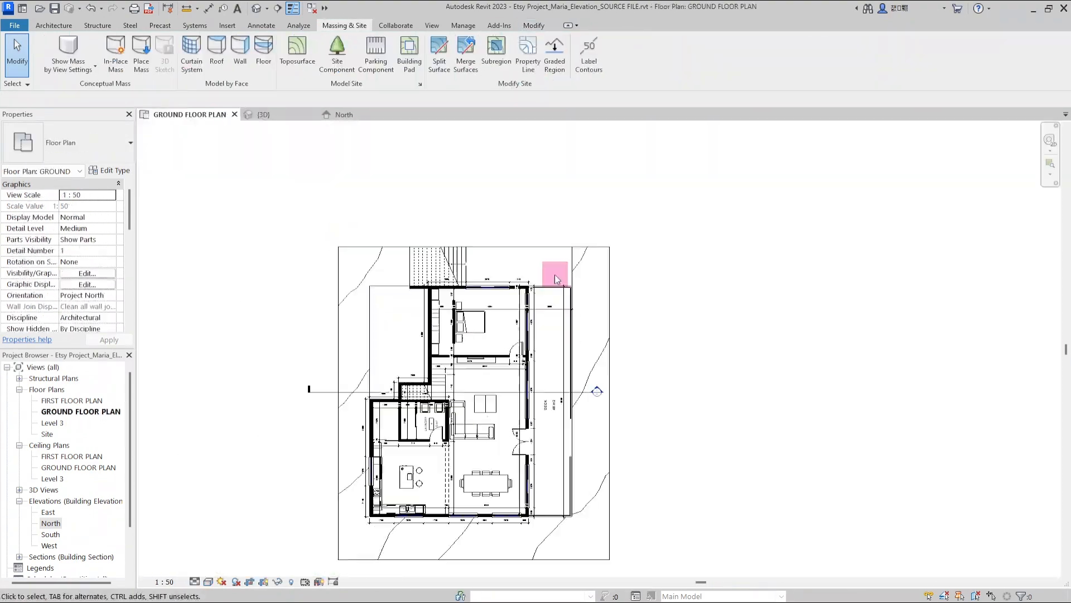
pyautogui.click(579, 279)
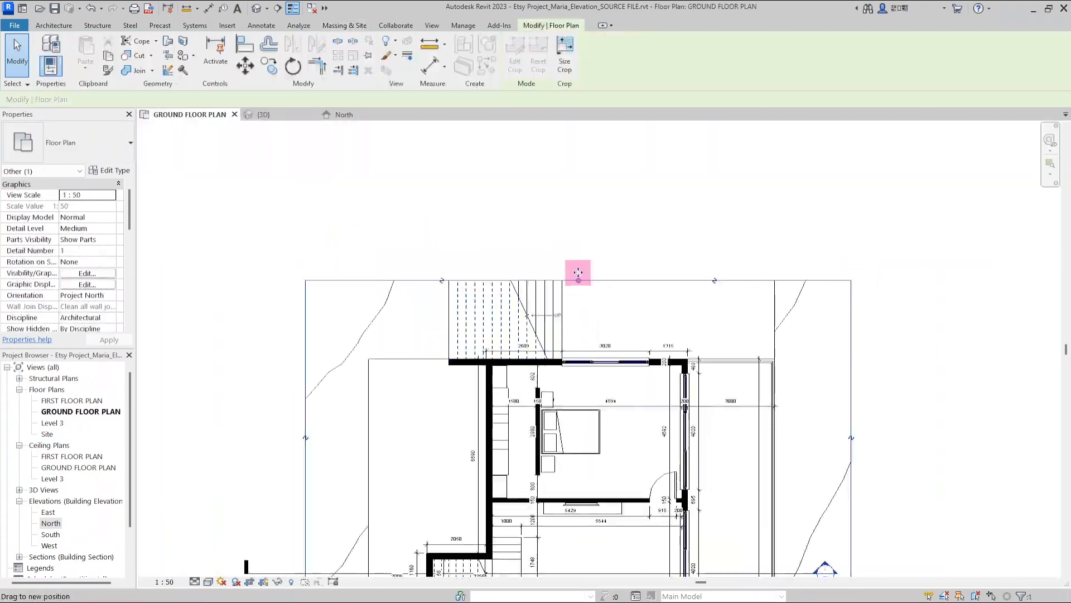
pyautogui.scroll(6, 418, 287)
pyautogui.press('w')
pyautogui.press('a')
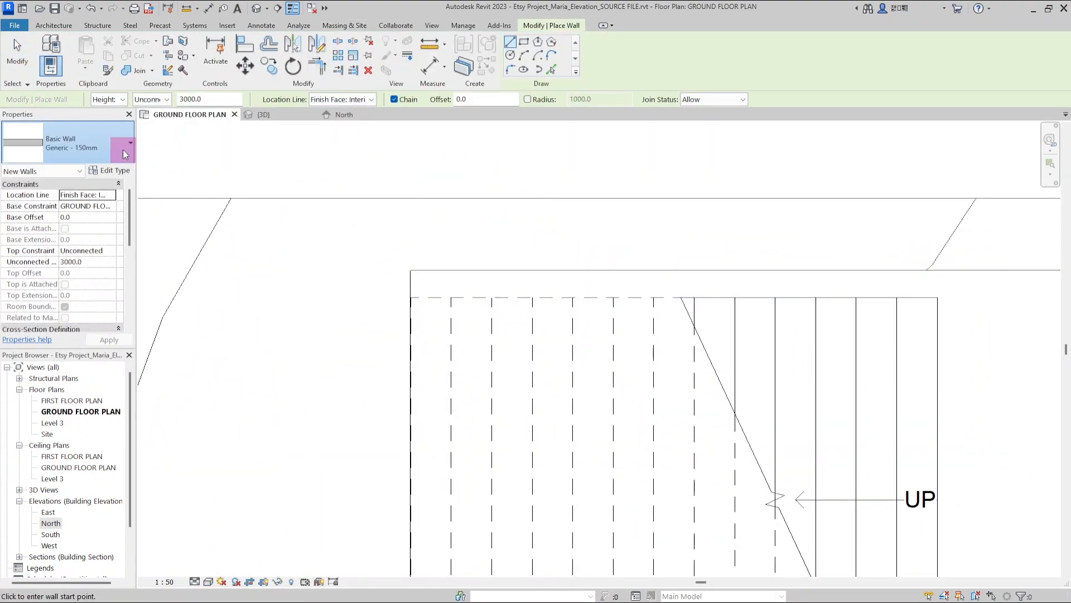
pyautogui.scroll(-4, 352, 287)
pyautogui.scroll(4, 853, 270)
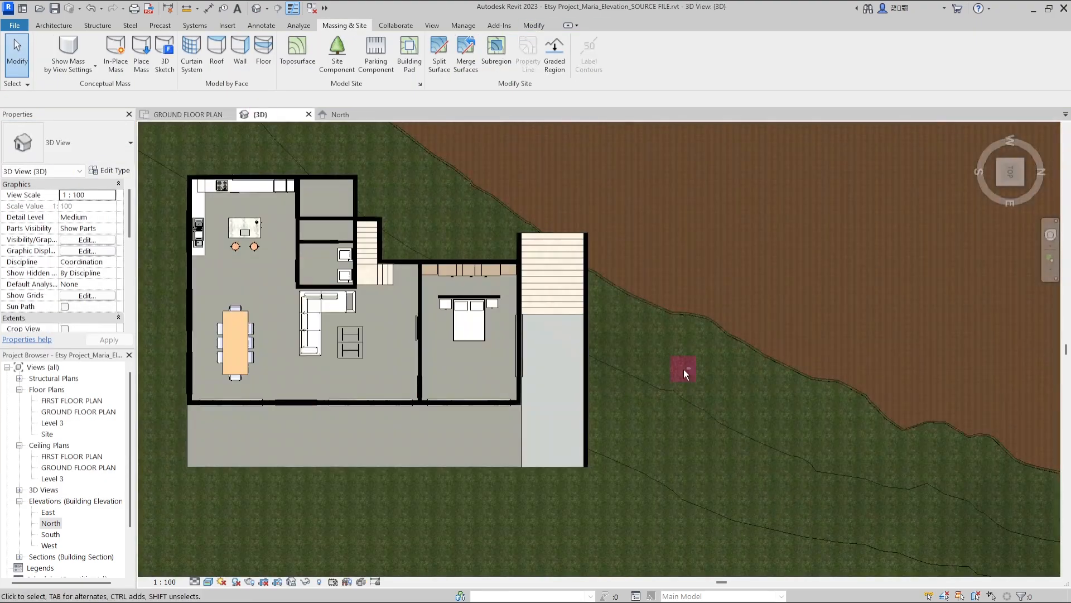
# Orbit around the stairs and elevations to examine how the house meets the terrain
pyautogui.keyDown('shift'); pyautogui.moveTo(684, 370); pyautogui.dragTo(520, 435, button='middle'); pyautogui.keyUp('shift')
pyautogui.scroll(5, 826, 491)
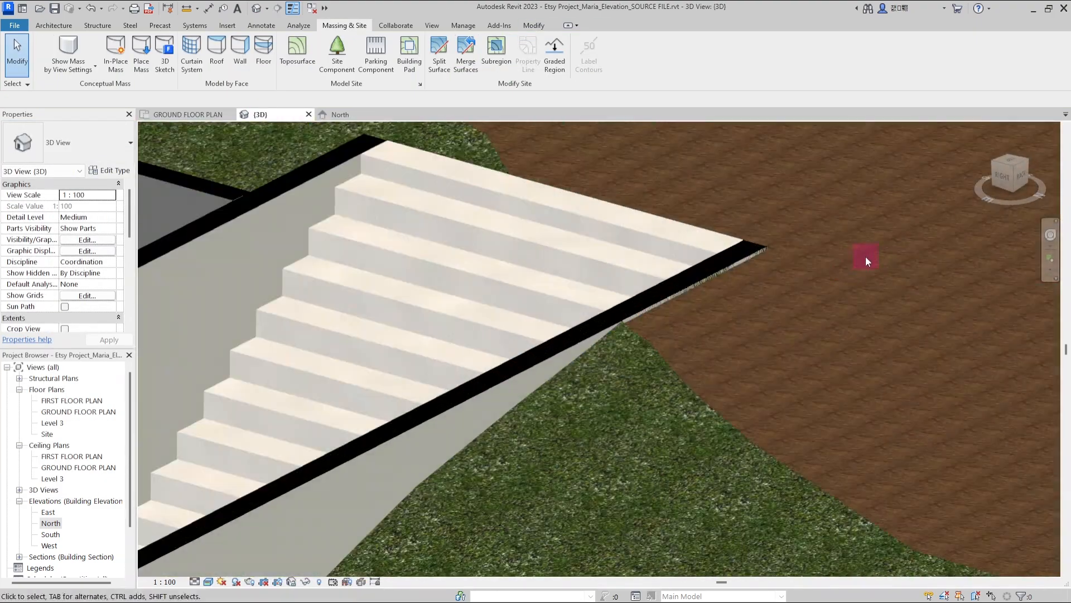
pyautogui.scroll(2, 528, 299)
pyautogui.scroll(-6, 602, 324)
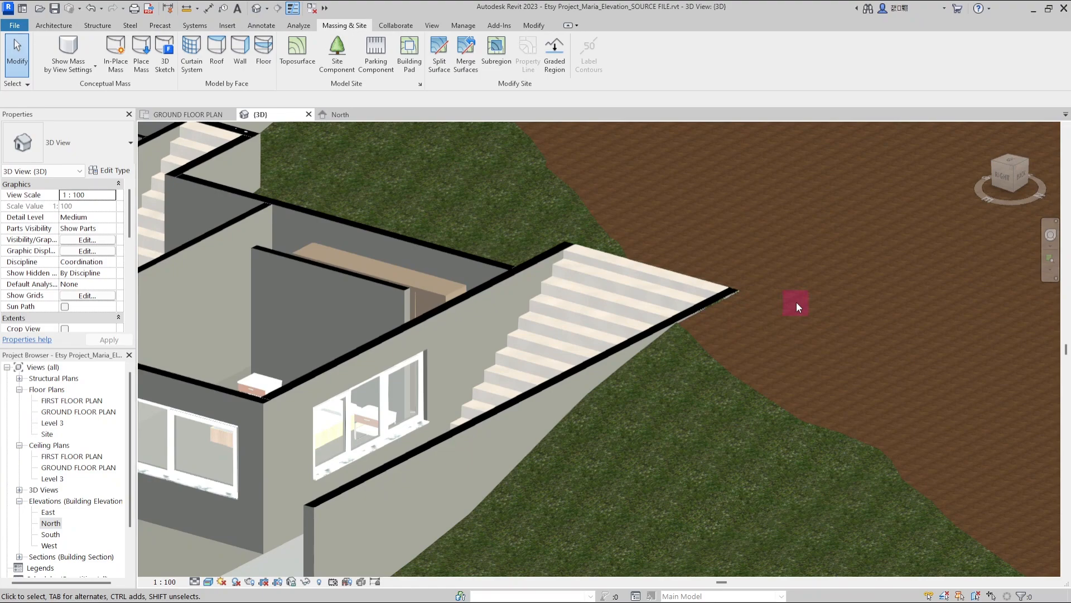
pyautogui.scroll(-3, 795, 303)
pyautogui.scroll(3, 755, 353)
pyautogui.scroll(-5, 547, 311)
pyautogui.scroll(4, 447, 228)
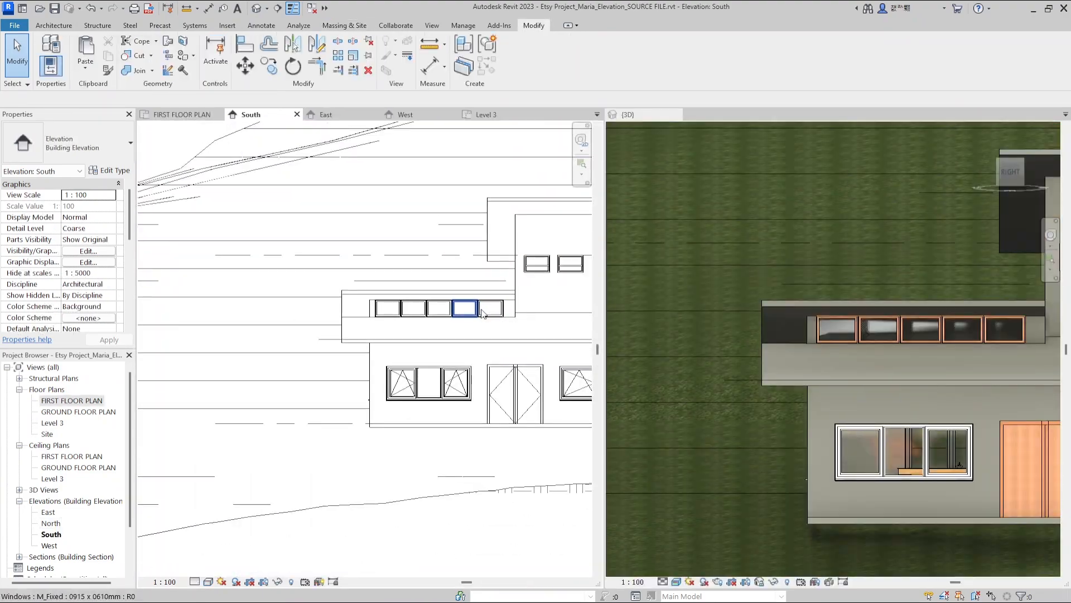
pyautogui.keyDown('shift'); pyautogui.moveTo(842, 331); pyautogui.dragTo(772, 400, button='middle'); pyautogui.keyUp('shift')
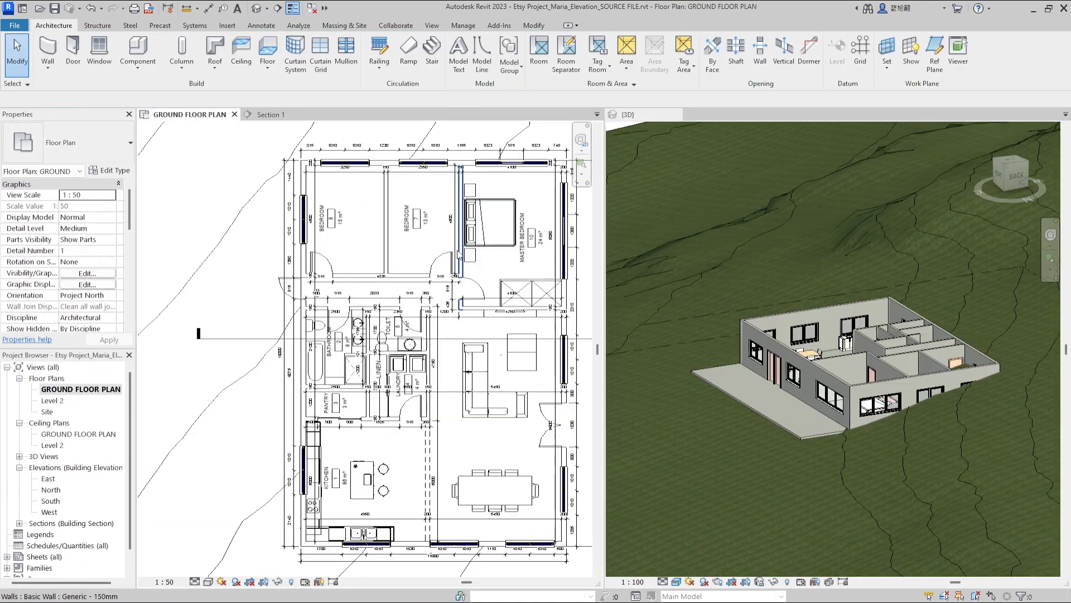
# Rename the Level 2 floor plan to FIRST FLOOR PLAN
pyautogui.scroll(-1, 426, 274)
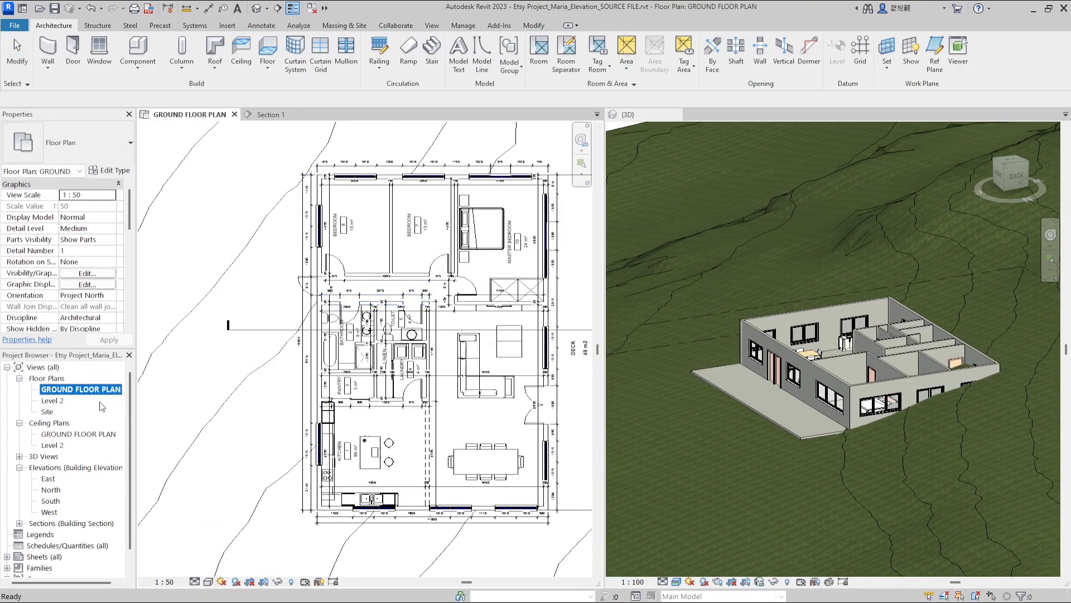
pyautogui.doubleClick(53, 401)
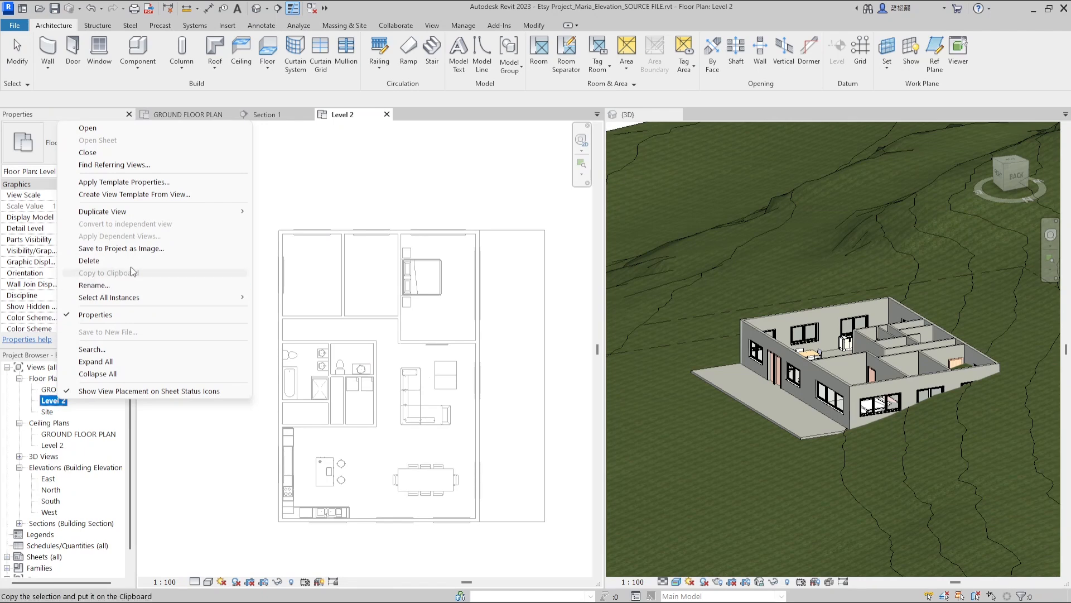
pyautogui.click(143, 286)
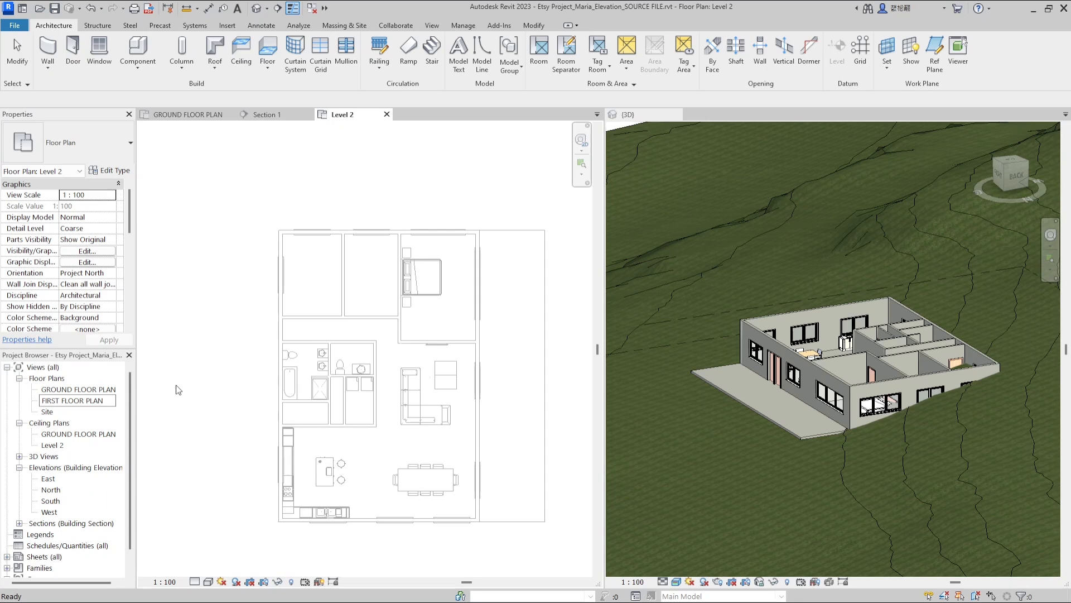
pyautogui.press('Return')
pyautogui.click(577, 317)
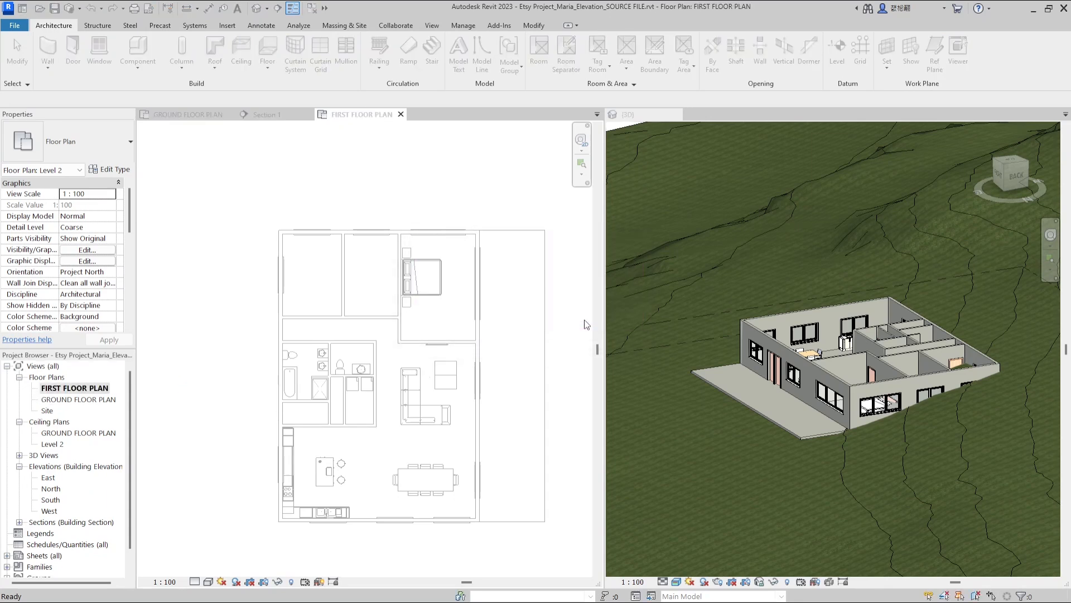
# Copy the bedroom and bathroom wing from the ground floor plan and paste it onto the first floor
pyautogui.doubleClick(88, 402)
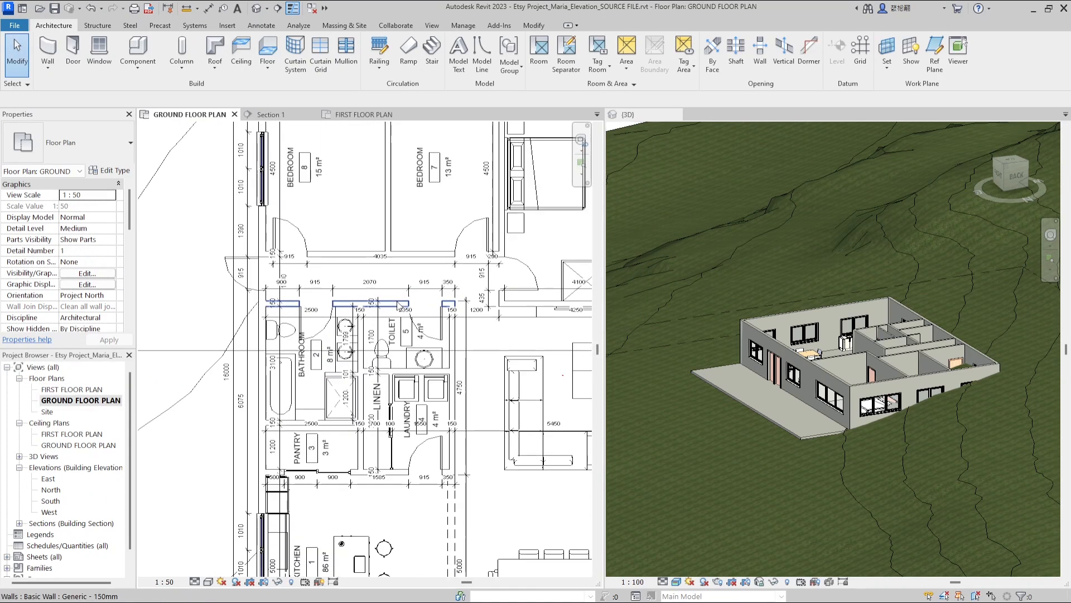
pyautogui.moveTo(399, 423); pyautogui.dragTo(401, 424)
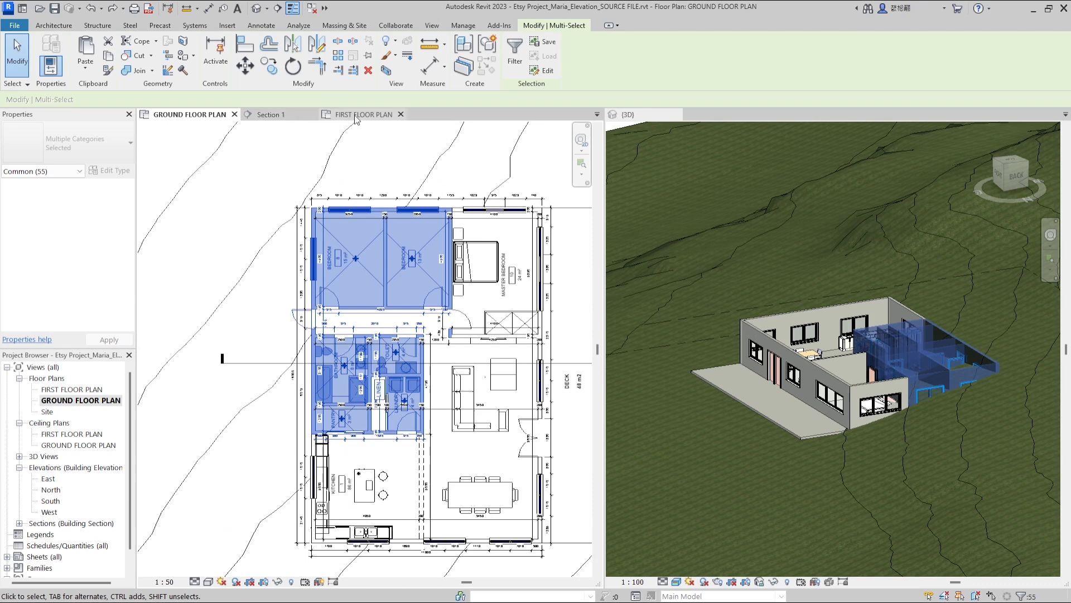
pyautogui.moveTo(356, 119); pyautogui.dragTo(309, 148)
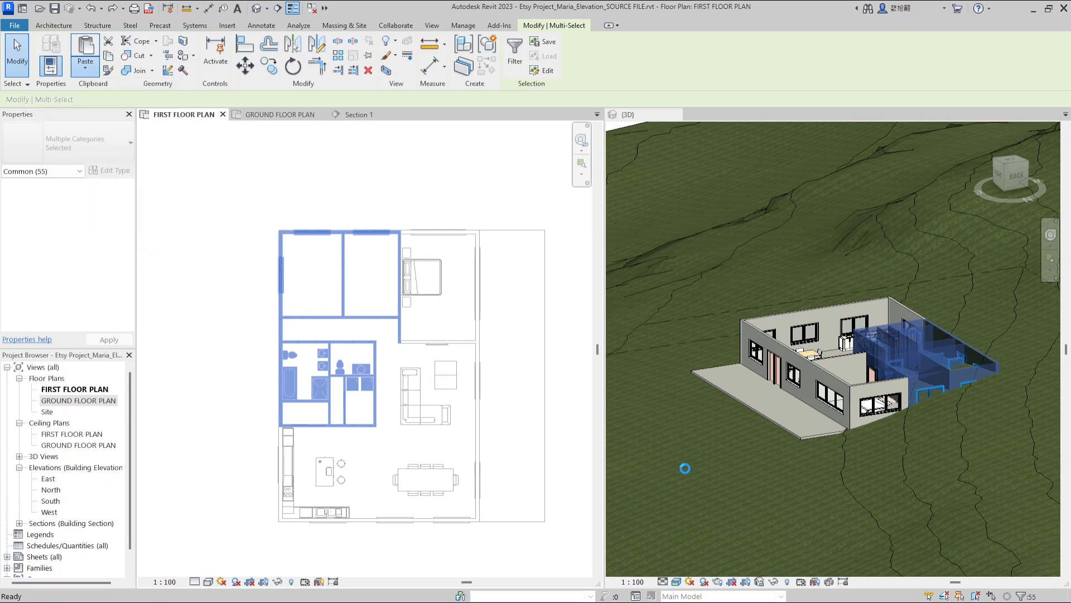
pyautogui.click(499, 208)
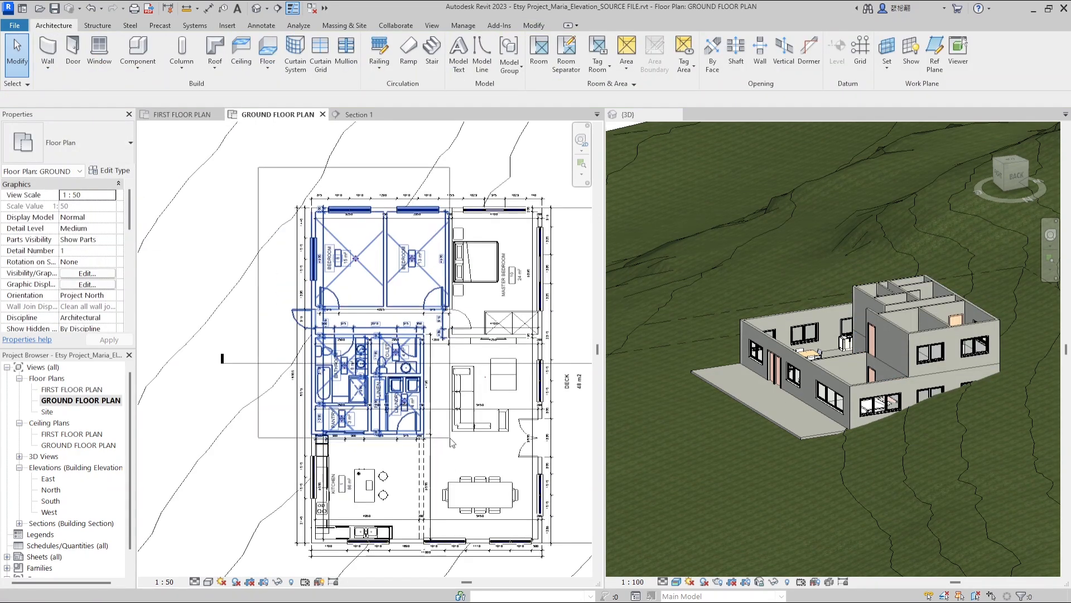
# Select the bedroom and bathroom wing on the ground floor plan, including its door, and delete it
pyautogui.moveTo(450, 431); pyautogui.dragTo(448, 428)
pyautogui.scroll(7, 310, 210)
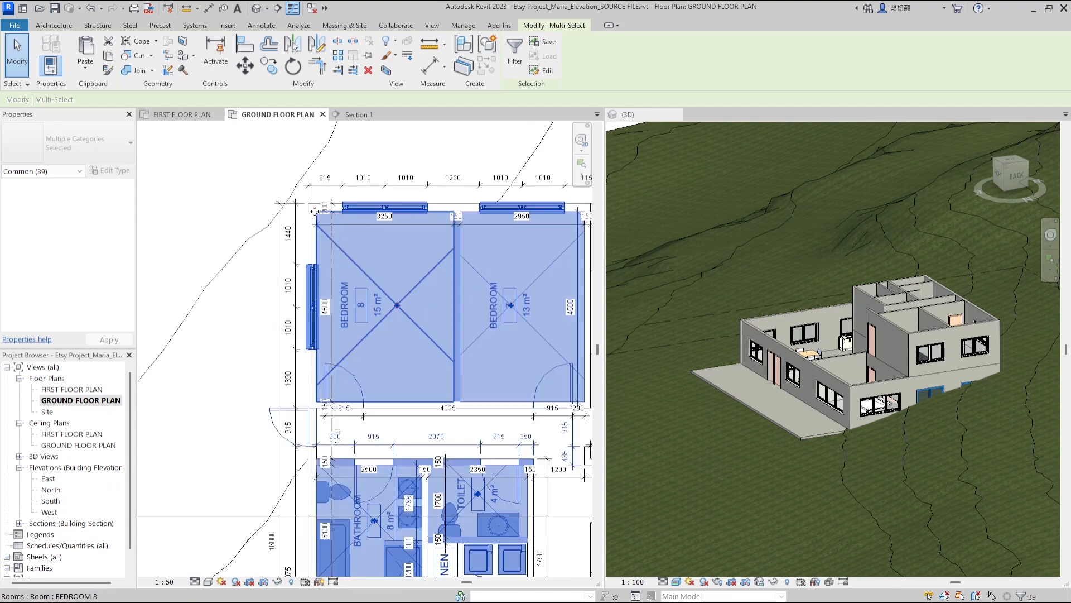
pyautogui.scroll(-6, 307, 220)
pyautogui.scroll(3, 205, 399)
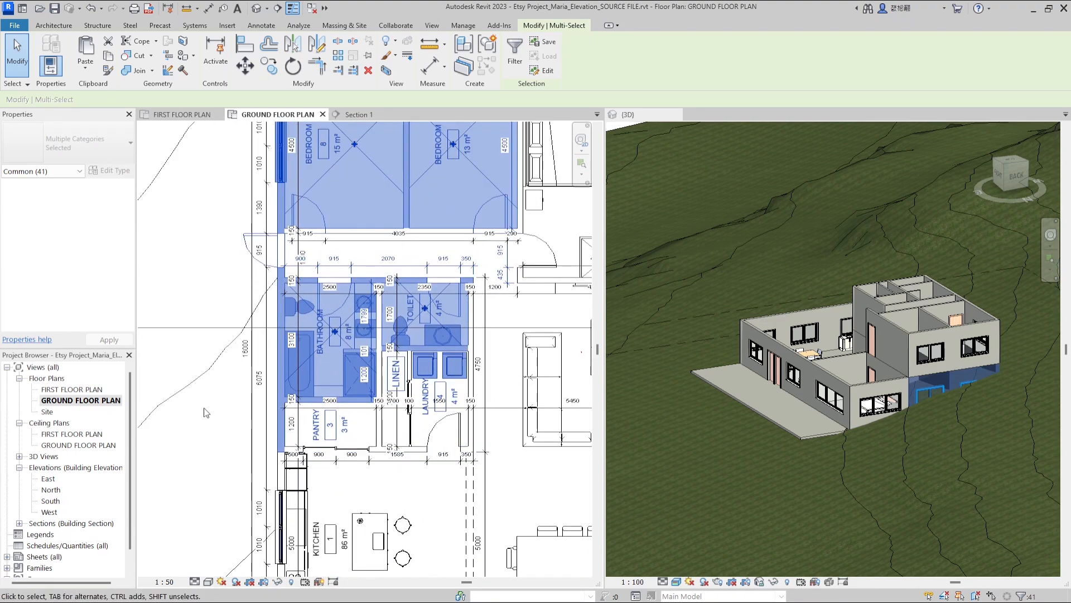
pyautogui.scroll(-2, 364, 284)
pyautogui.keyDown('ctrl'); pyautogui.click(445, 230); pyautogui.keyUp('ctrl')
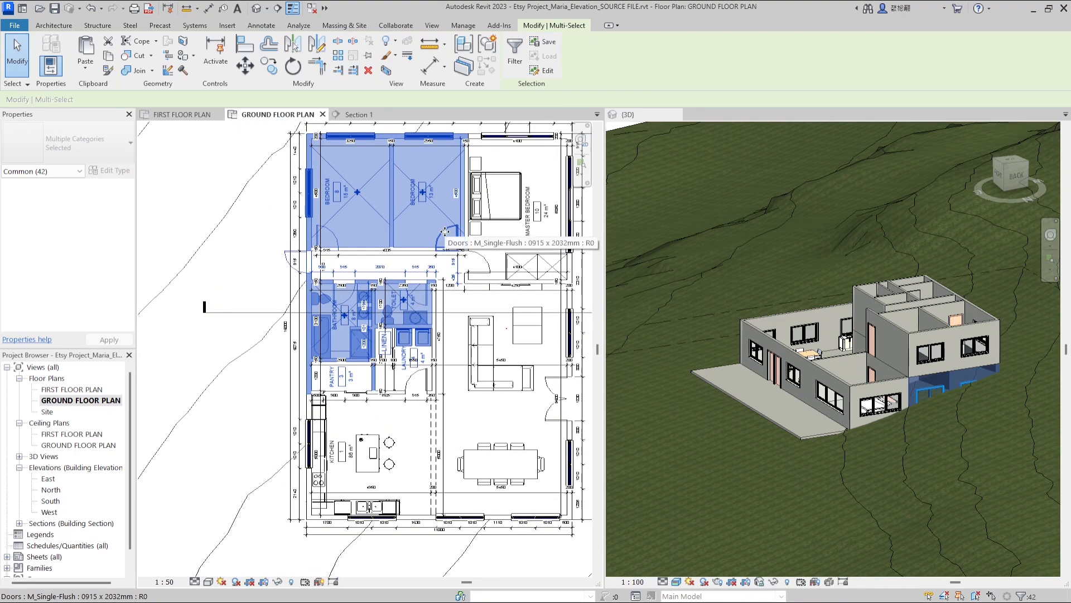
pyautogui.scroll(2, 445, 230)
pyautogui.scroll(-3, 433, 268)
pyautogui.press('Delete')
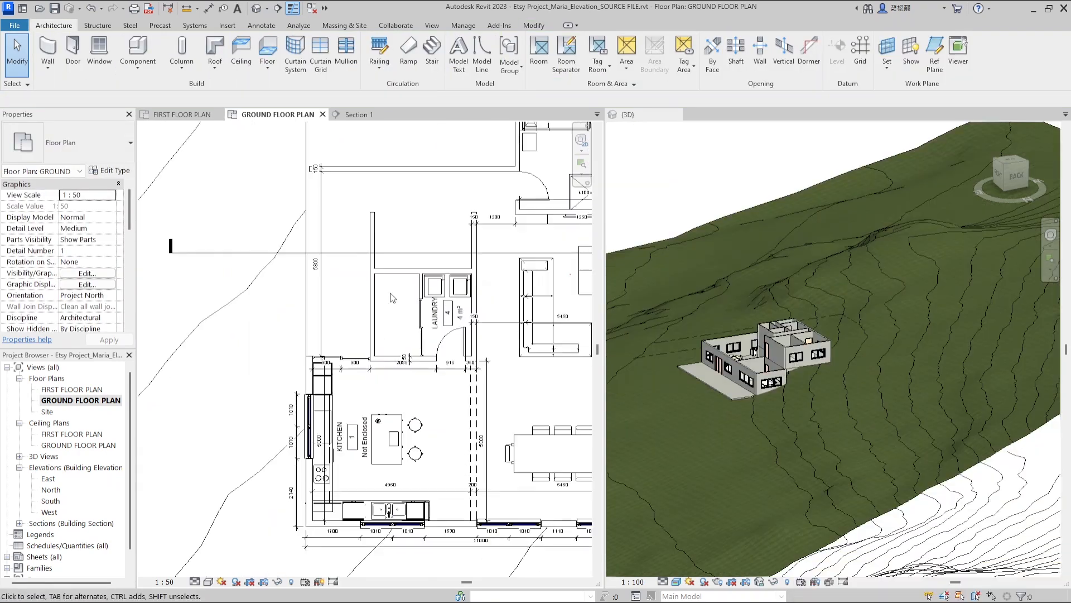
# Extend the laundry's upper wall on the ground floor to meet the exterior wall
pyautogui.click(312, 376)
pyautogui.scroll(4, 311, 365)
pyautogui.moveTo(313, 375); pyautogui.dragTo(285, 277)
pyautogui.scroll(-3, 302, 312)
pyautogui.click(394, 279)
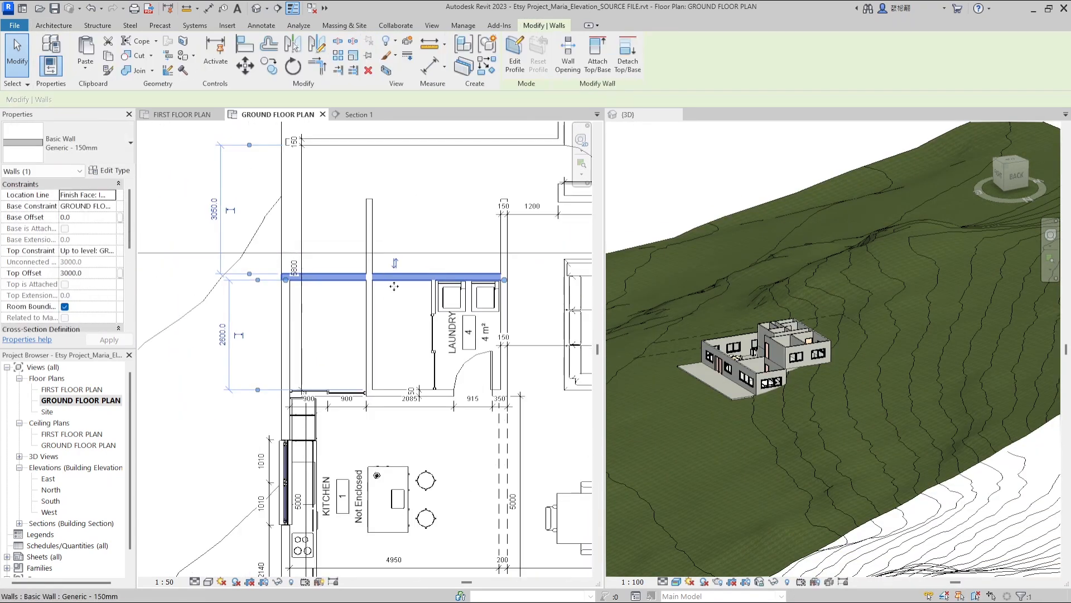
pyautogui.press('Escape')
pyautogui.scroll(-1, 391, 310)
pyautogui.scroll(3, 427, 311)
pyautogui.click(399, 280)
pyautogui.moveTo(399, 281); pyautogui.dragTo(367, 280)
pyautogui.scroll(-2, 357, 268)
pyautogui.click(340, 220)
pyautogui.moveTo(341, 185); pyautogui.dragTo(340, 256)
pyautogui.click(399, 311)
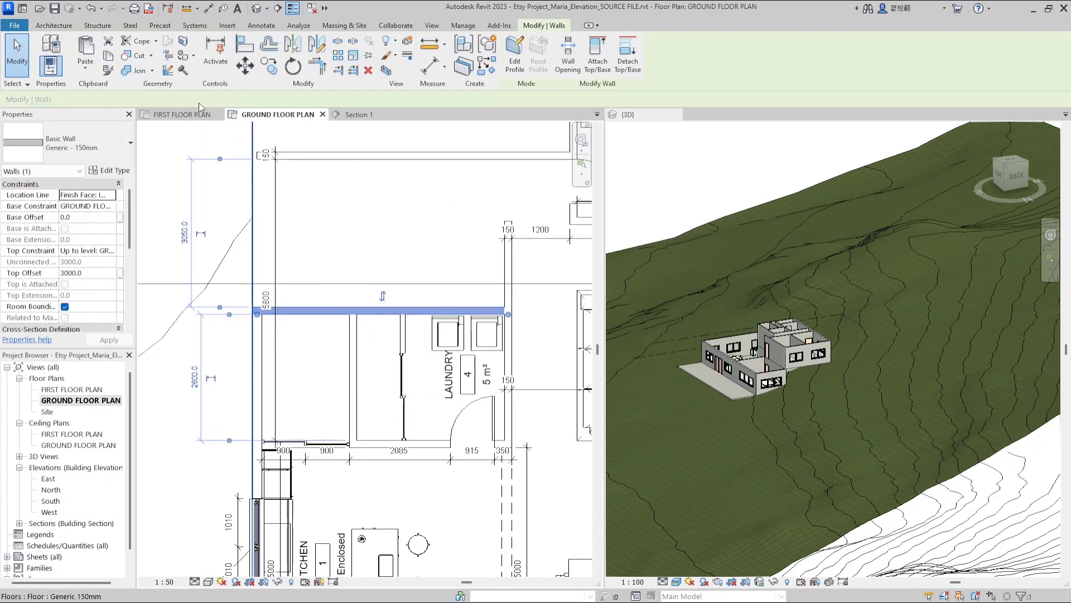
pyautogui.click(92, 144)
pyautogui.click(94, 225)
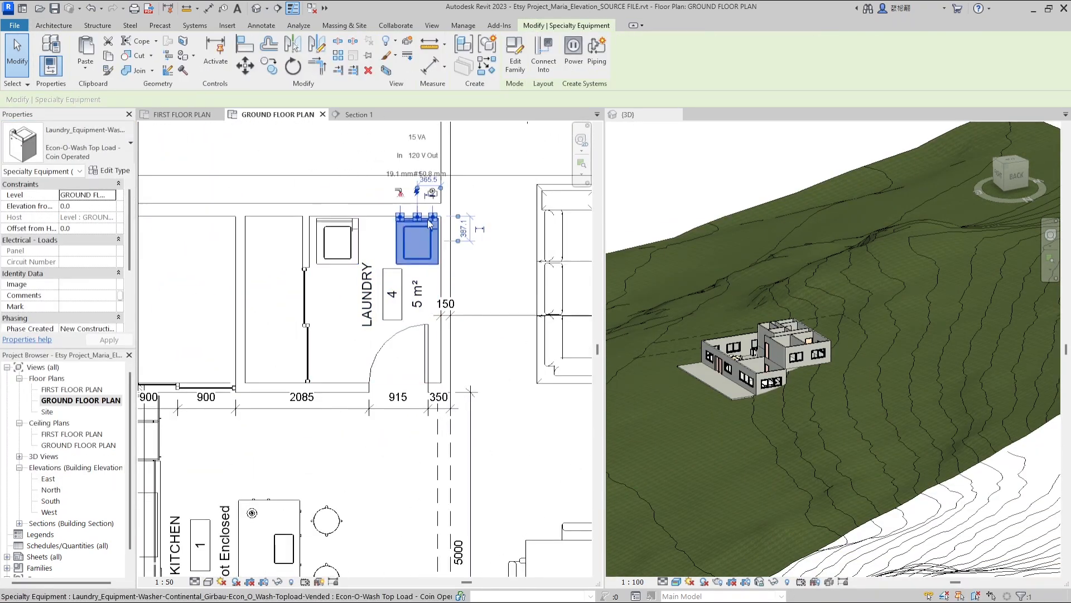
pyautogui.scroll(-3, 430, 224)
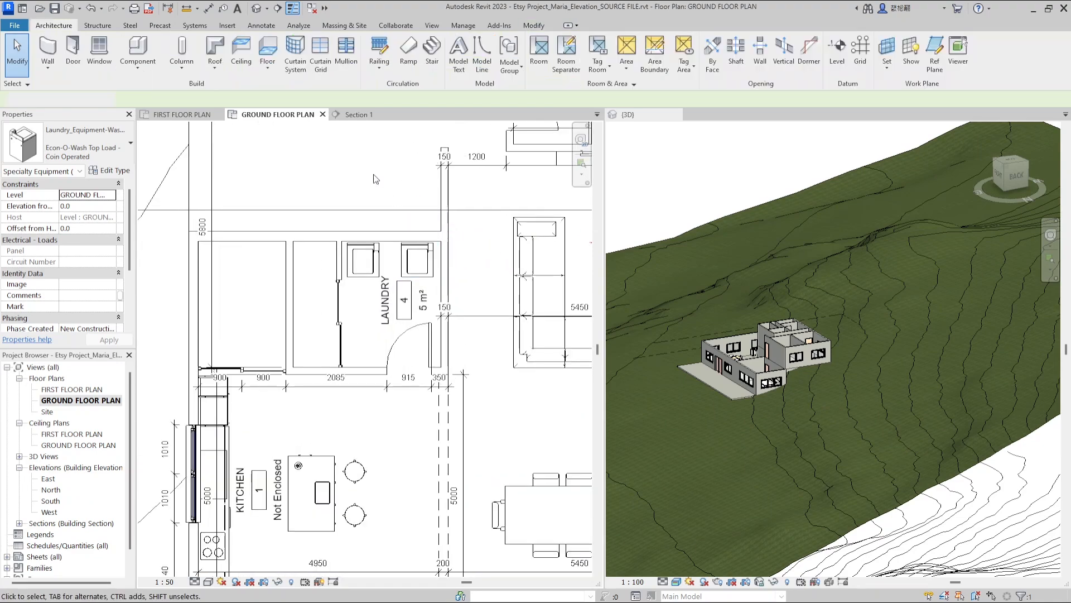
pyautogui.press('Escape')
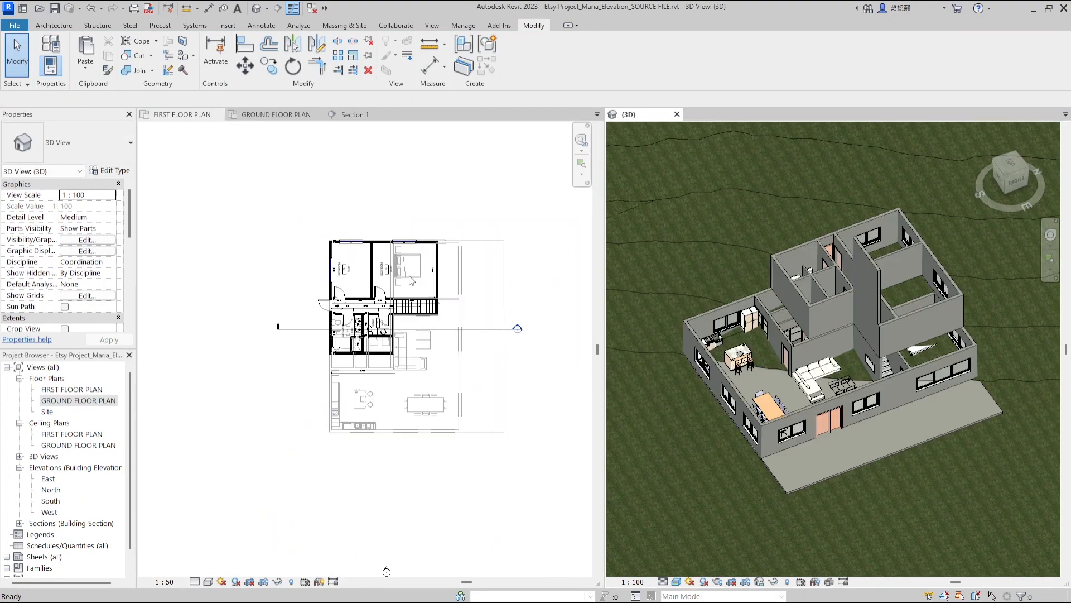
# Sketch a floor boundary around the first-floor wing and finish the floor
pyautogui.scroll(2, 429, 271)
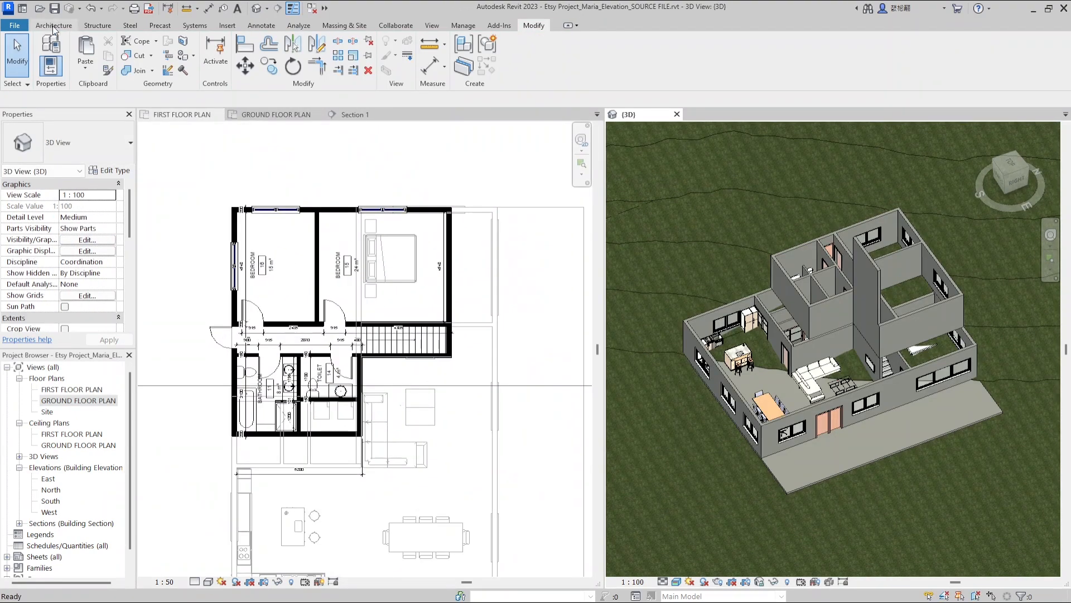
pyautogui.click(268, 51)
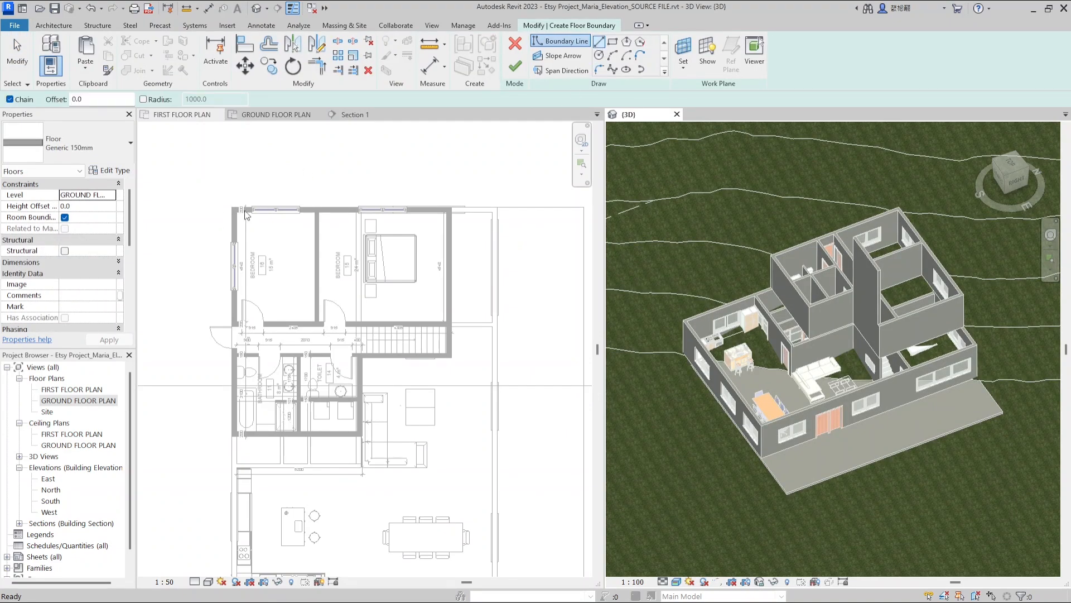
pyautogui.scroll(3, 441, 197)
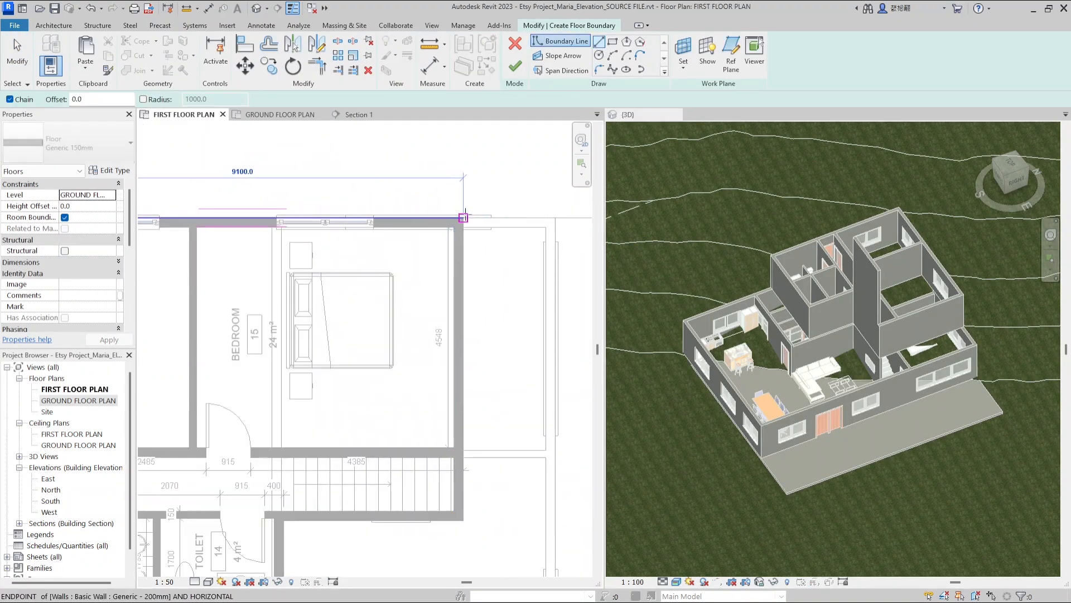
pyautogui.scroll(-2, 477, 144)
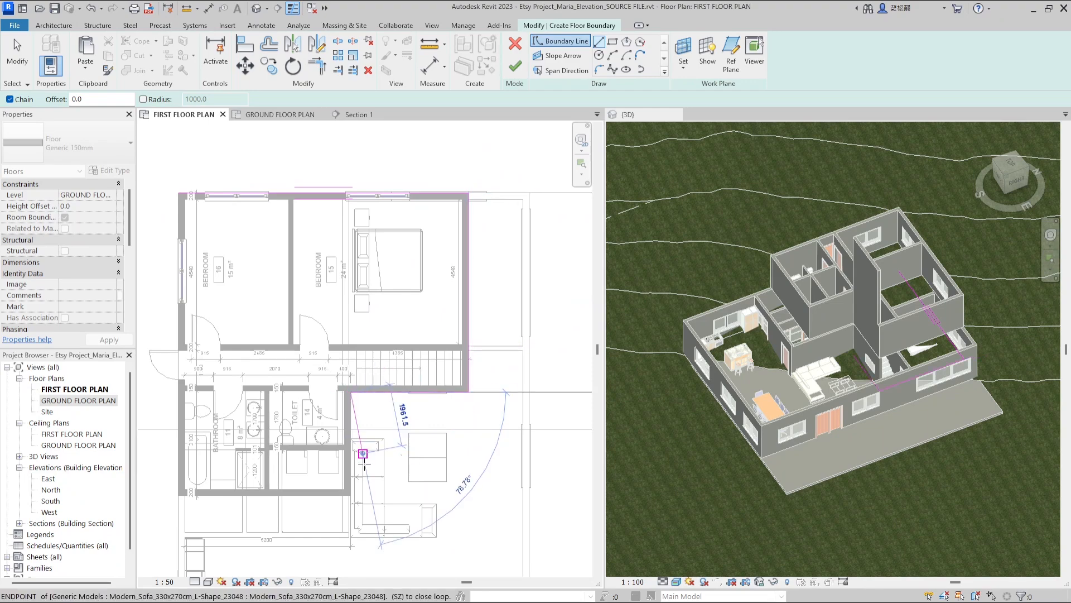
pyautogui.scroll(4, 354, 494)
pyautogui.click(348, 496)
pyautogui.scroll(-4, 557, 414)
pyautogui.scroll(3, 338, 438)
pyautogui.click(358, 435)
pyautogui.scroll(-2, 329, 452)
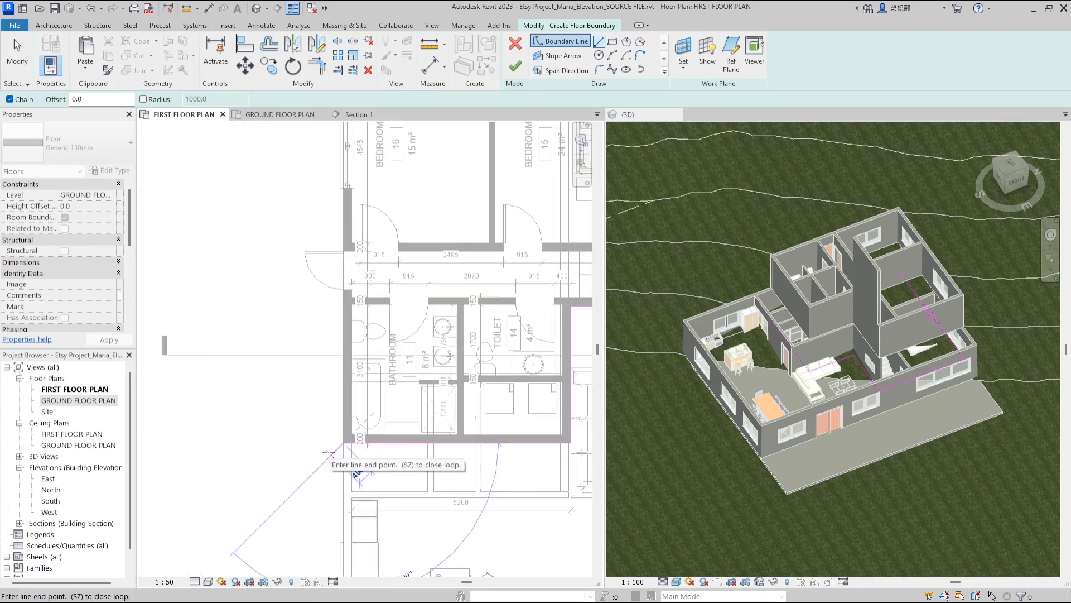
pyautogui.scroll(-3, 329, 453)
pyautogui.scroll(5, 332, 184)
pyautogui.scroll(-4, 327, 178)
pyautogui.click(515, 67)
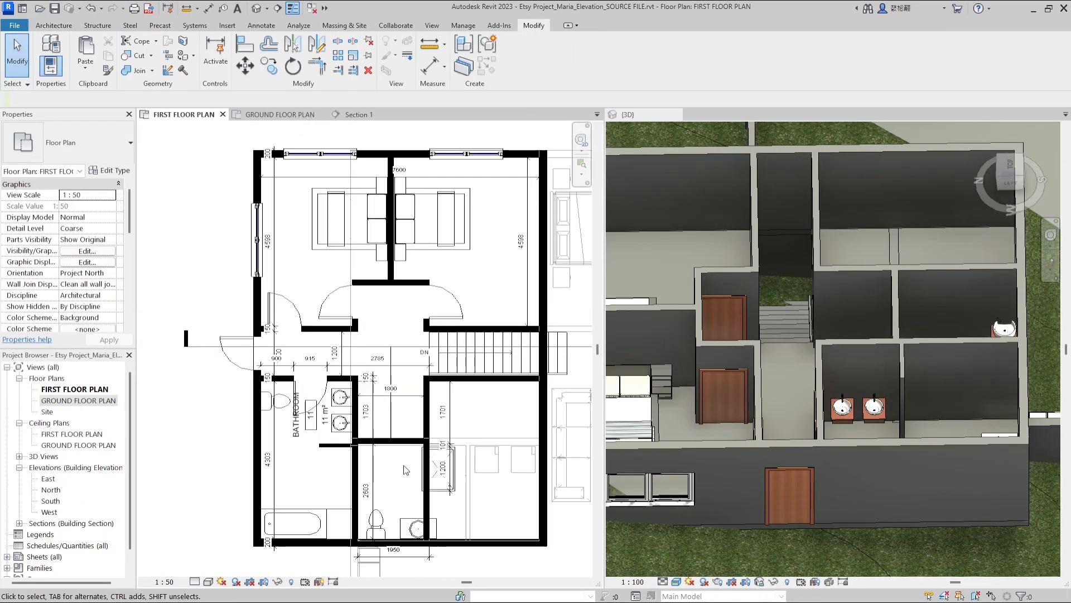
pyautogui.press('d')
pyautogui.press('r')
pyautogui.scroll(3, 432, 371)
pyautogui.scroll(-3, 447, 385)
pyautogui.press('Escape')
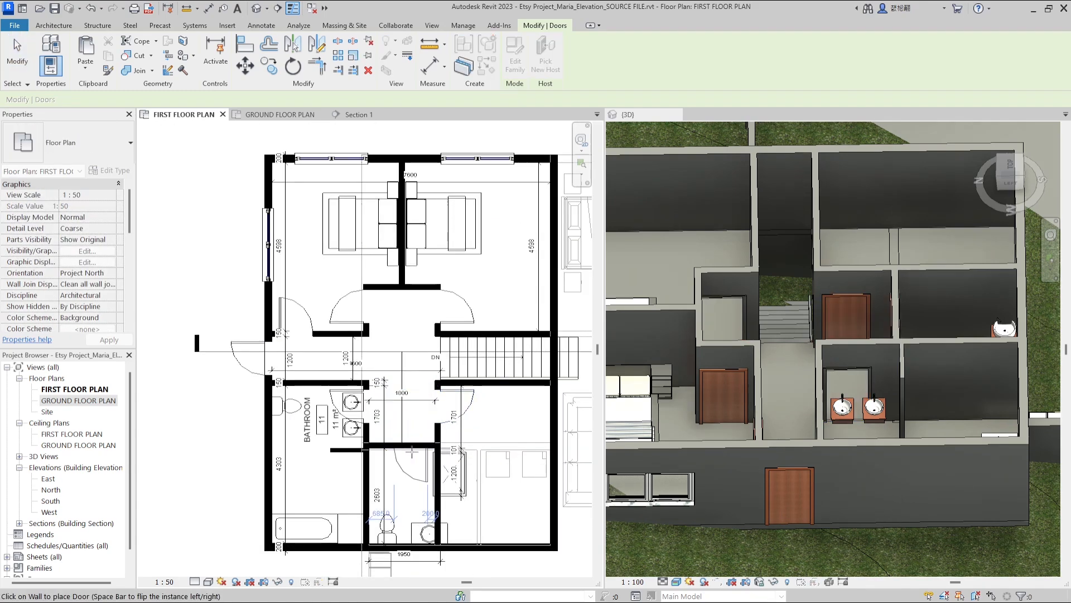
pyautogui.scroll(3, 316, 539)
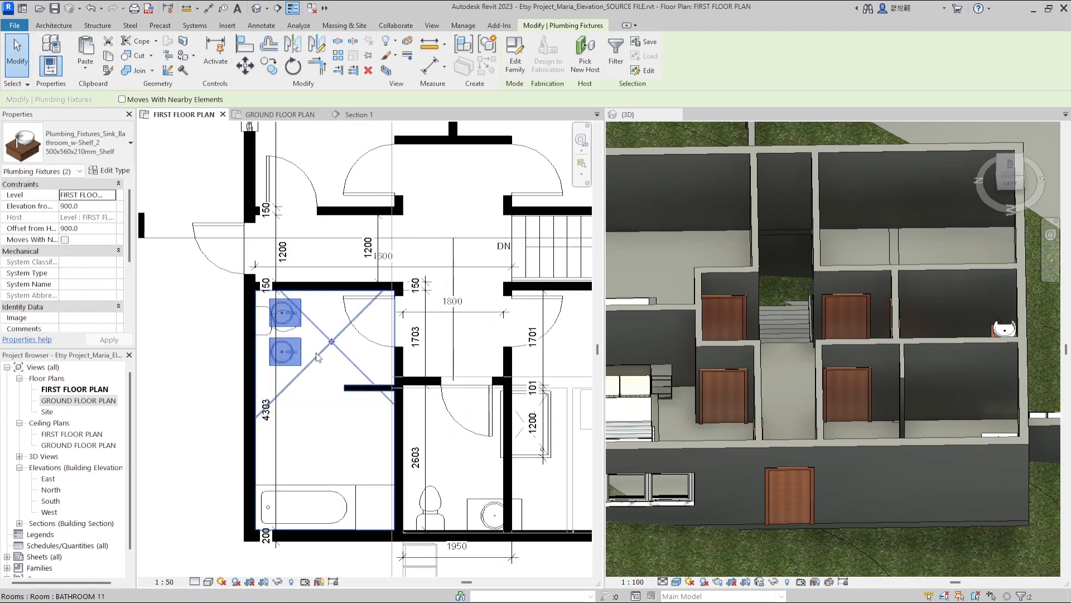
pyautogui.press('Escape')
pyautogui.scroll(-3, 328, 420)
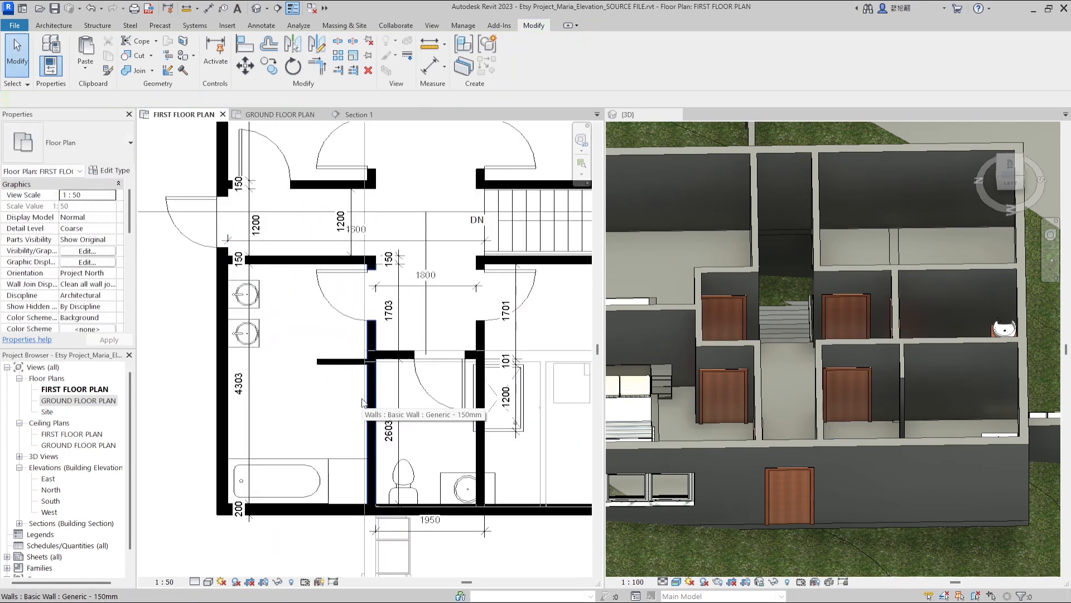
pyautogui.scroll(-3, 93, 333)
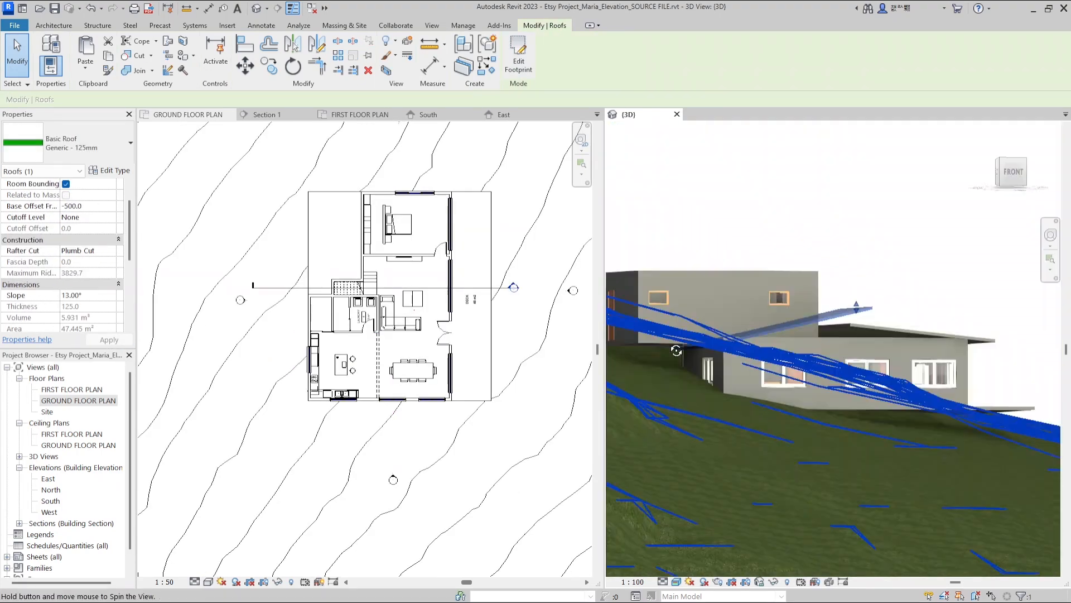
# Edit the roof's footprint sketch, finish it and set the roof slope to 8°
pyautogui.keyDown('shift'); pyautogui.moveTo(676, 351); pyautogui.dragTo(703, 385, button='middle'); pyautogui.keyUp('shift')
pyautogui.click(87, 295)
pyautogui.scroll(5, 804, 328)
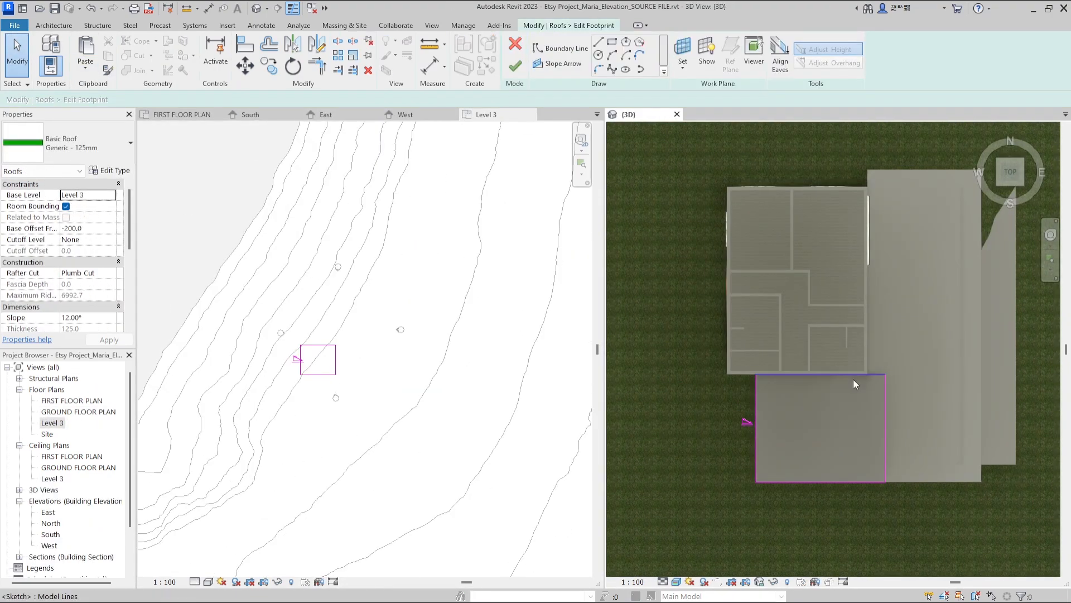
pyautogui.click(515, 66)
pyautogui.click(575, 317)
pyautogui.moveTo(837, 391)
pyautogui.keyDown('shift'); pyautogui.mouseDown(button='middle')
pyautogui.moveTo(862, 296)
pyautogui.moveTo(852, 329)
pyautogui.mouseUp(button='middle'); pyautogui.keyUp('shift')
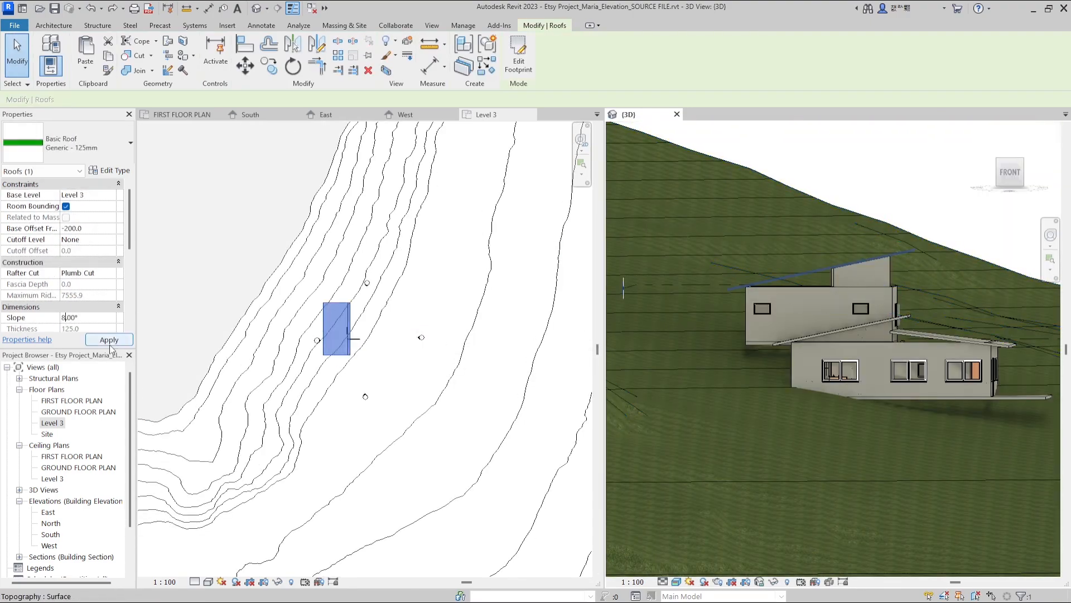
# Try to edit the profile of the ground-floor wall beneath the lower roof
pyautogui.scroll(4, 875, 325)
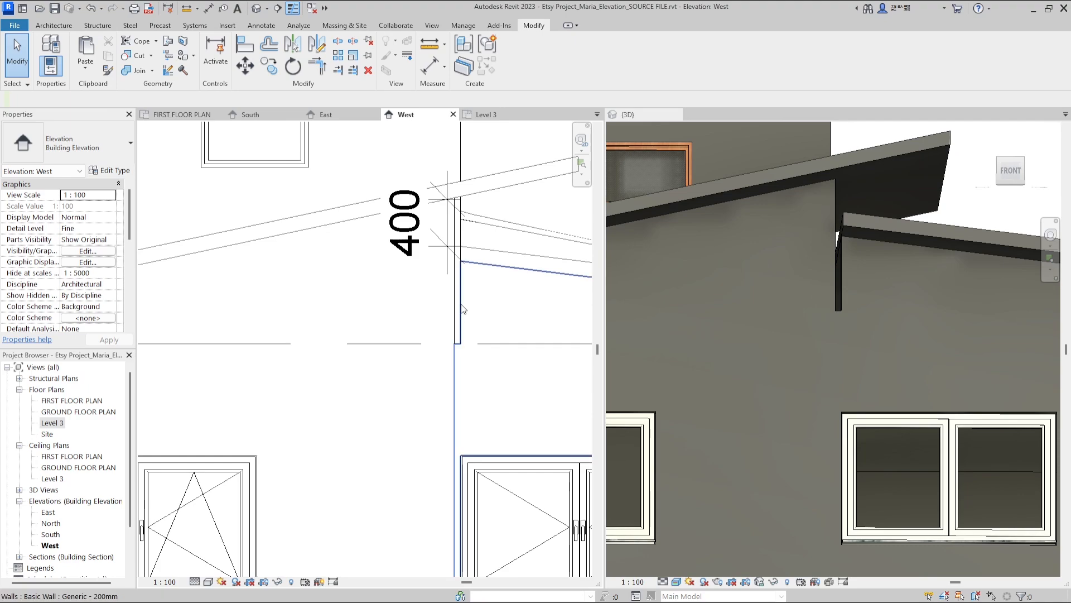
pyautogui.click(455, 329)
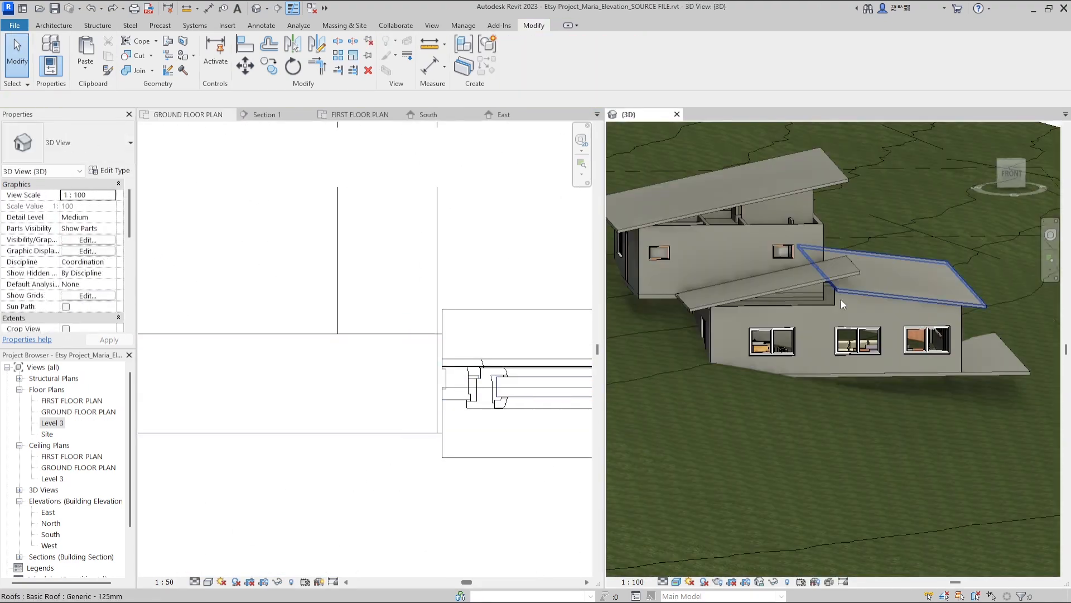
pyautogui.scroll(5, 843, 301)
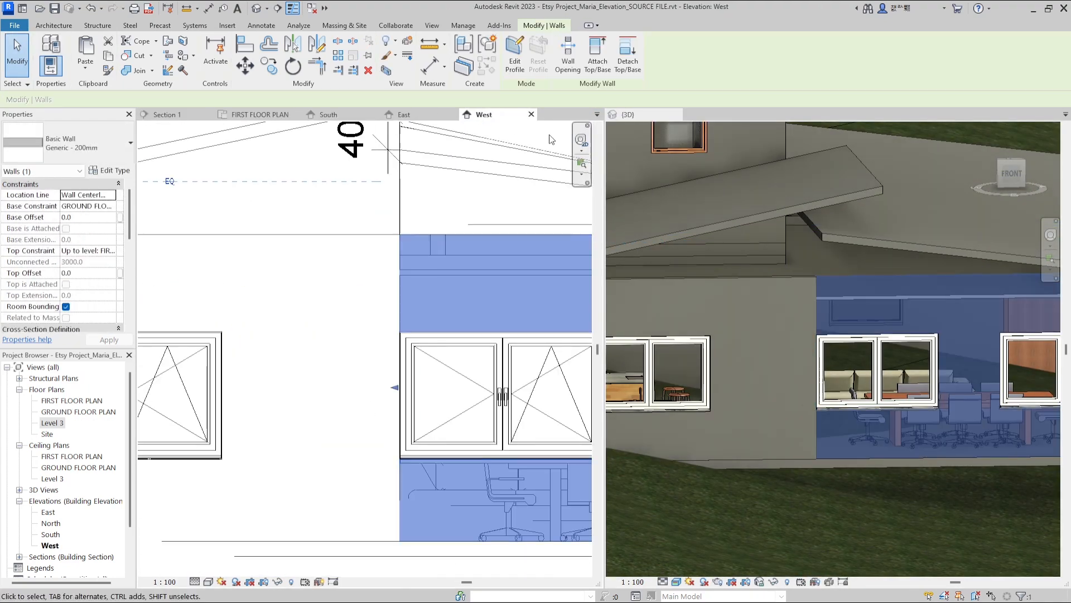
pyautogui.press('Escape')
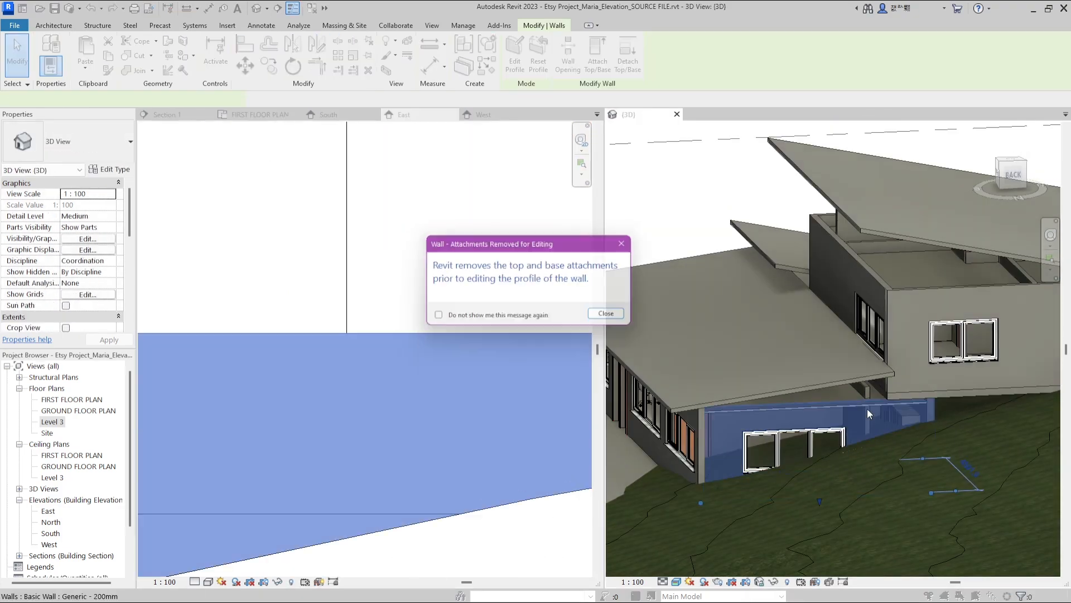
pyautogui.press('Escape')
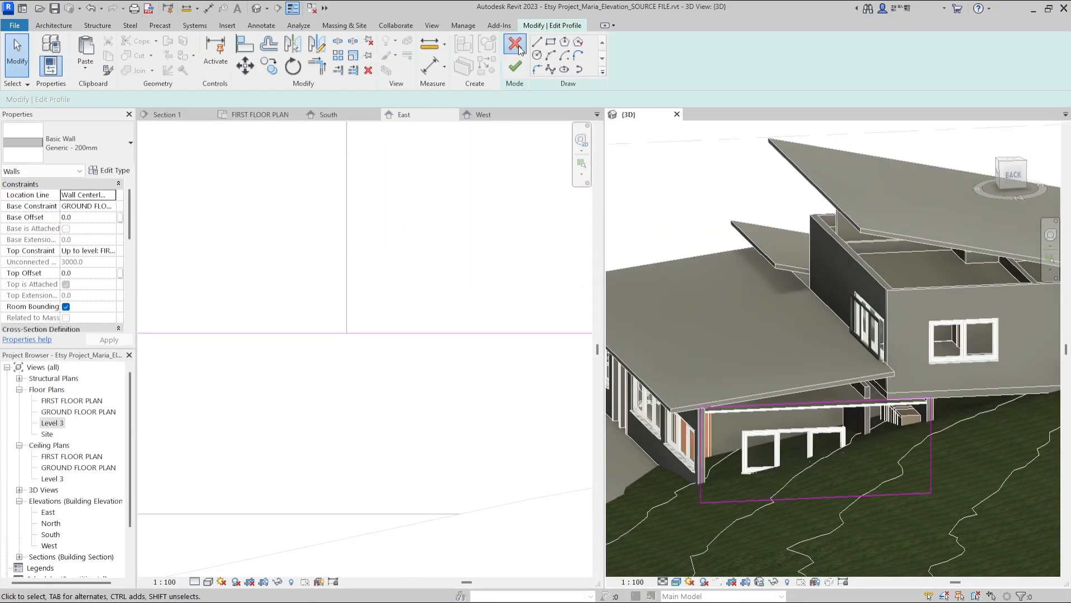
pyautogui.click(519, 49)
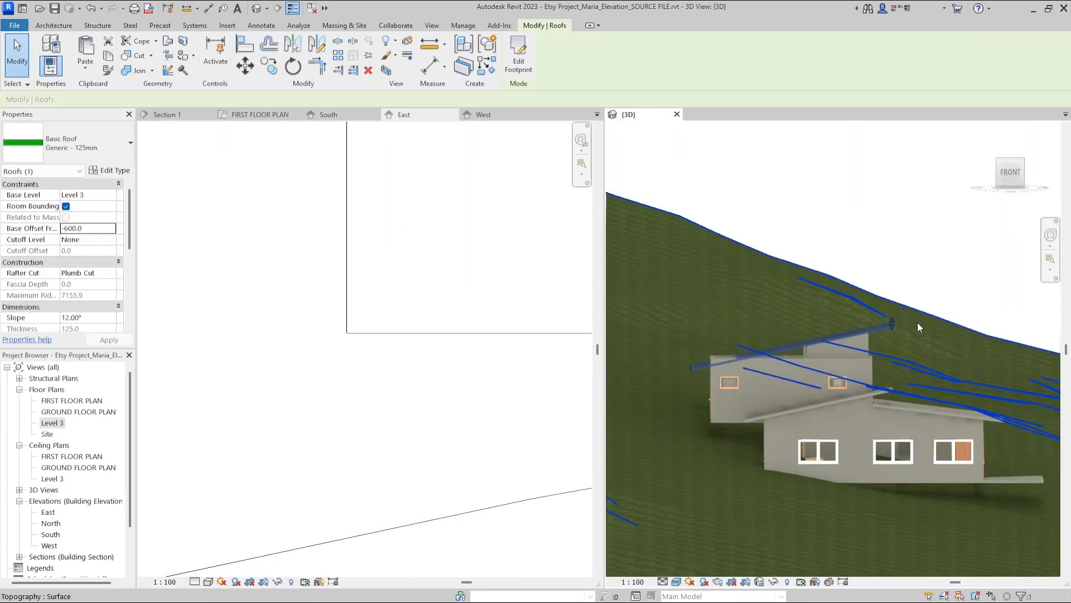
# Select the three-piece window on the first-floor east wall and confirm its type properties
pyautogui.keyDown('shift'); pyautogui.moveTo(918, 323); pyautogui.dragTo(950, 315, button='middle'); pyautogui.keyUp('shift')
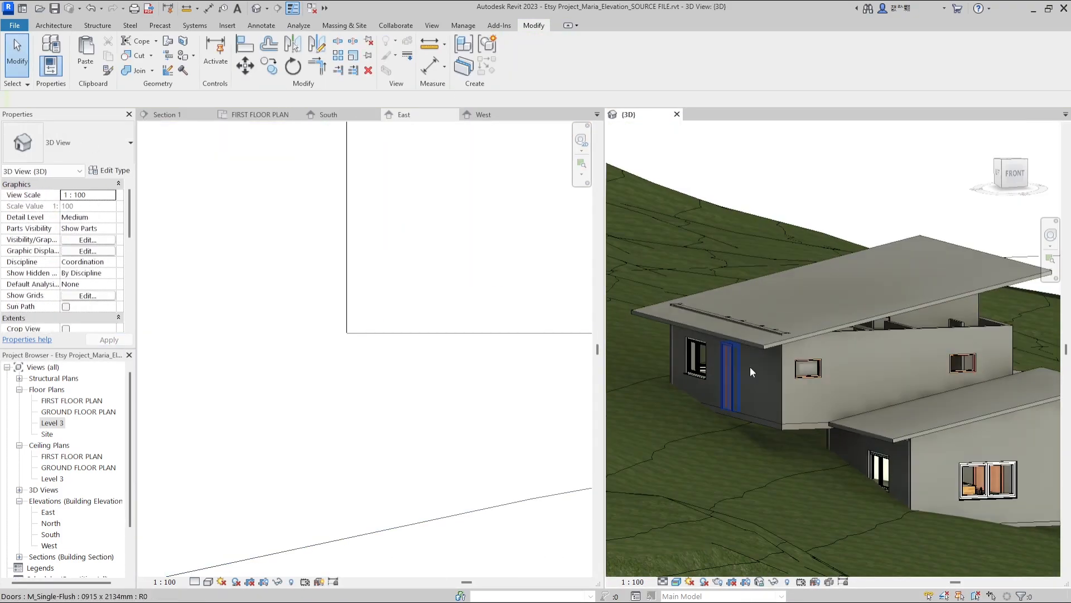
pyautogui.click(851, 335)
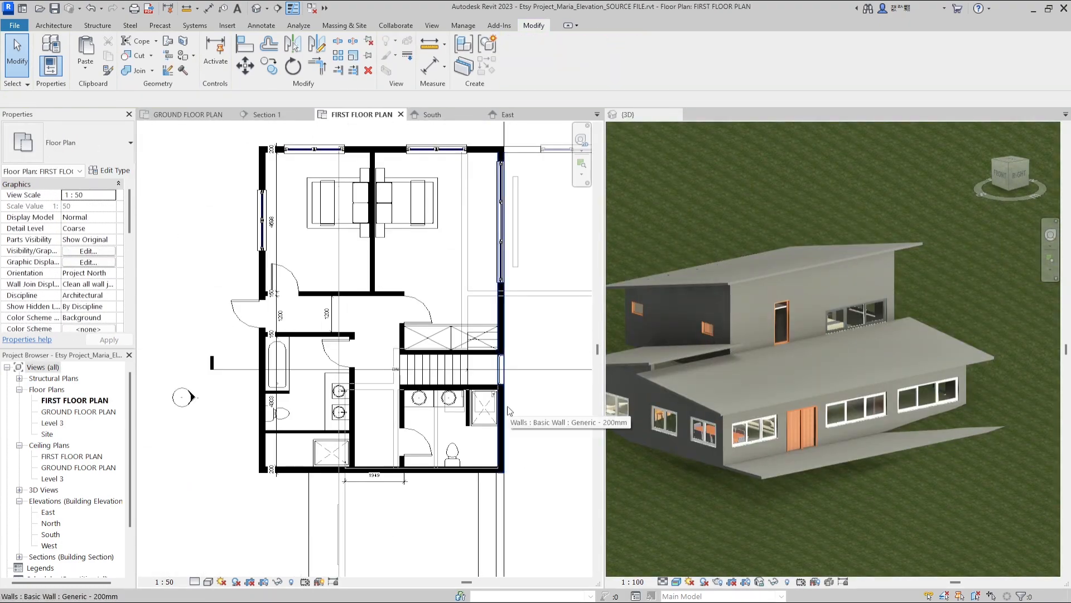
pyautogui.click(508, 410)
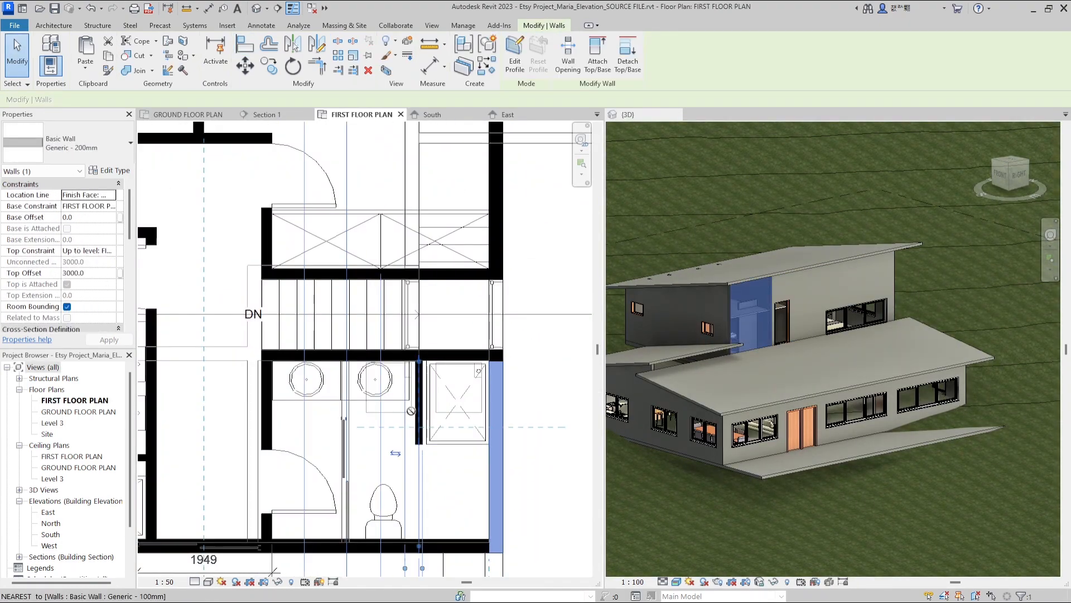
pyautogui.scroll(3, 501, 375)
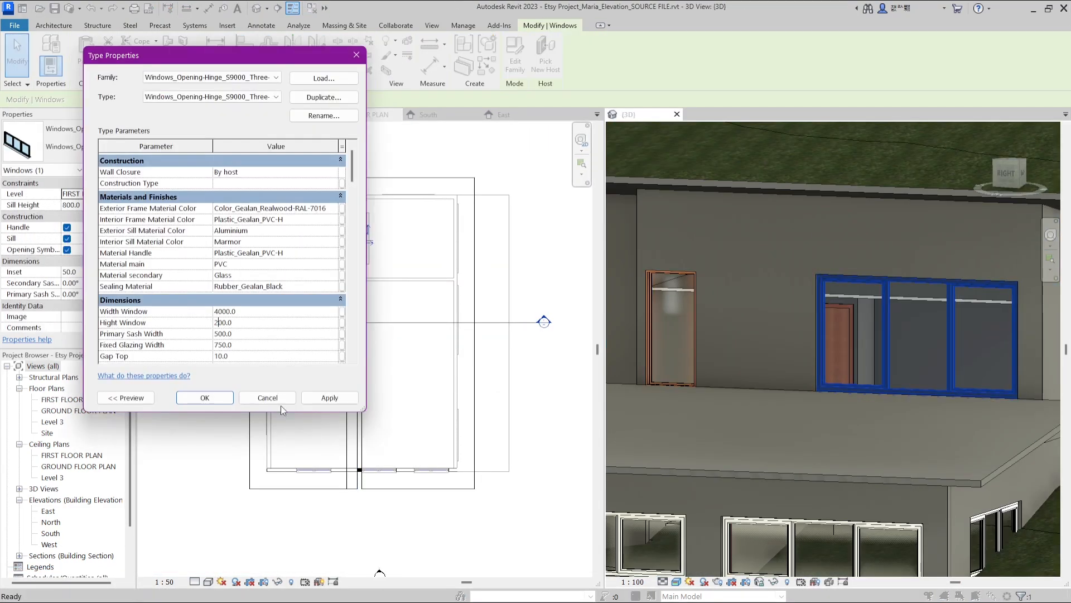
pyautogui.click(204, 401)
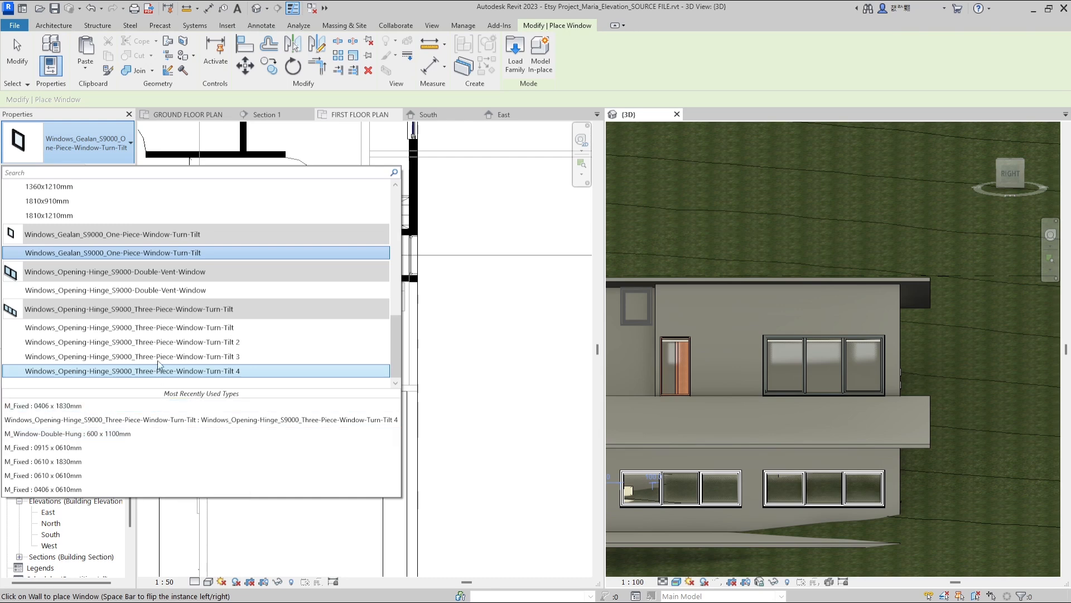
# Pick the Three-Piece-Window-Turn-Tilt 4 window type, duplicate it and set its window height to 1000 mm
pyautogui.click(151, 371)
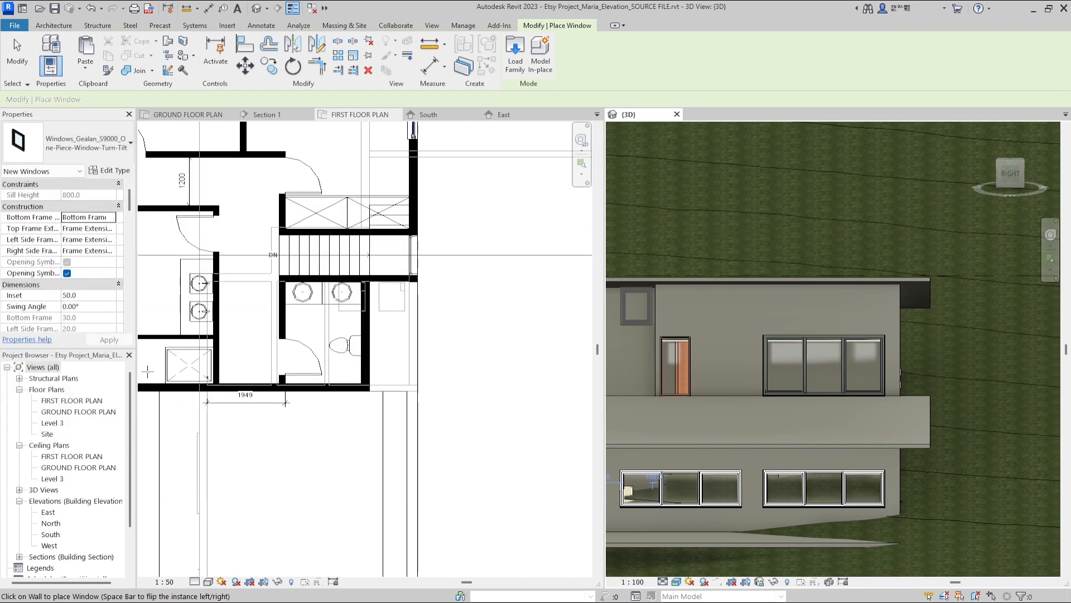
pyautogui.click(605, 359)
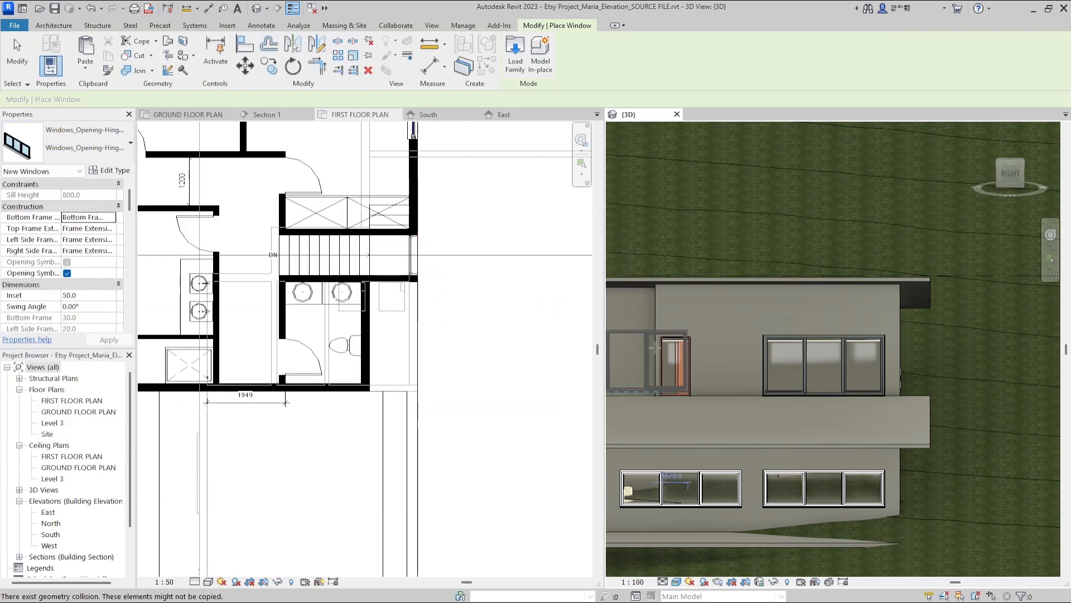
pyautogui.click(110, 171)
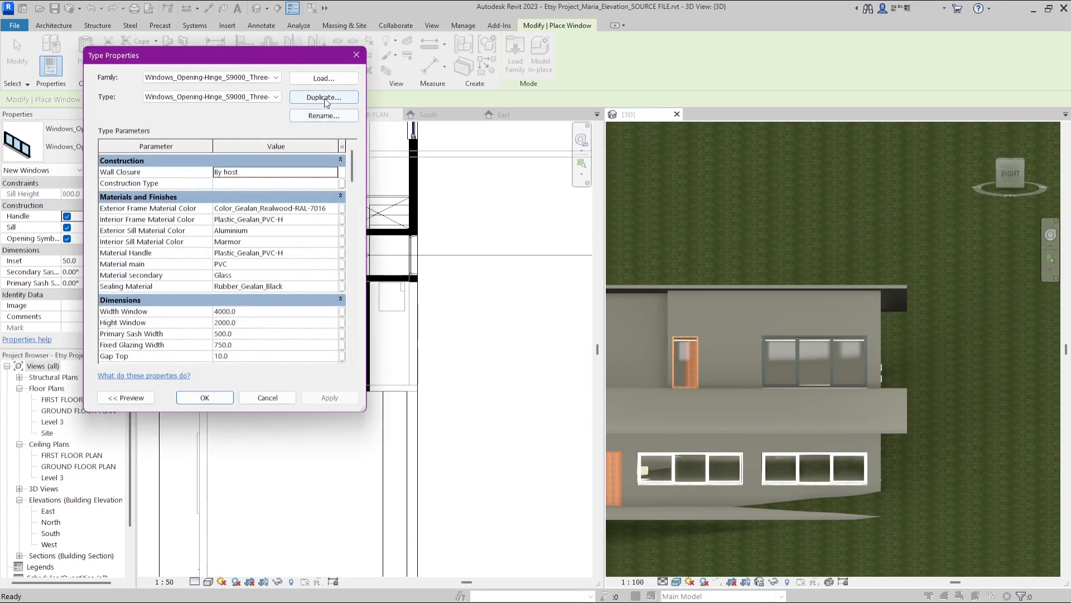
pyautogui.click(324, 97)
pyautogui.click(237, 258)
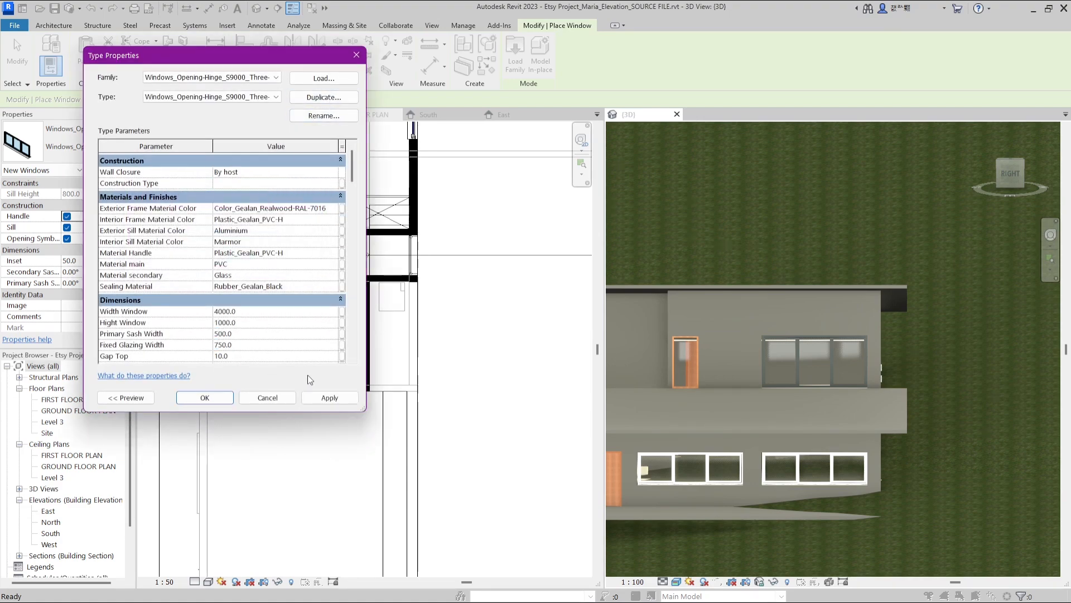
pyautogui.click(221, 400)
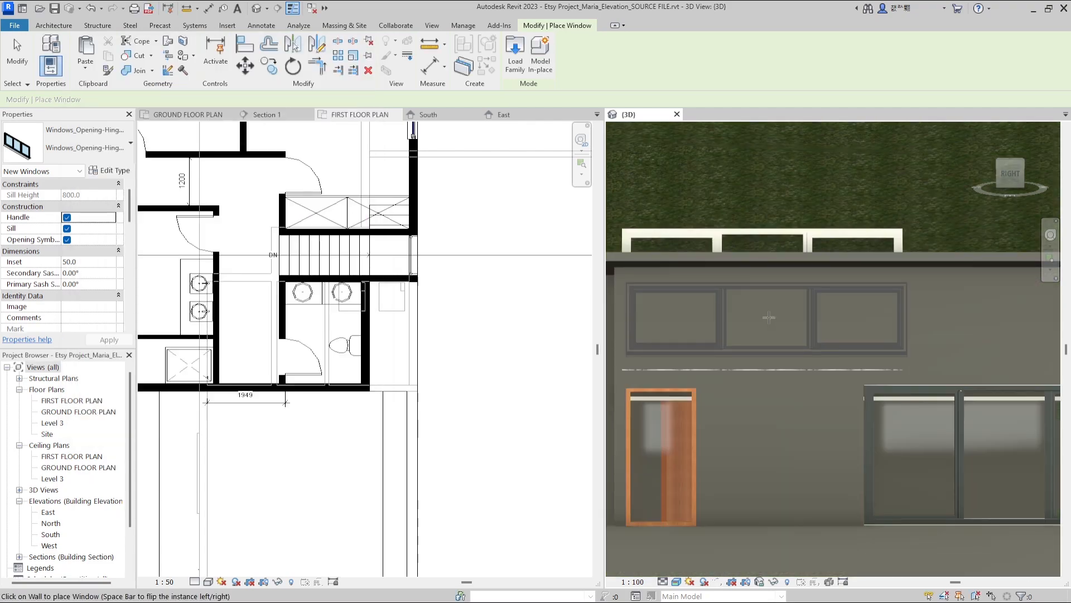
# Place the new window on the first-floor east wall beside the existing windows
pyautogui.scroll(-3, 905, 315)
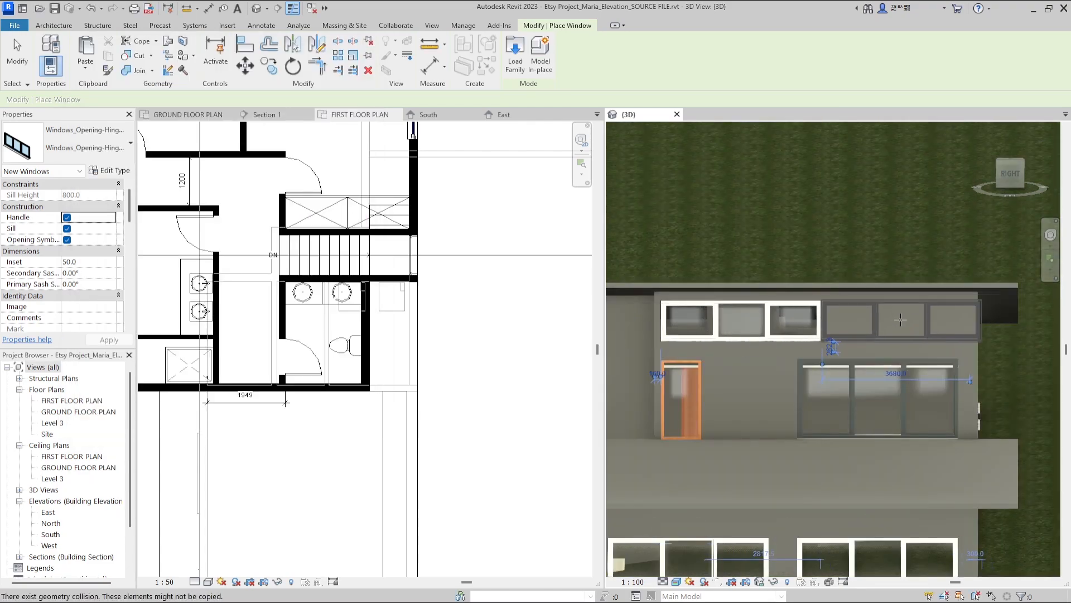
pyautogui.click(901, 319)
pyautogui.press('Escape')
# Align the small fixed window with the neighbouring windows on the first-floor east facade
pyautogui.click(983, 569)
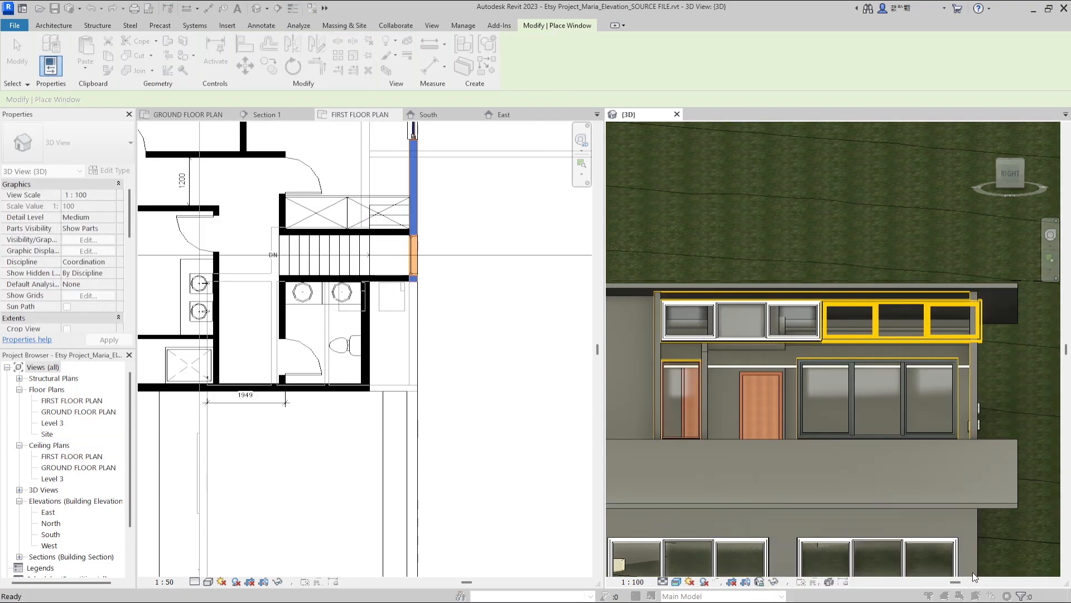
pyautogui.scroll(-3, 860, 257)
pyautogui.keyDown('shift'); pyautogui.moveTo(971, 343); pyautogui.dragTo(910, 332, button='middle'); pyautogui.keyUp('shift')
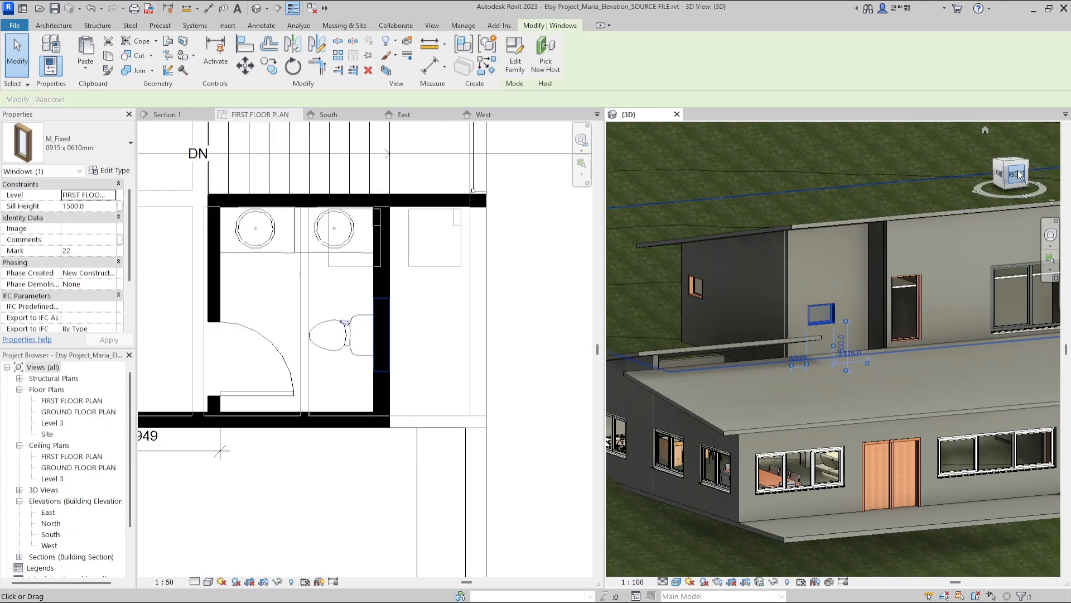
pyautogui.click(1017, 174)
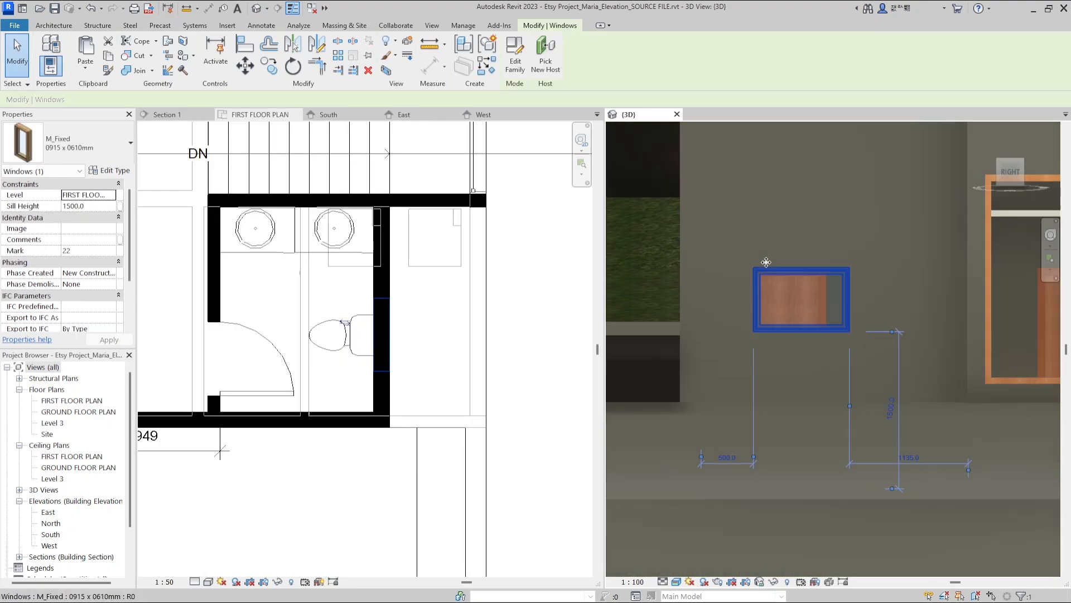
pyautogui.press('a')
pyautogui.press('l')
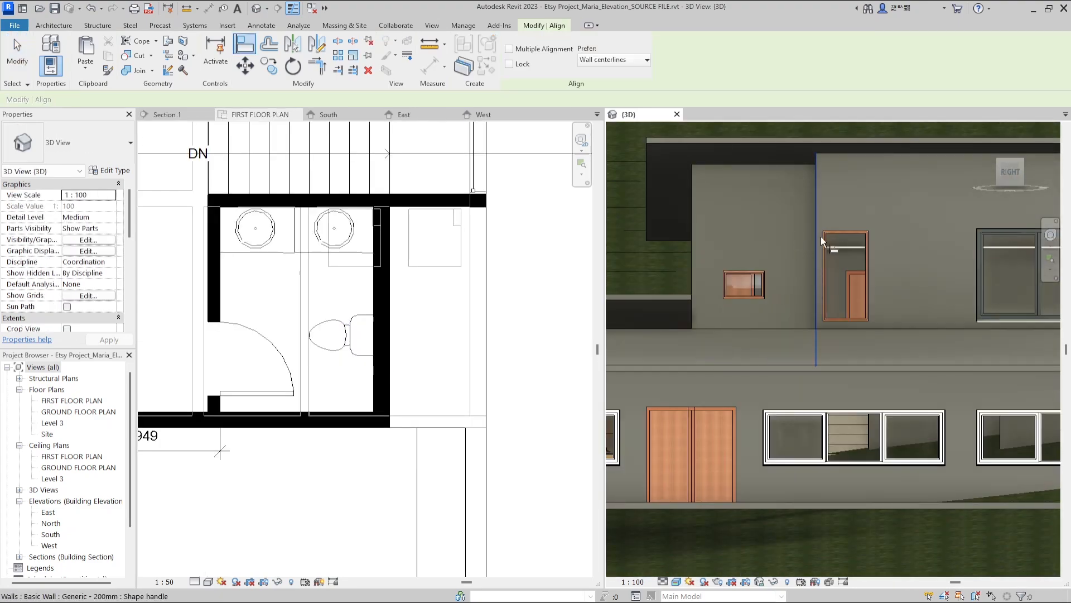
pyautogui.scroll(-3, 761, 262)
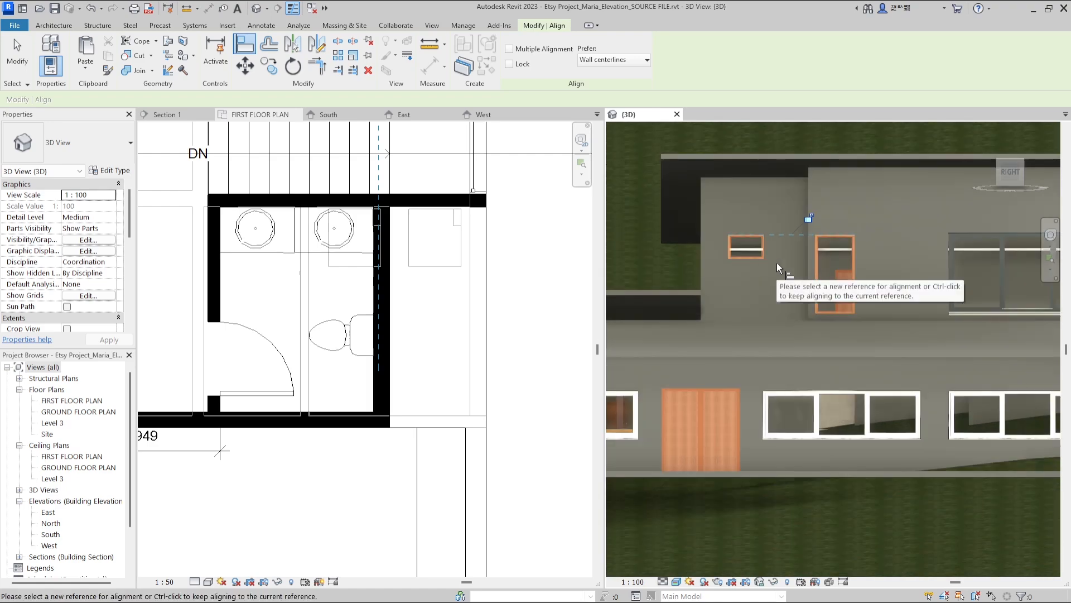
pyautogui.press('v')
pyautogui.press('v')
pyautogui.click(657, 469)
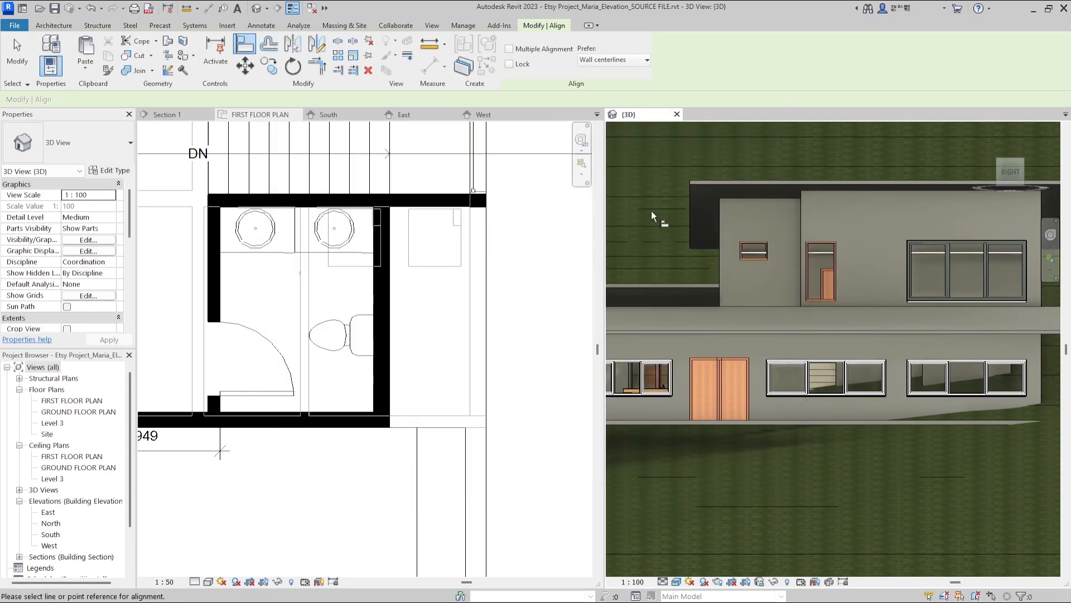
pyautogui.press('v')
pyautogui.press('v')
pyautogui.click(657, 468)
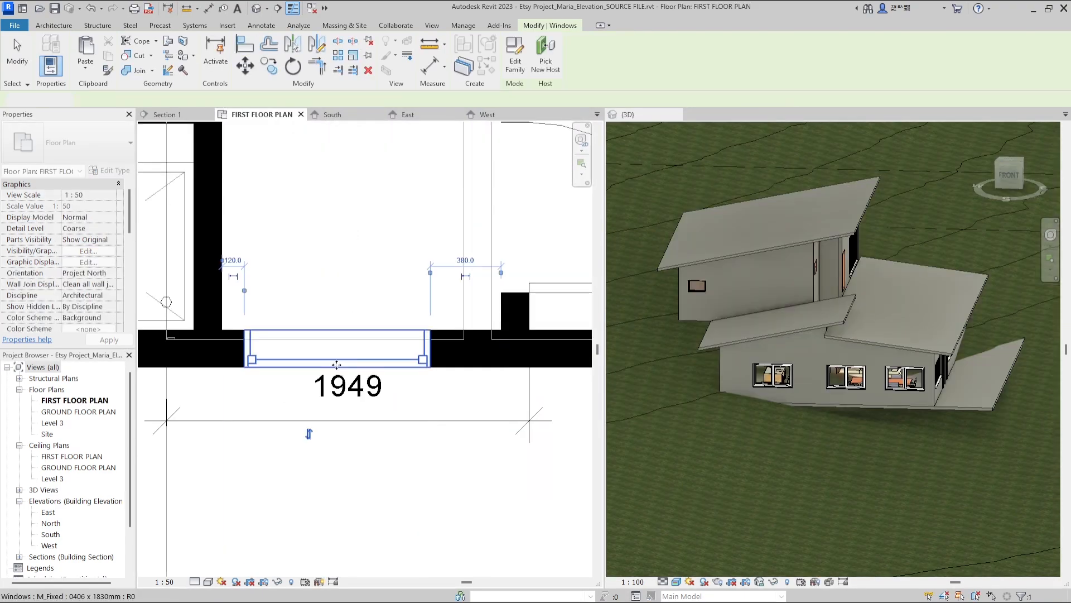